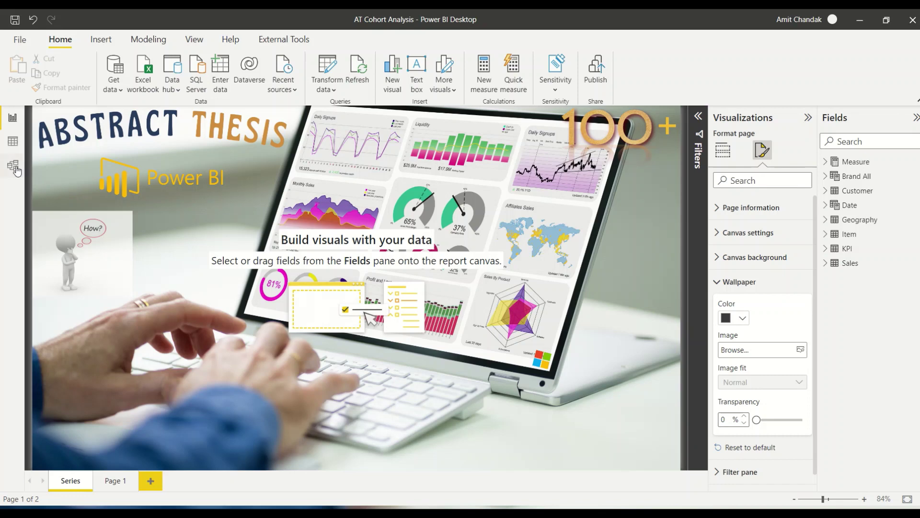
Review the relationships among all tables in the data model, including the fields of the Sales table
click(13, 165)
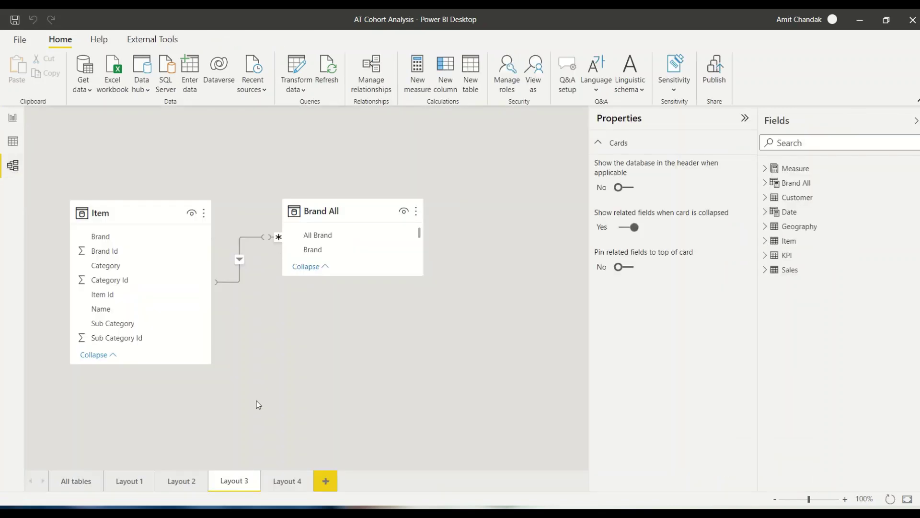
click(76, 481)
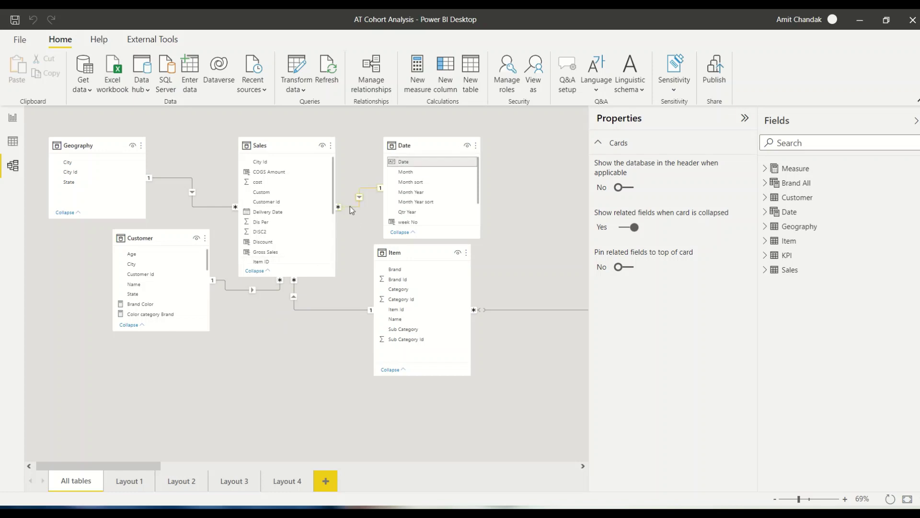
scroll(314, 199, down, 3)
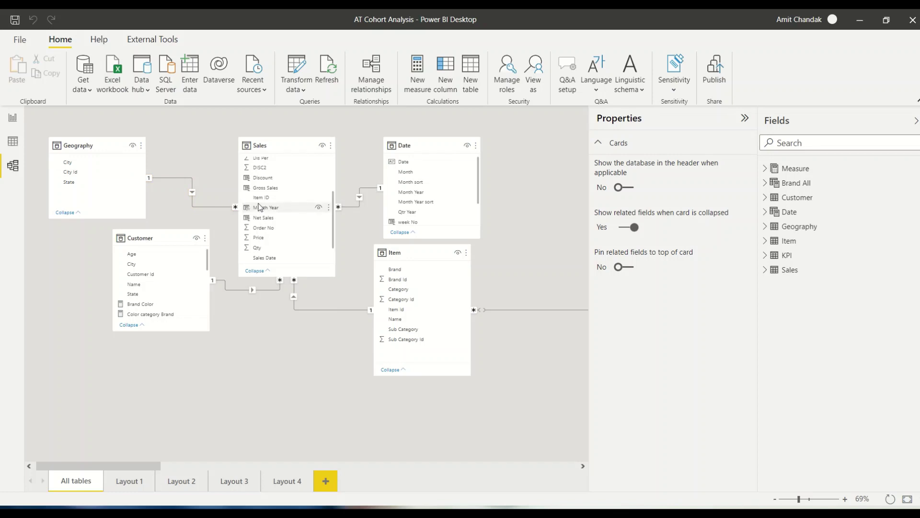
scroll(279, 209, up, 3)
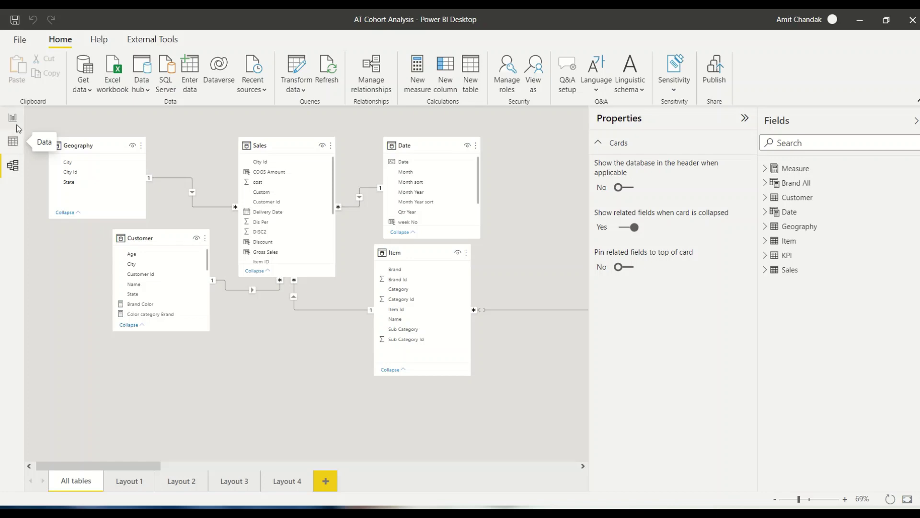
Open the report's Page 1 and expand the Sales table's field list
click(14, 120)
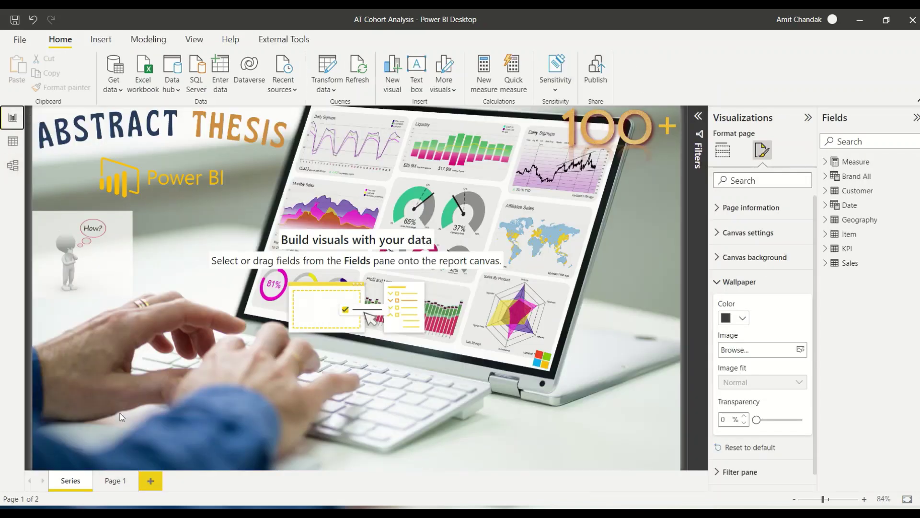
click(115, 480)
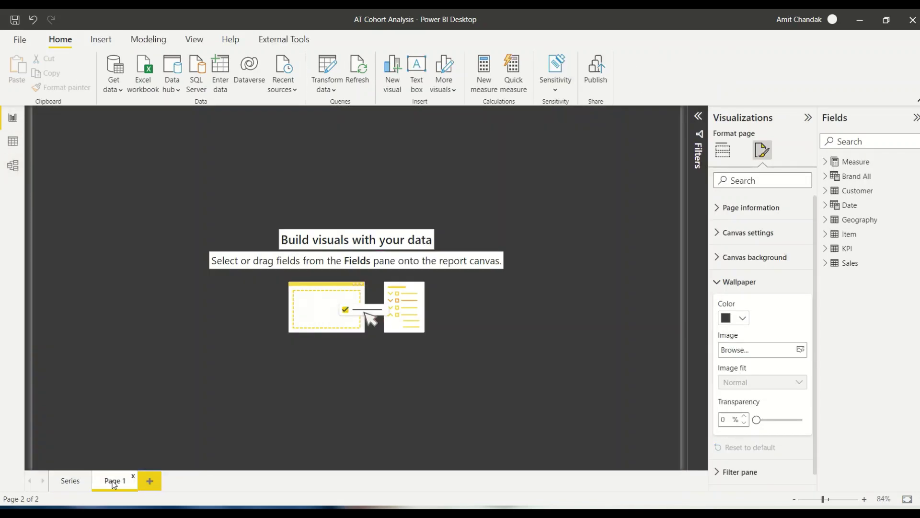
click(825, 264)
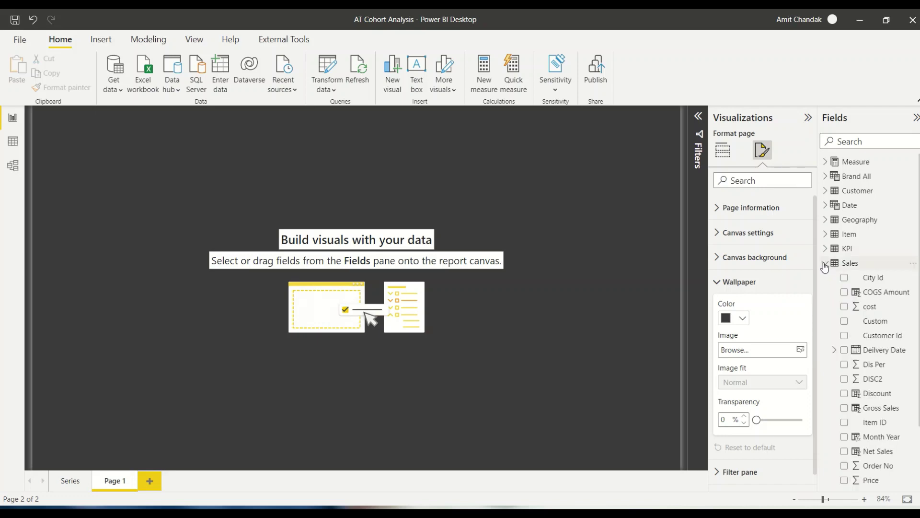
Show the data rows of the Sales table and select its Sales Date column
click(8, 147)
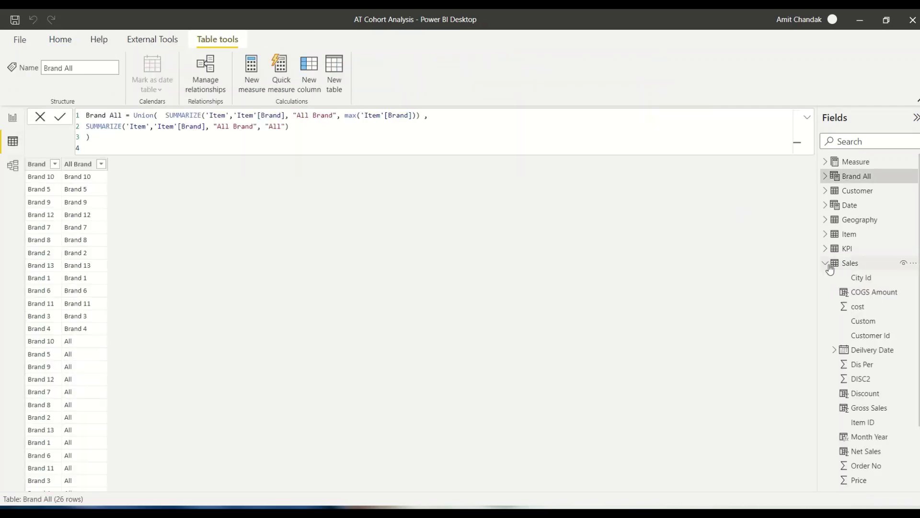
click(848, 263)
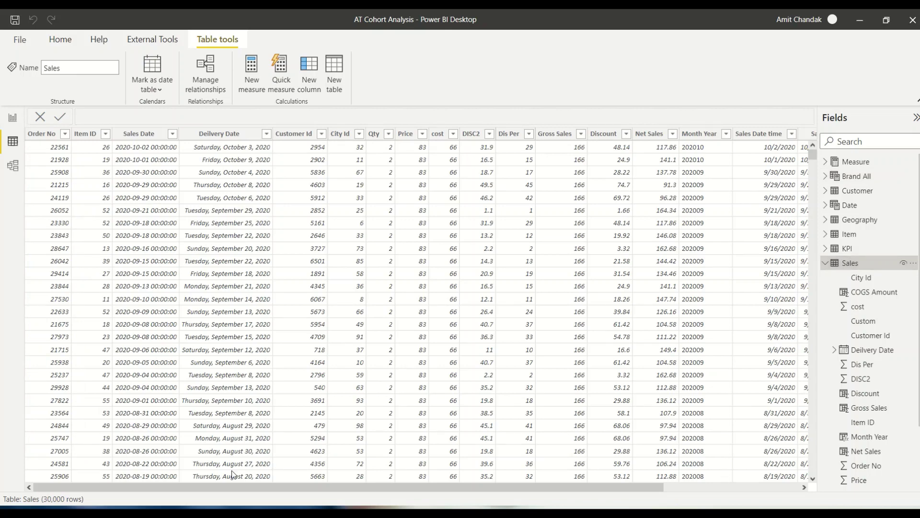
drag(480, 487, 452, 485)
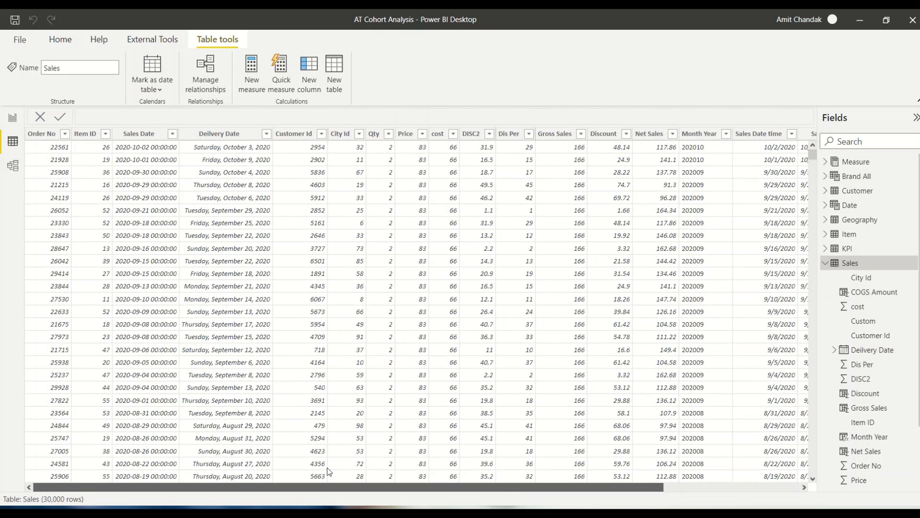
click(152, 137)
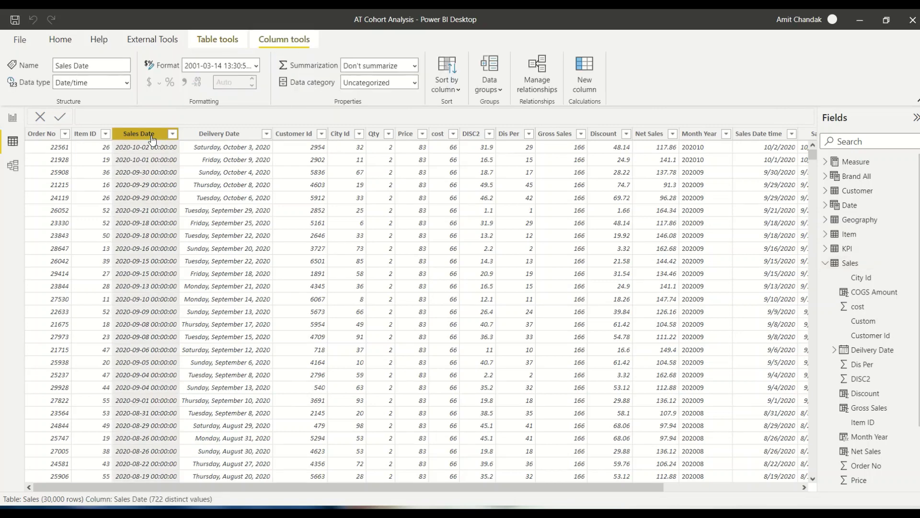
Add a calculated column named First Date to the Sales table
click(597, 91)
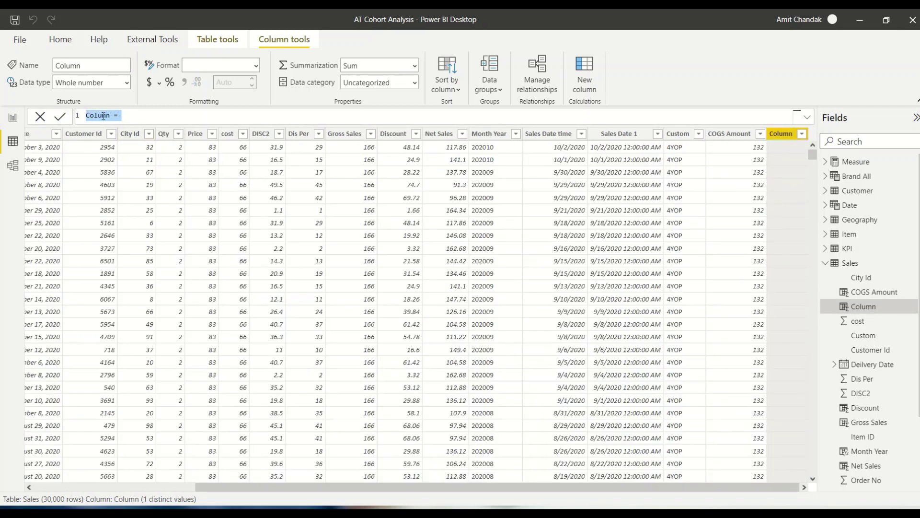
double_click(103, 117)
text(First Date)
key(Right)
key(Right)
key(Right)
Start the First Date formula with MINX over a FILTER of the Sales table
text(minx)
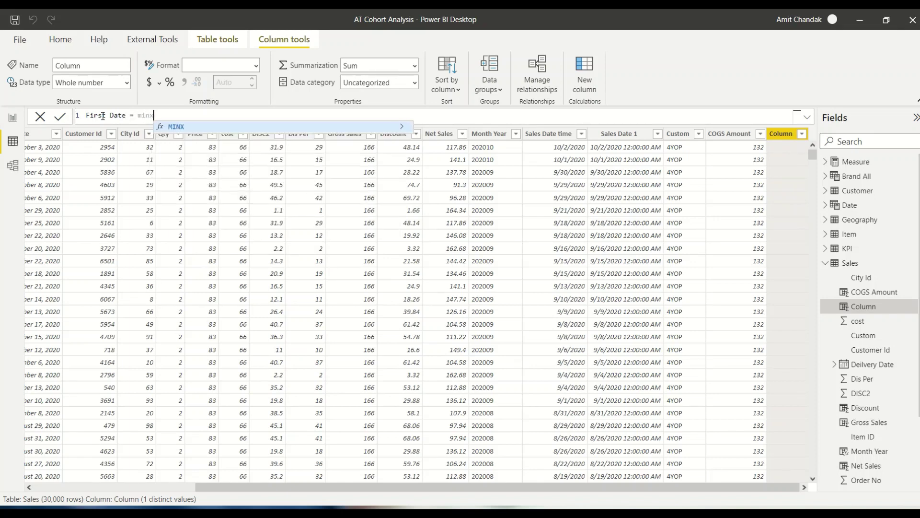
text((filt)
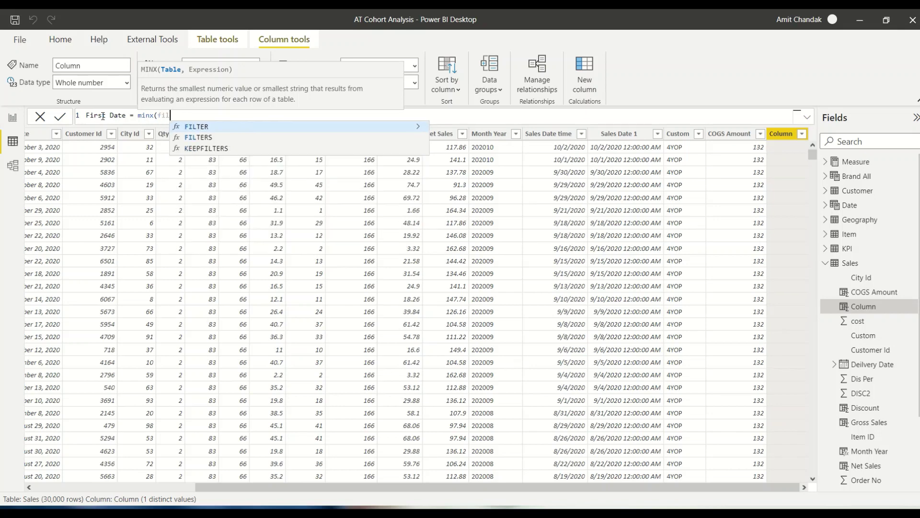
key(Tab)
text(sa)
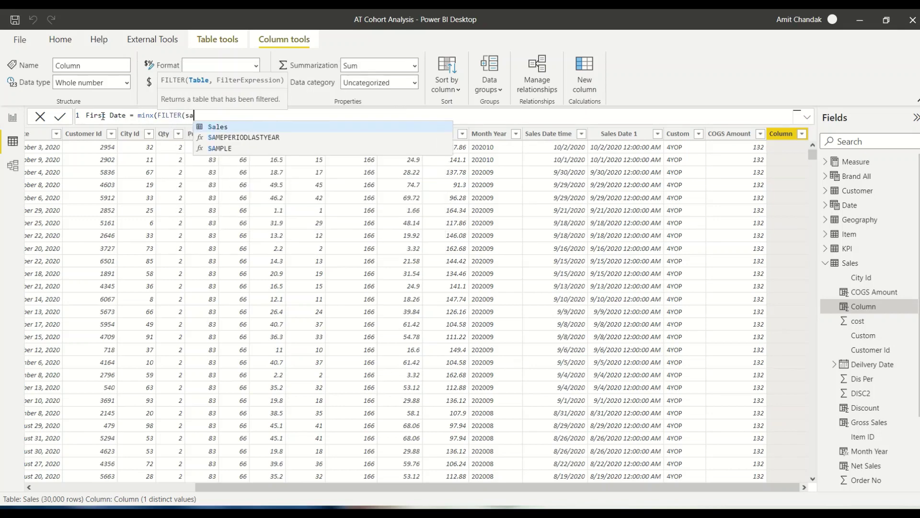
key(Tab)
text(, )
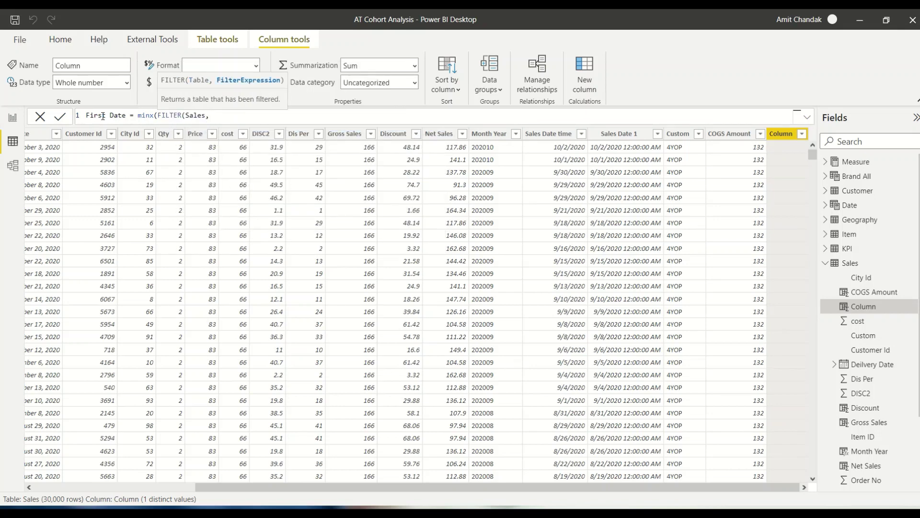
Begin the FILTER condition with Sales[Customer Id] followed by an equals sign
text(cus)
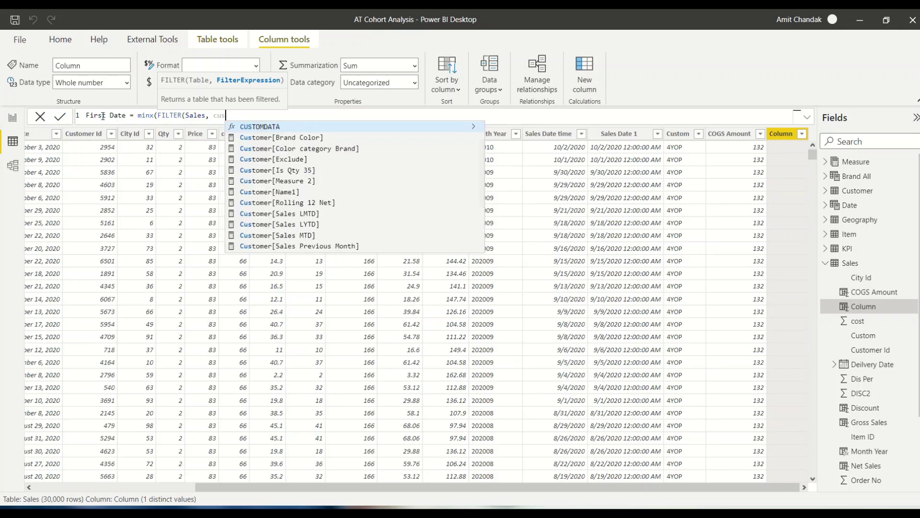
text(t)
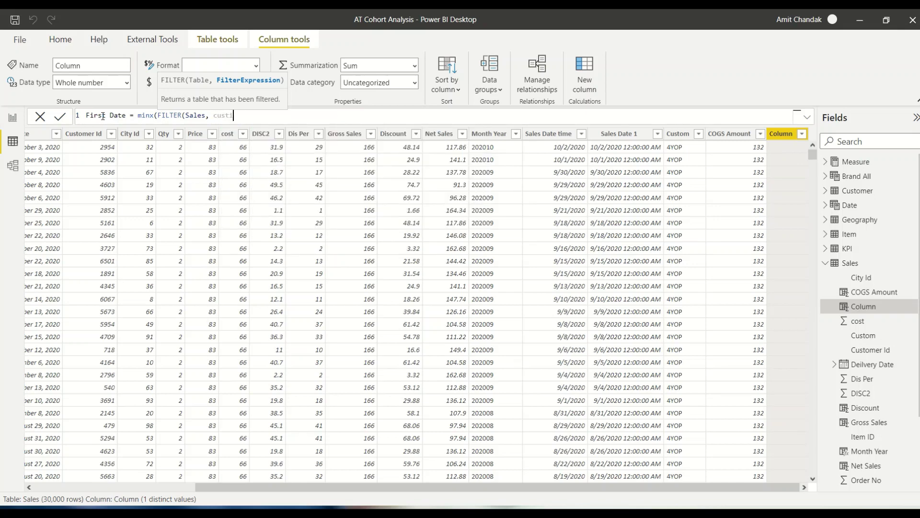
text(ome)
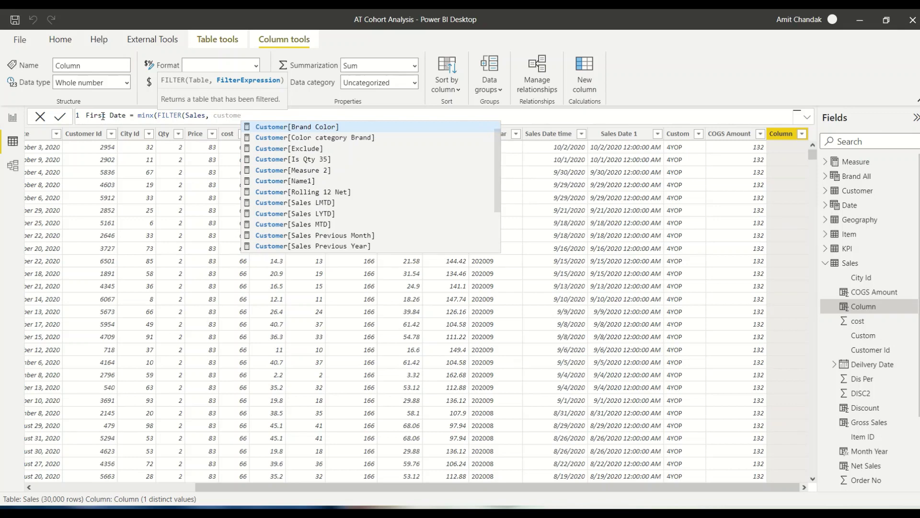
text(r id)
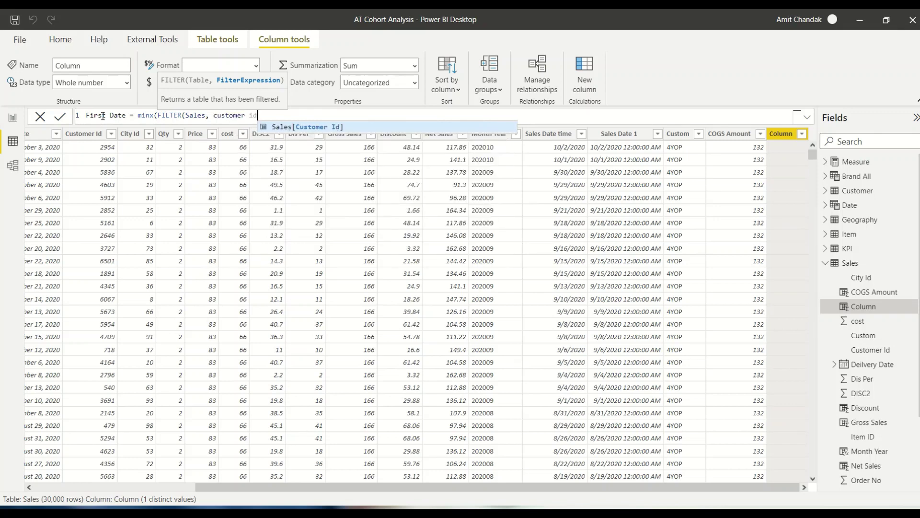
key(Tab)
text(= )
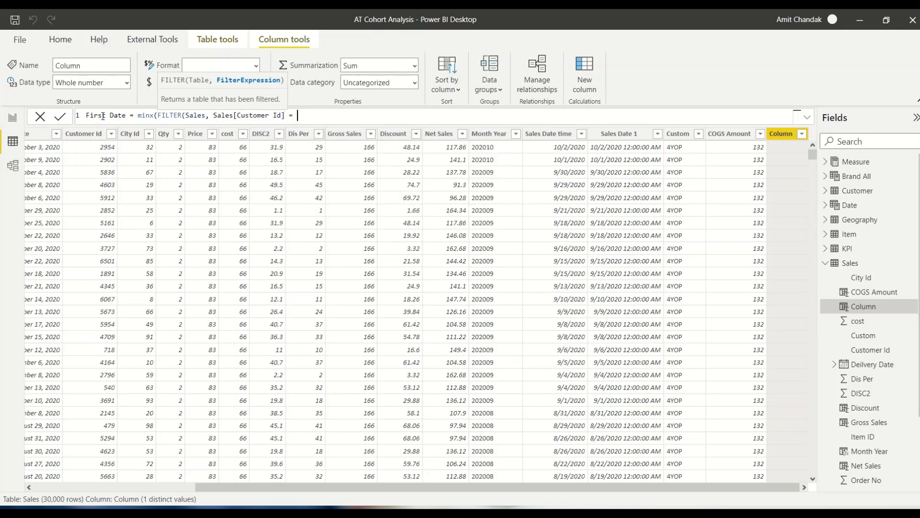
Complete the equality condition with EARLIER(Sales[Customer Id]) so rows match the current customer
text(earle)
key(BackSpace)
key(BackSpace)
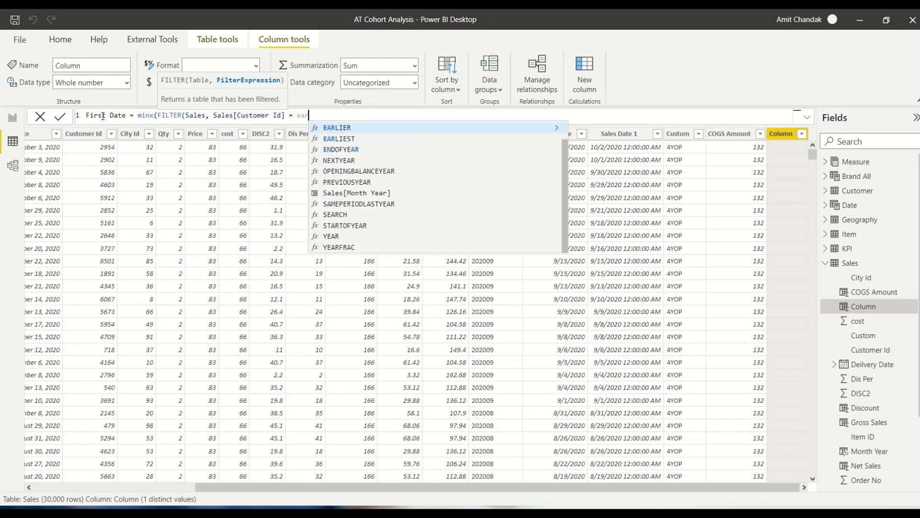
key(Tab)
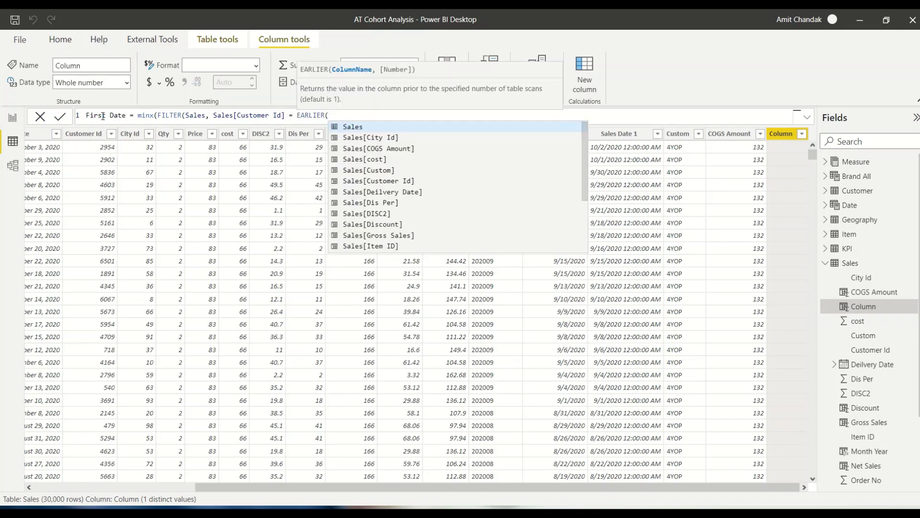
text(Cus)
key(Down)
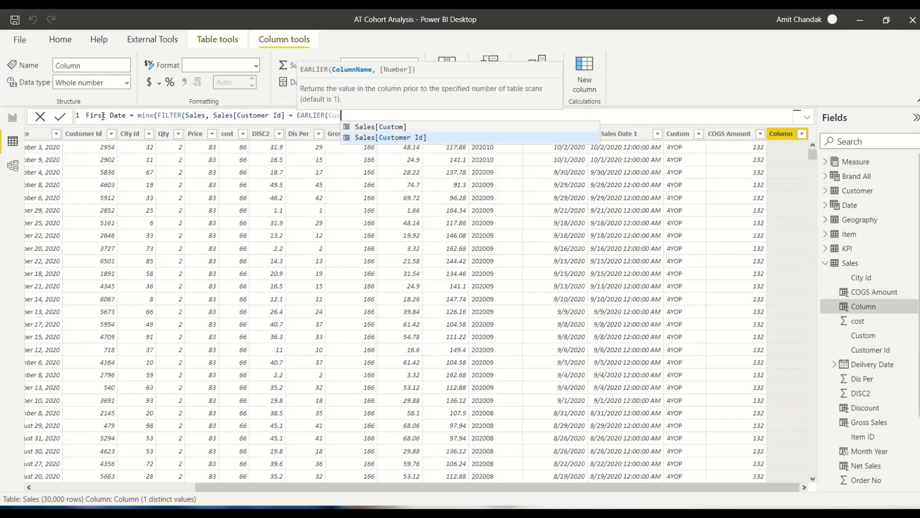
key(Tab)
text())
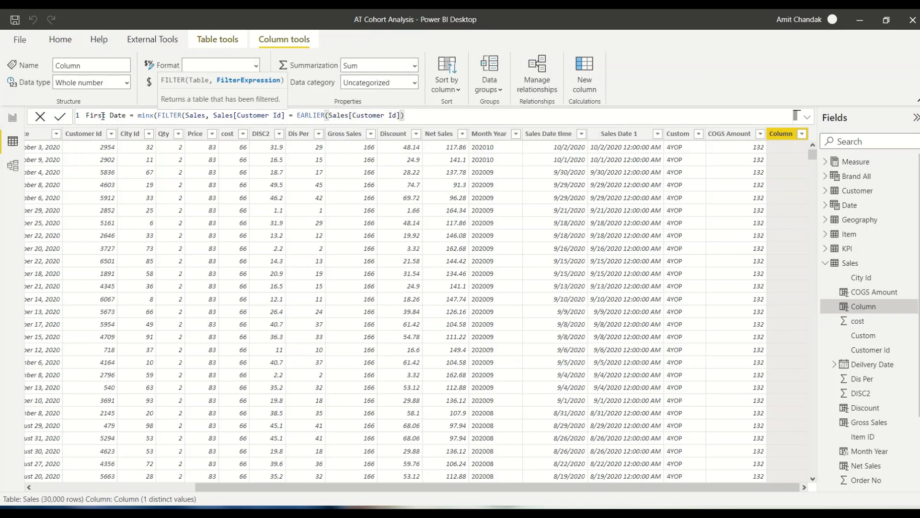
Close the FILTER, use [Sales Date] as the MINX expression and commit the First Date column
text() , [)
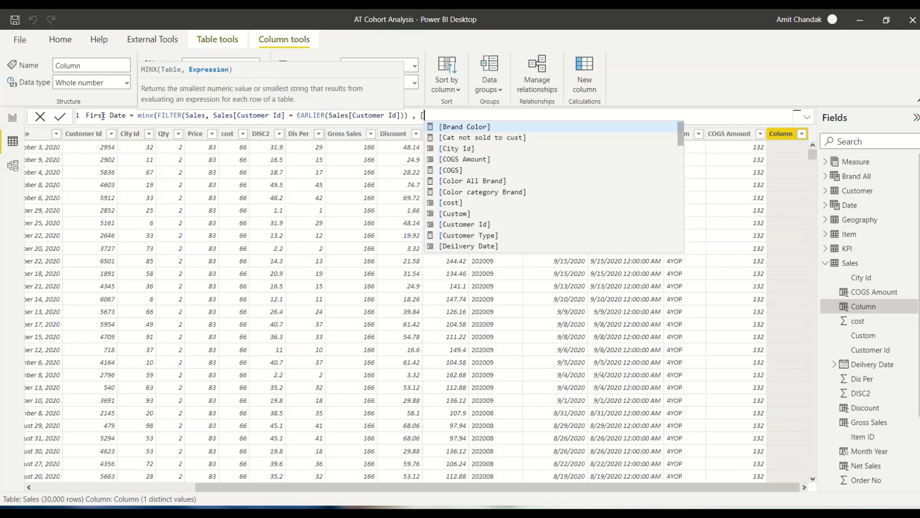
text(Sales)
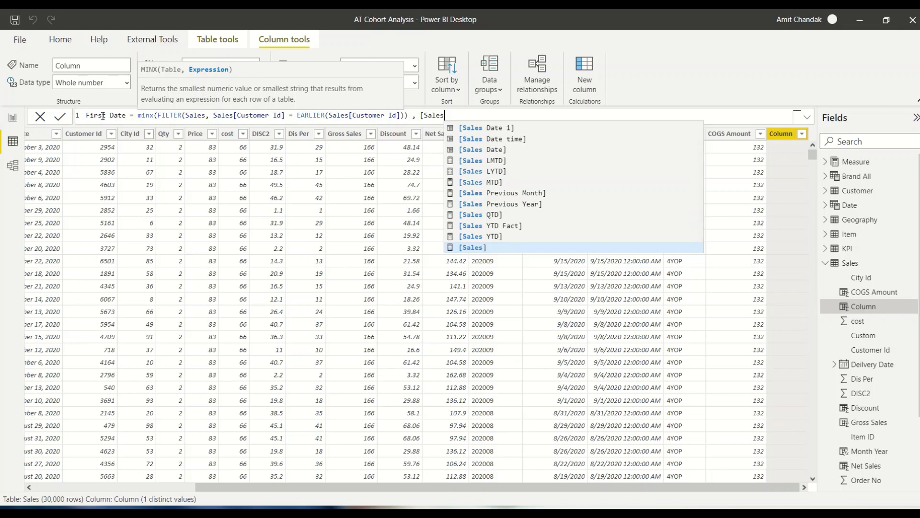
text( Date]))
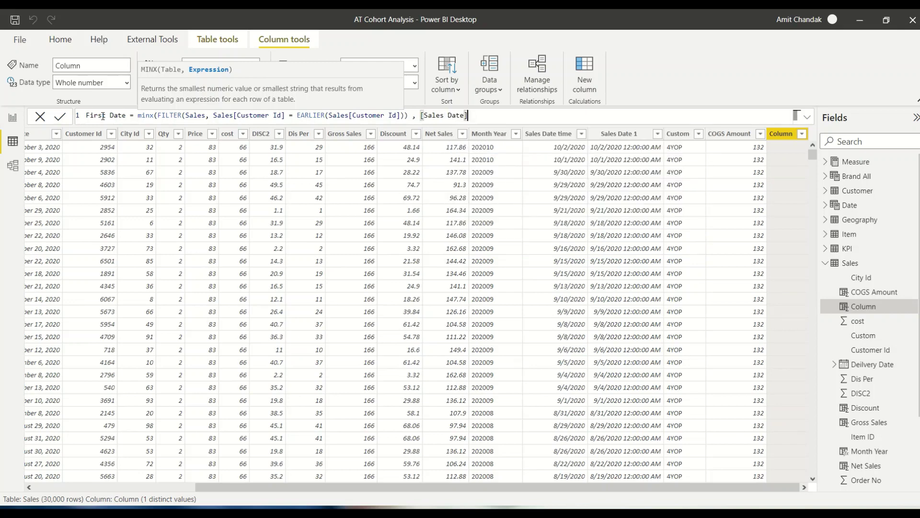
key(Return)
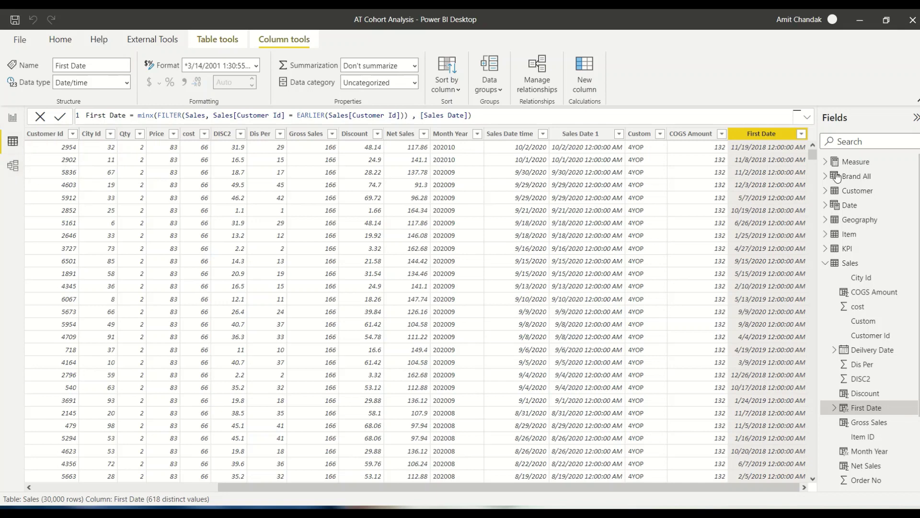
Copy the complete ADDCOLUMNS(CALENDAR) formula that defines the Date table
click(834, 265)
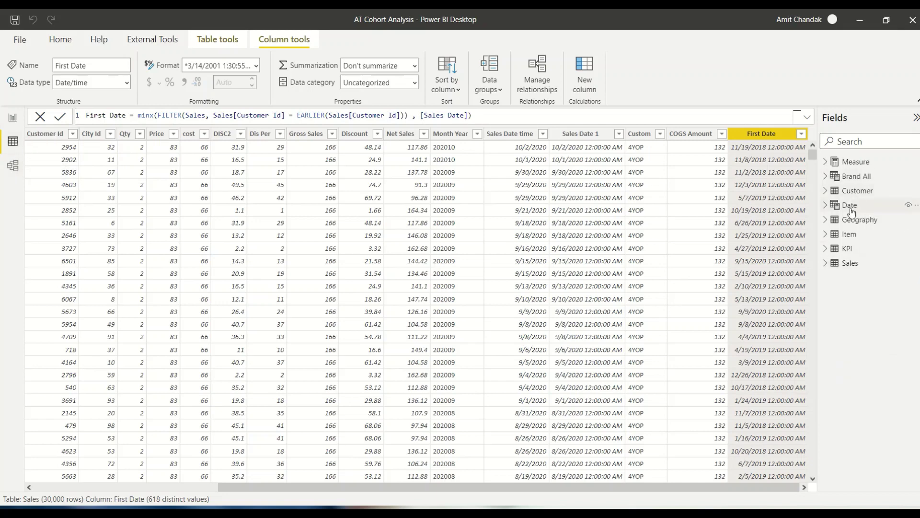
click(851, 207)
drag(95, 203, 76, 114)
key(ctrl+c)
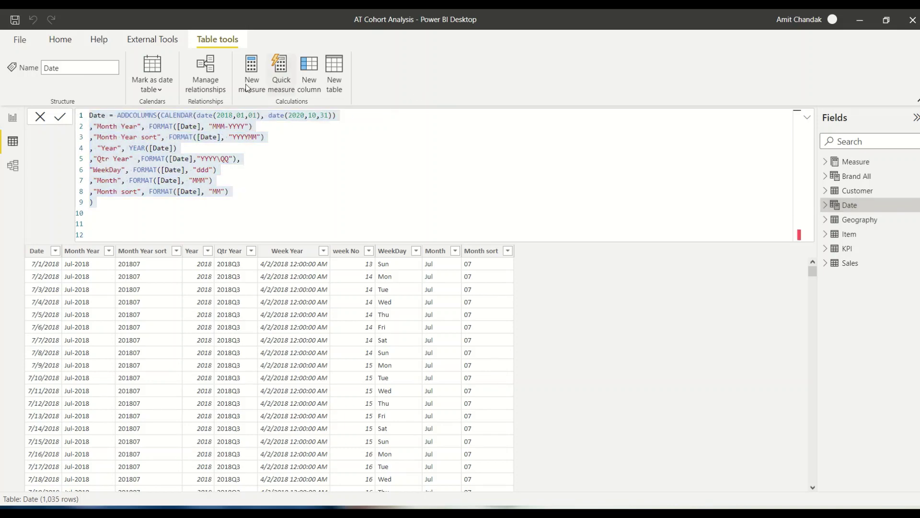
Create a new calculated table from the copied Date formula and name it First Date
click(338, 88)
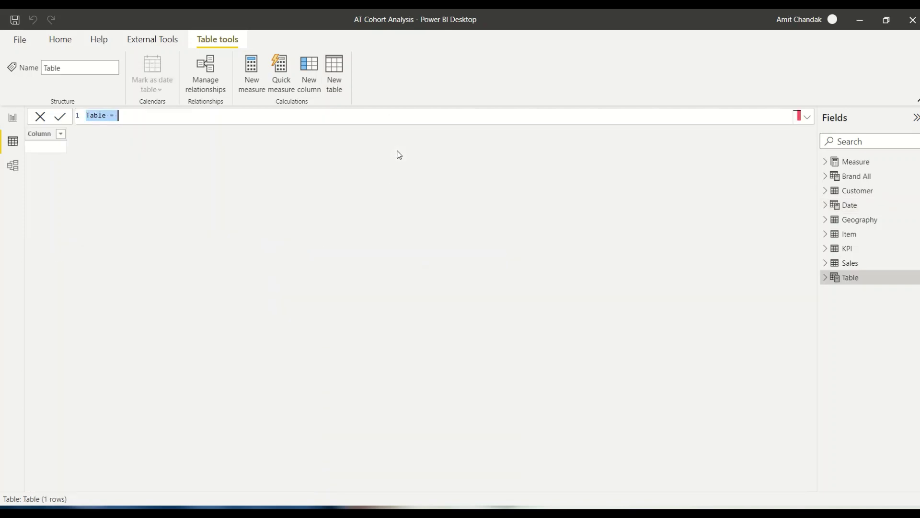
key(ctrl+v)
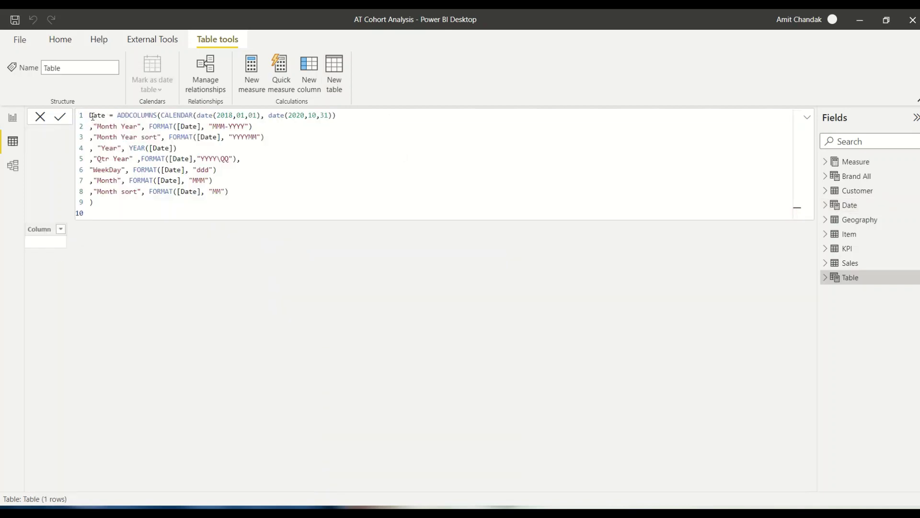
text(First)
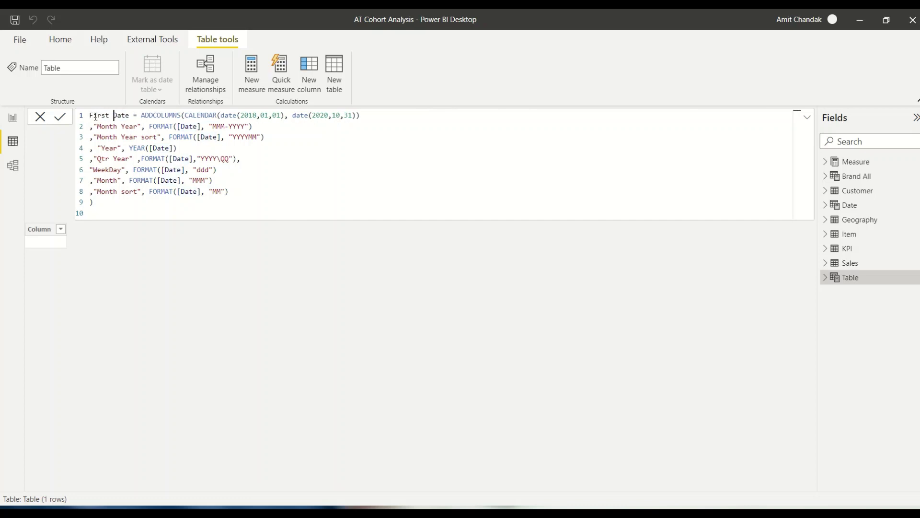
Prefix the Month Year, Month Year sort, Year and Qtr Year column names in the formula with First
double_click(93, 117)
key(ctrl+c)
click(97, 127)
key(ctrl+v)
click(97, 138)
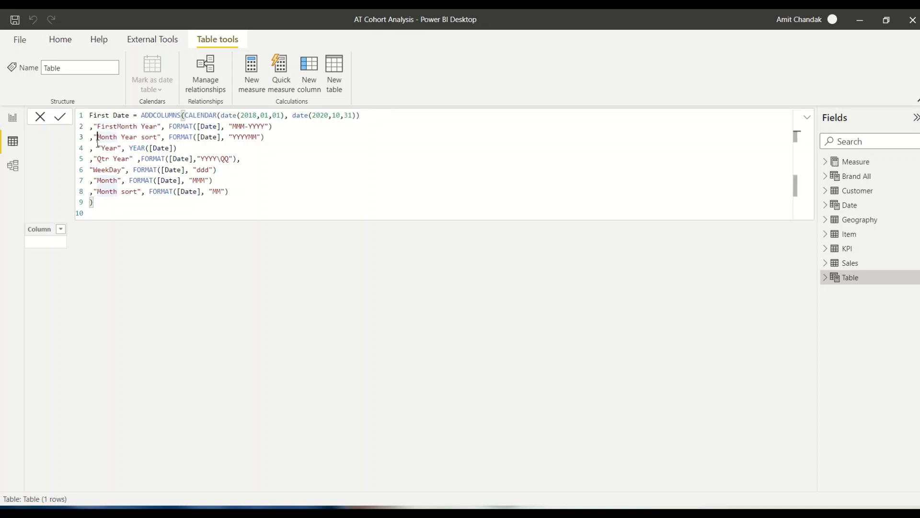
key(ctrl+v)
click(101, 149)
key(ctrl+v)
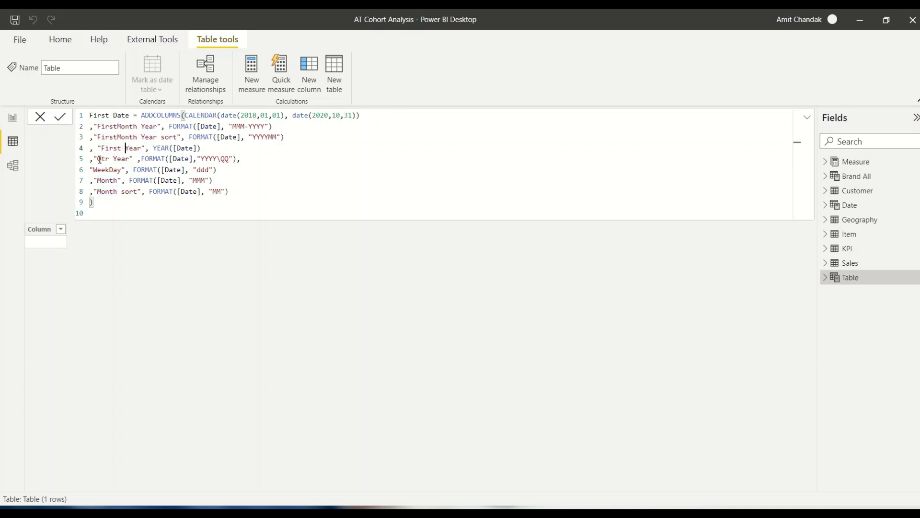
click(99, 159)
key(ctrl+v)
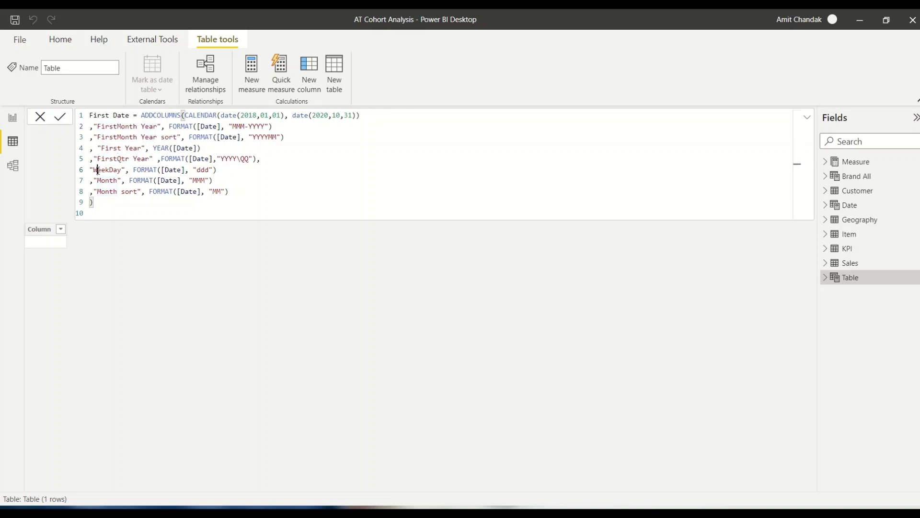
Prefix the WeekDay, Month and Month sort column names in the formula with First
click(95, 170)
key(ctrl+v)
click(96, 181)
key(ctrl+v)
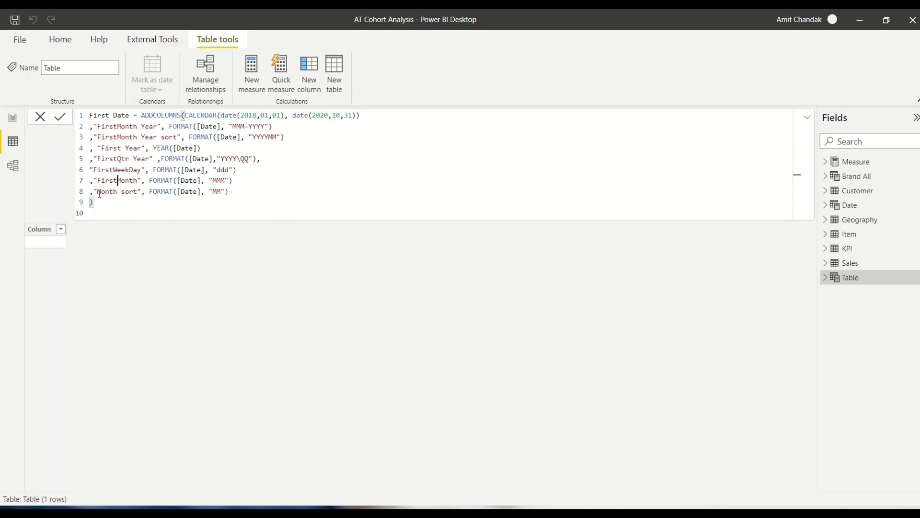
click(97, 191)
click(98, 191)
key(ctrl+v)
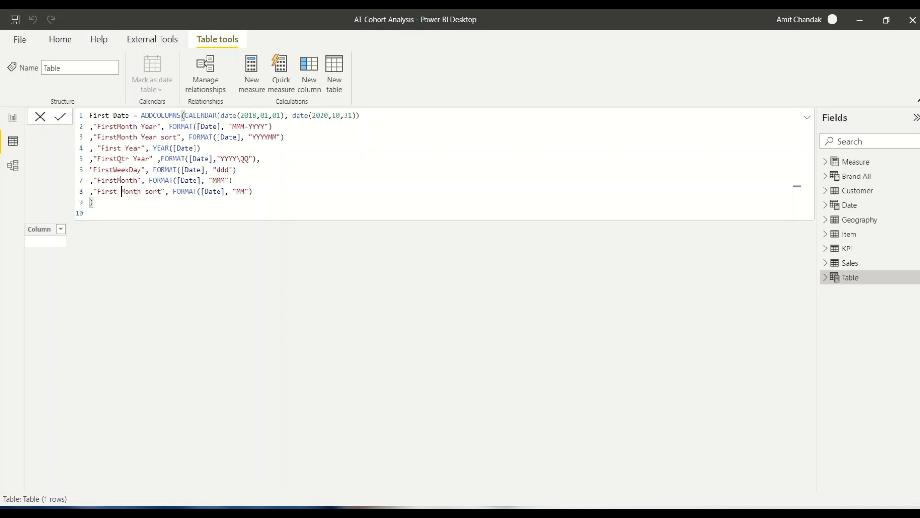
Insert the missing space after First in the remaining column names and commit the First Date table formula
click(118, 181)
click(116, 171)
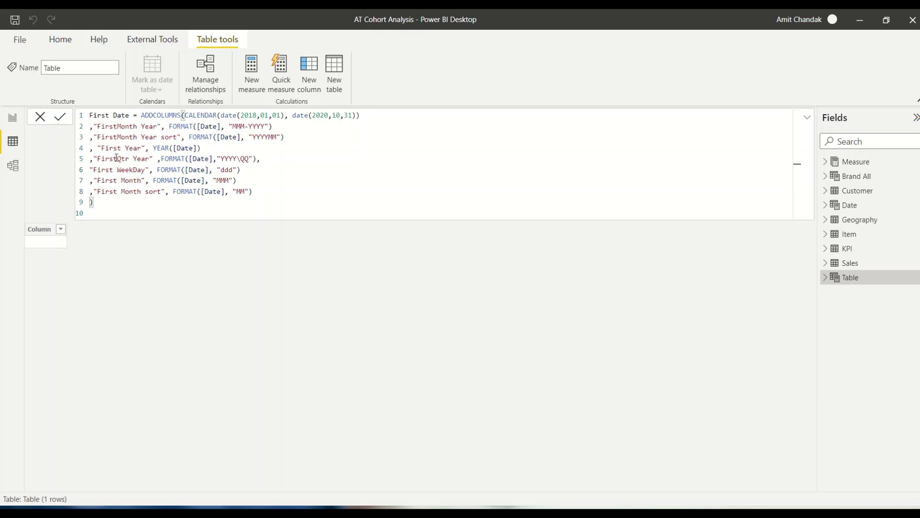
click(120, 159)
click(115, 138)
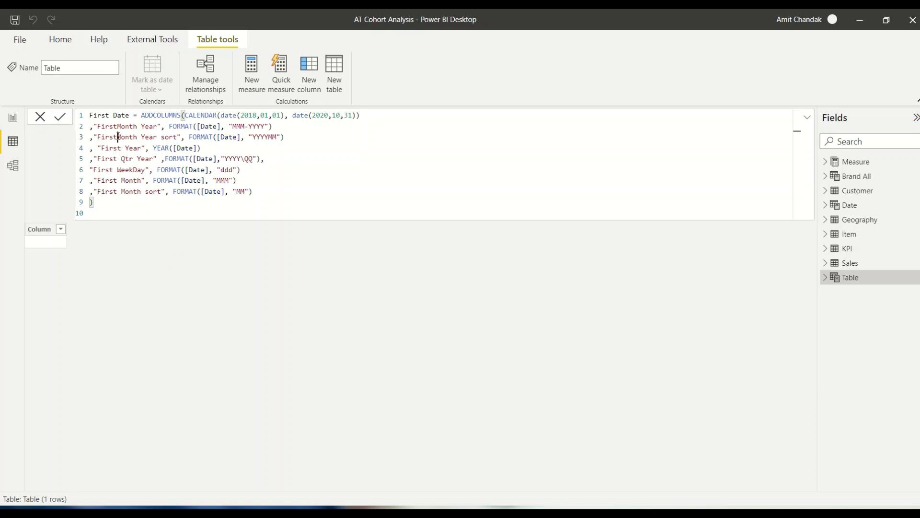
click(115, 127)
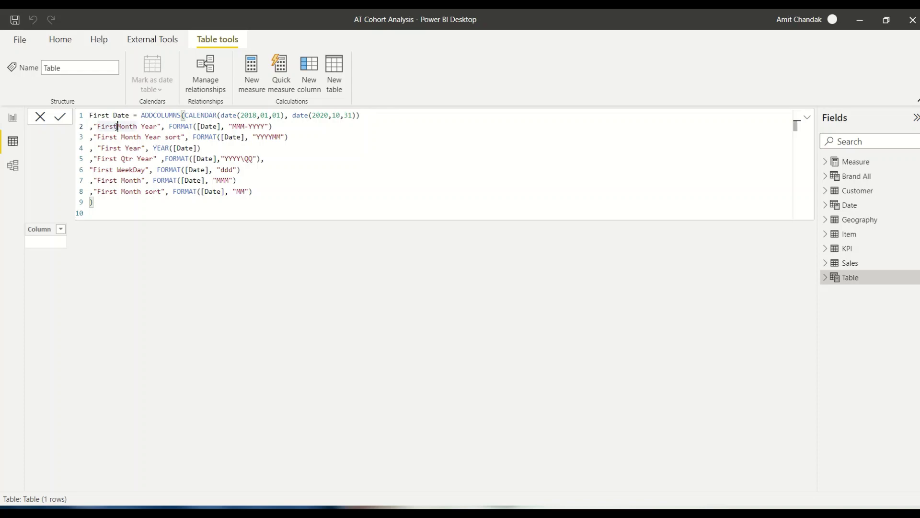
key(Return)
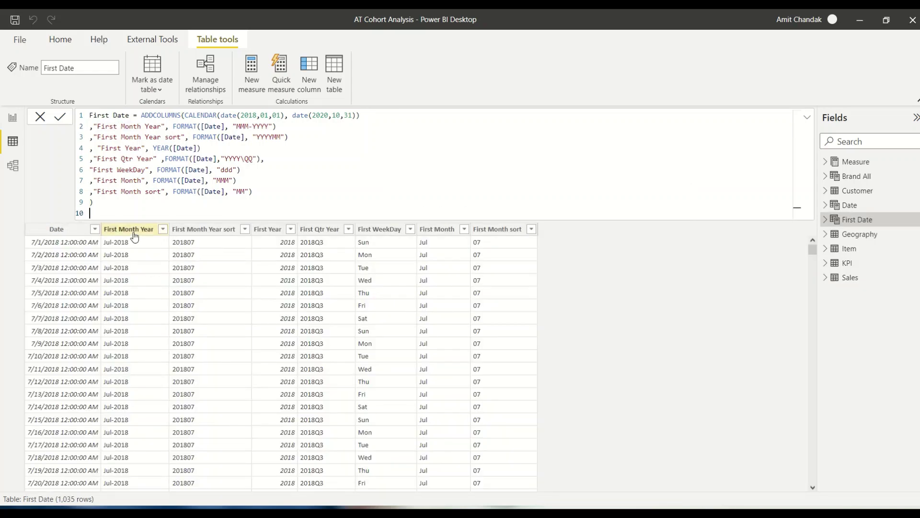
Sort the First Month Year column by First Month sort
click(135, 230)
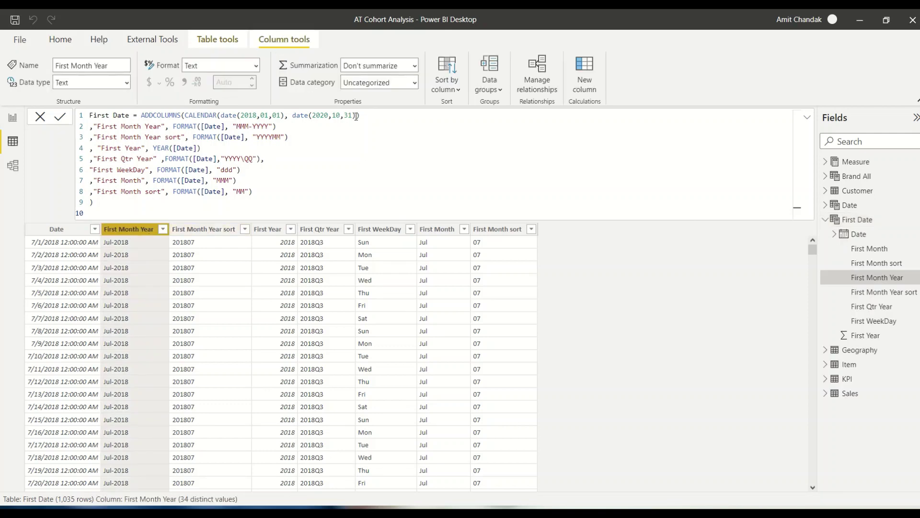
click(450, 91)
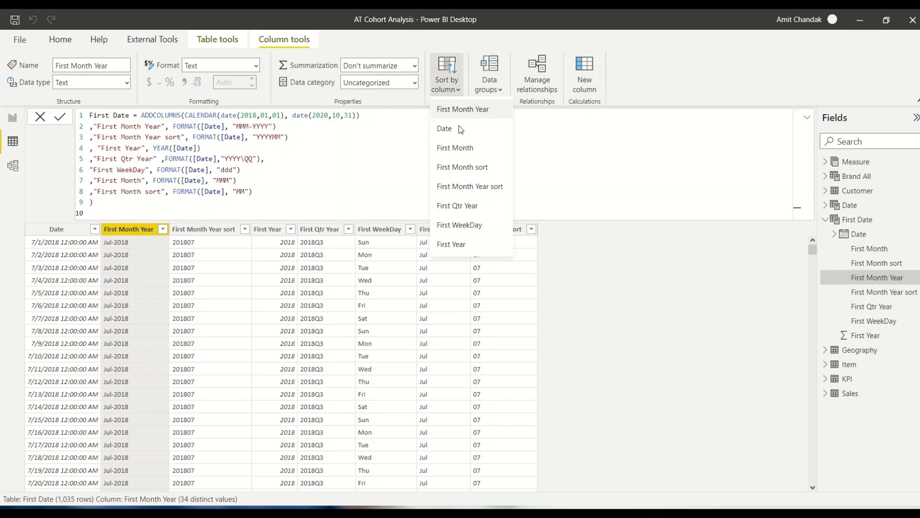
click(463, 166)
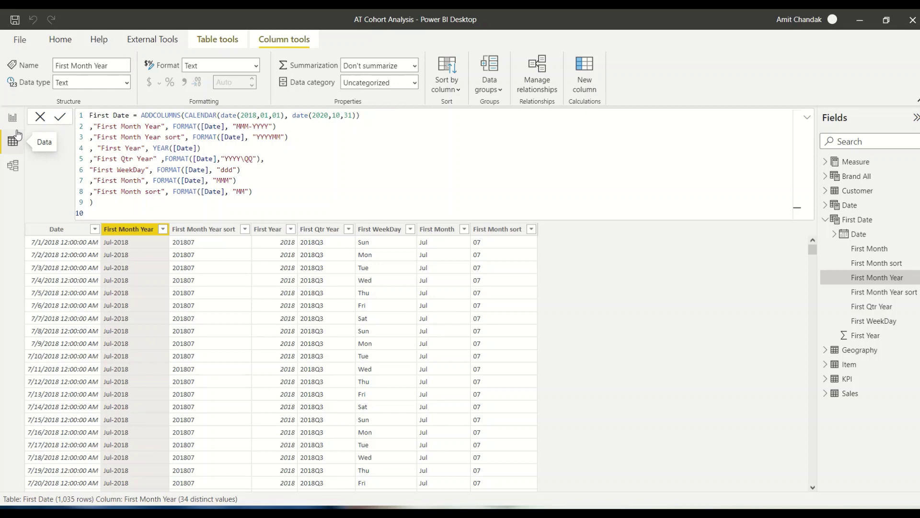
In the report view, create a measure in the Sales table named Customers and start its formula with DISTINCTCOUNT
click(14, 118)
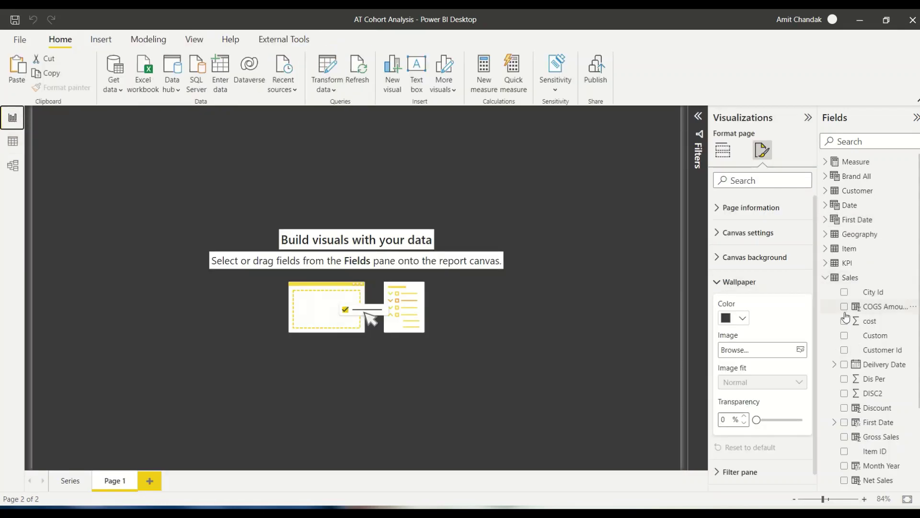
scroll(846, 317, down, 3)
scroll(846, 317, up, 3)
click(850, 279)
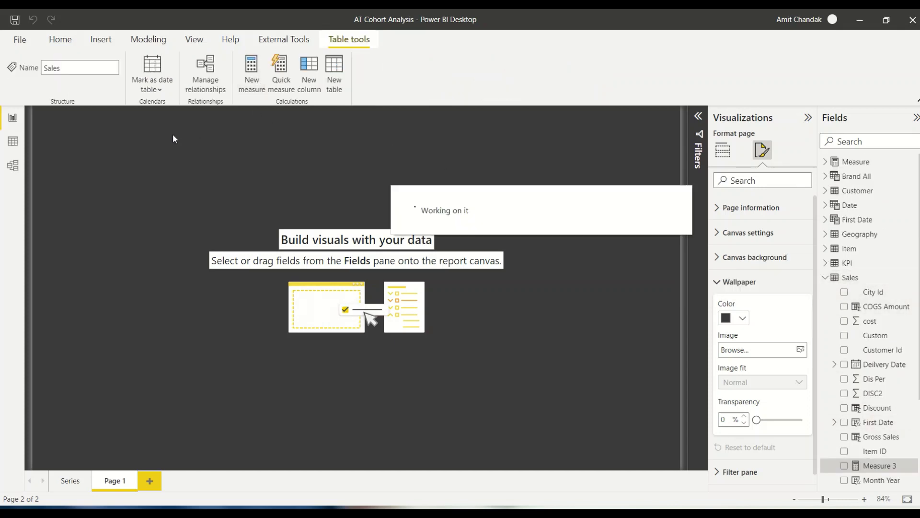
double_click(116, 117)
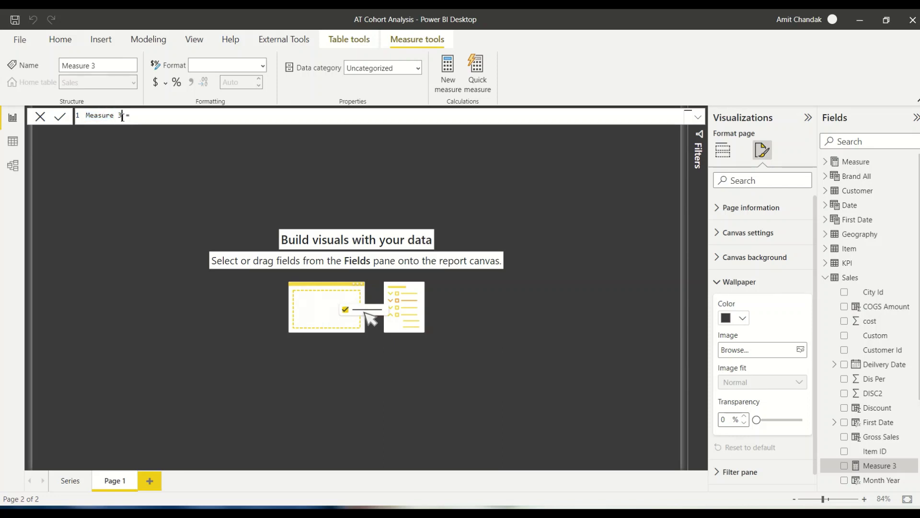
drag(124, 117, 59, 116)
text(Customers = dis)
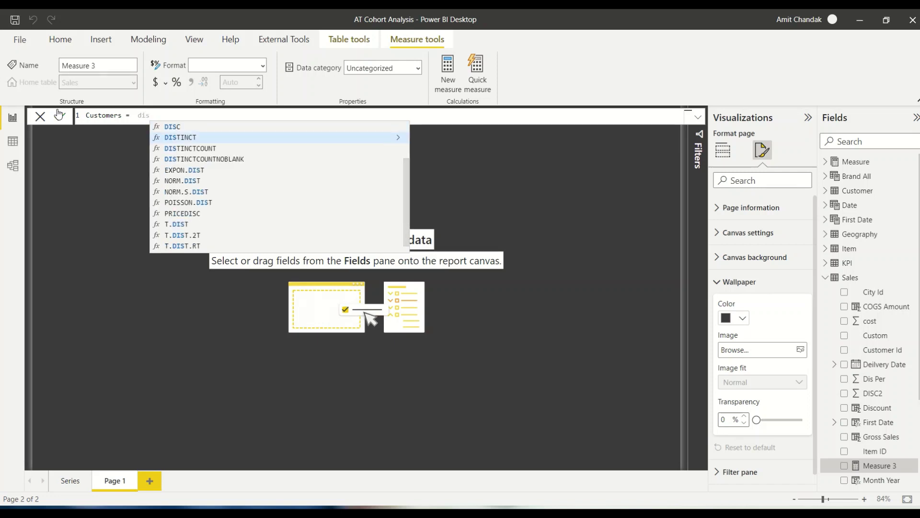
key(Down)
key(Tab)
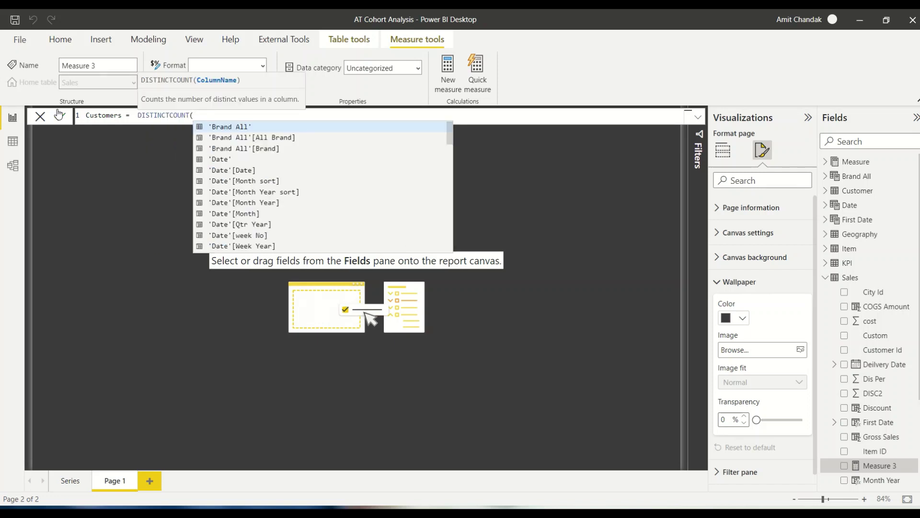
Use Sales[Customer Id] as the DISTINCTCOUNT column, close the function and commit the Customers measure
text(cus)
key(Down)
key(Down)
key(Down)
key(Down)
key(Down)
key(Down)
key(Down)
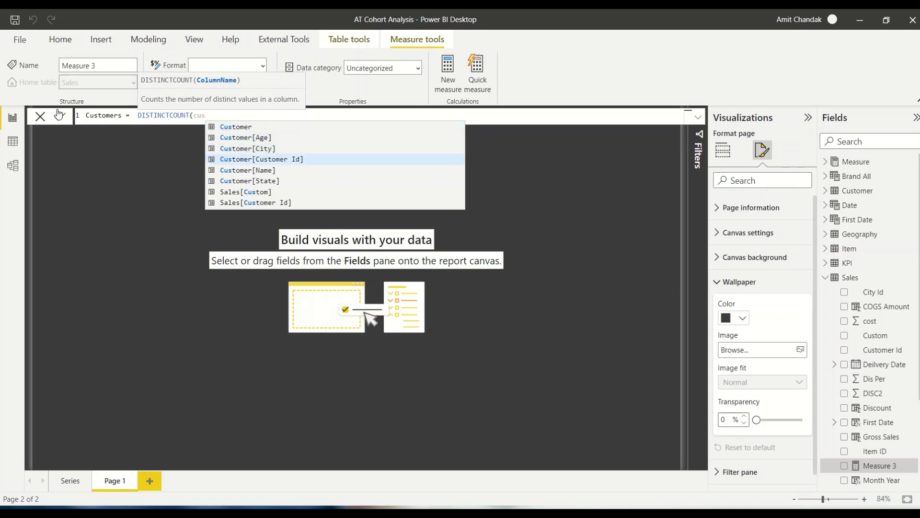
key(Tab)
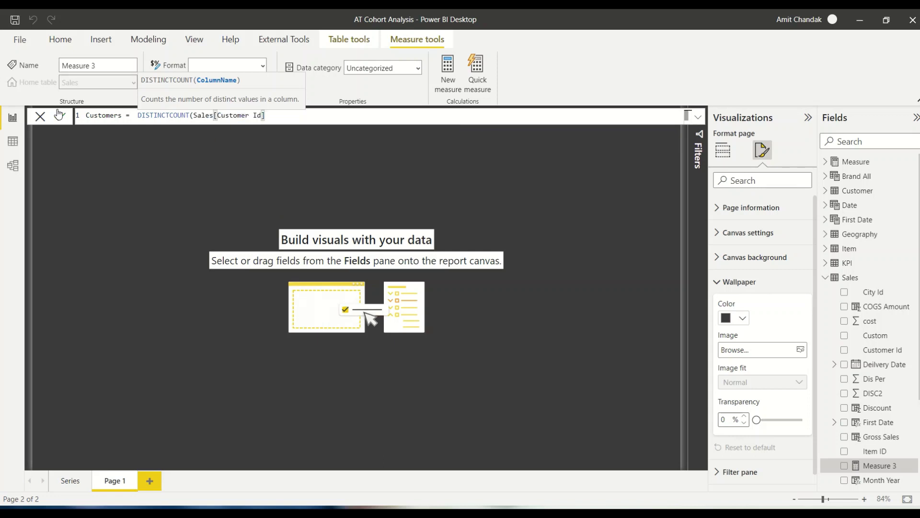
text())
click(58, 115)
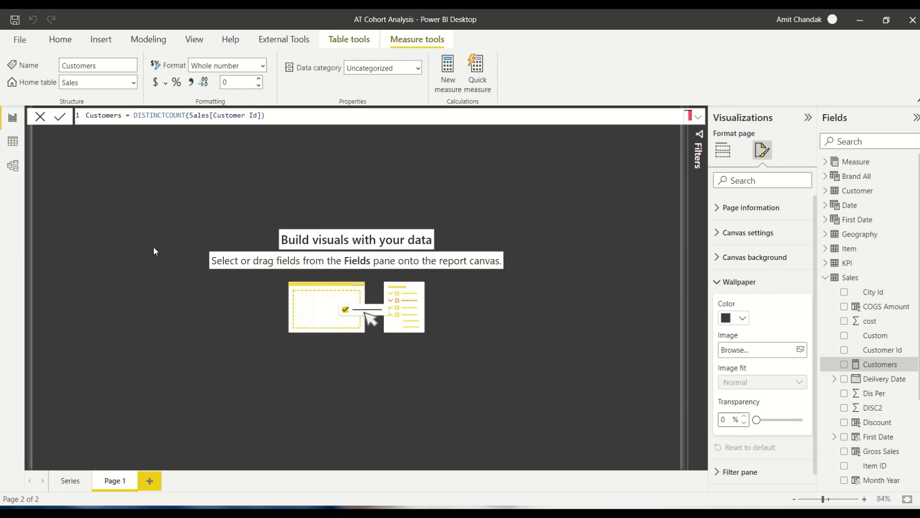
Add an empty matrix visual to Page 1 and enlarge it to fill the page below a strip left free at its upper edge
click(831, 279)
click(101, 174)
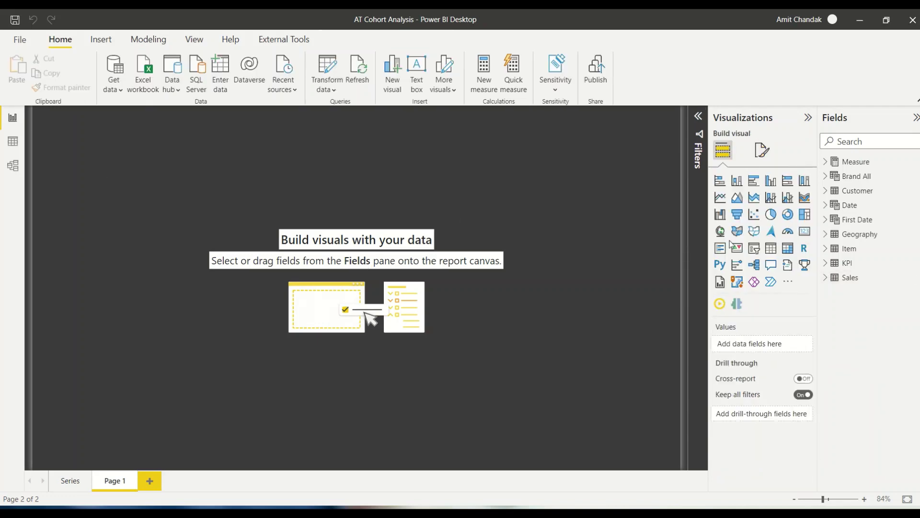
click(788, 248)
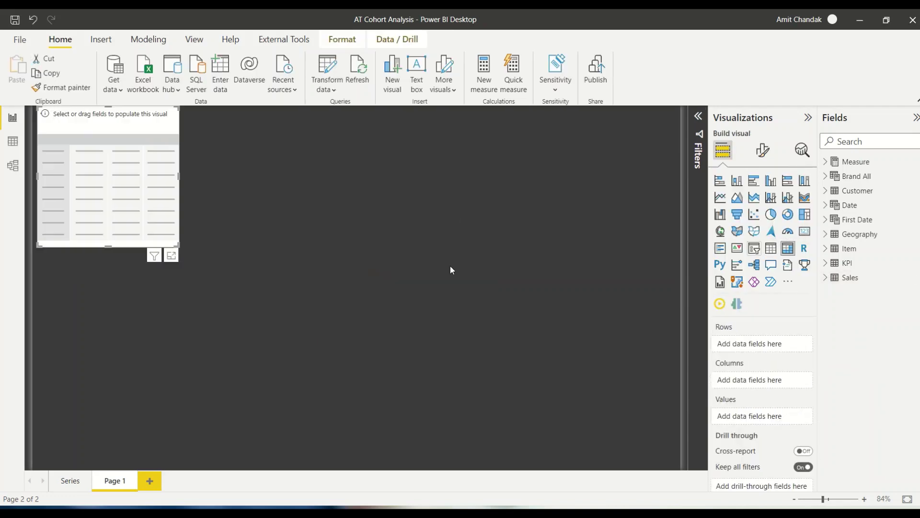
drag(134, 228, 130, 287)
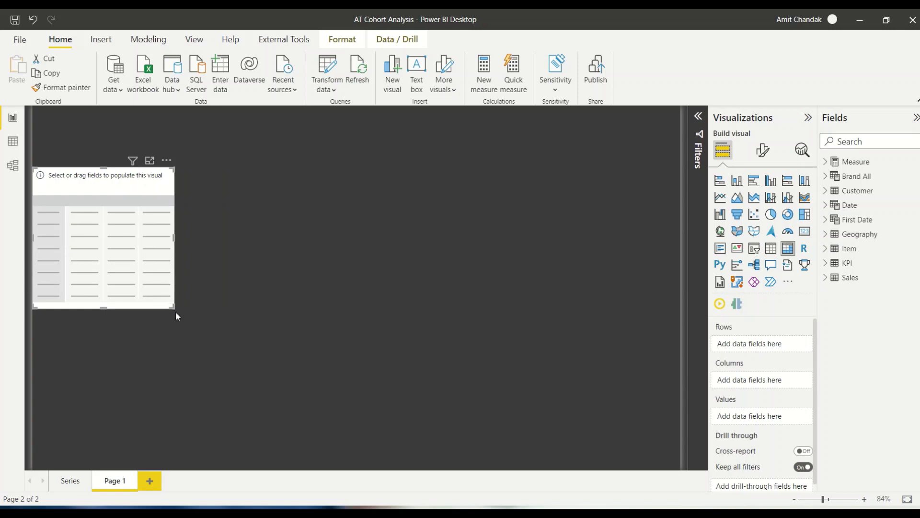
drag(176, 311, 690, 475)
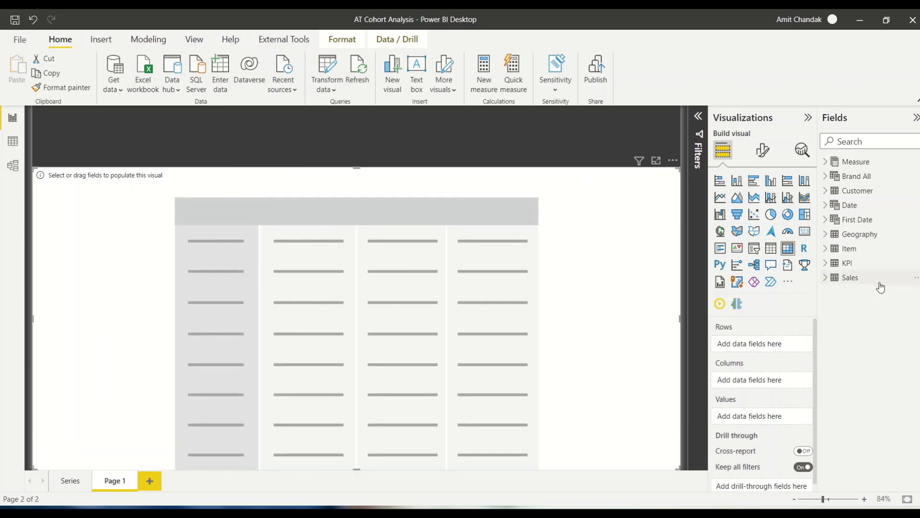
Mark the First Date table as a date table, using Date as its date column
click(825, 221)
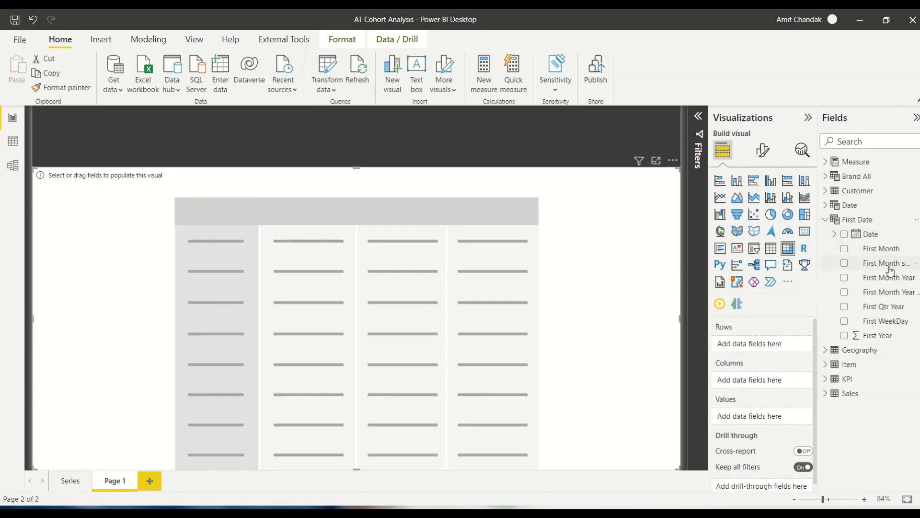
right_click(866, 223)
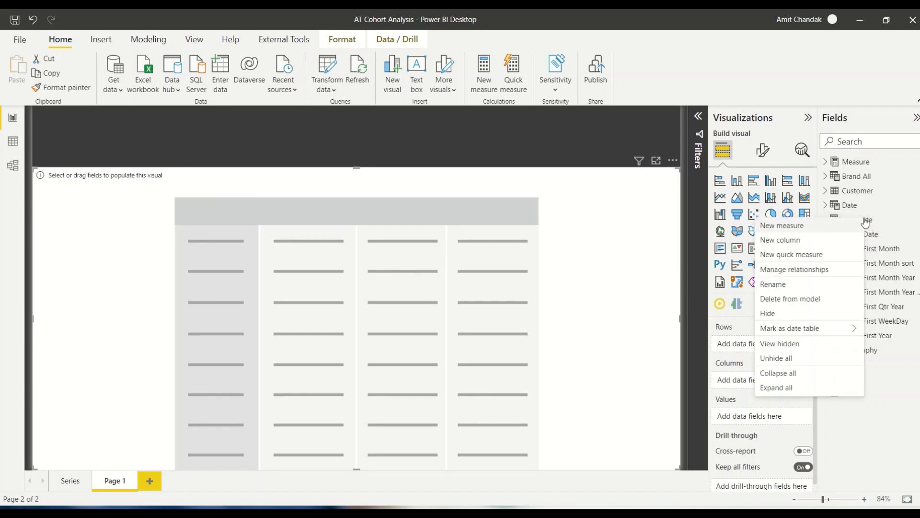
mouse_move(830, 334)
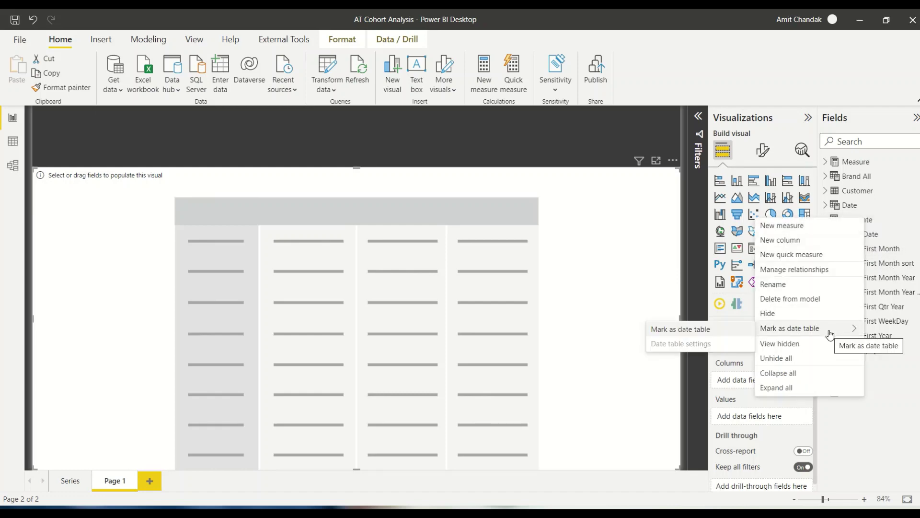
click(690, 330)
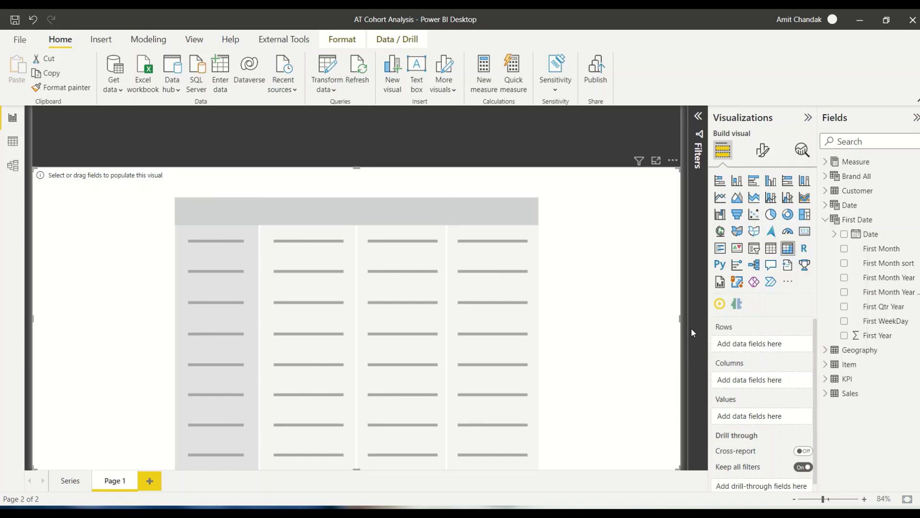
click(355, 244)
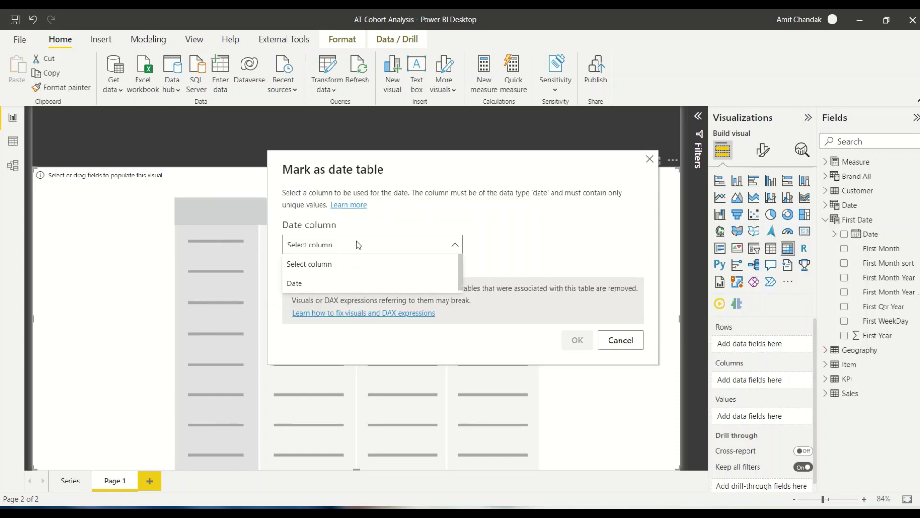
click(319, 281)
click(575, 342)
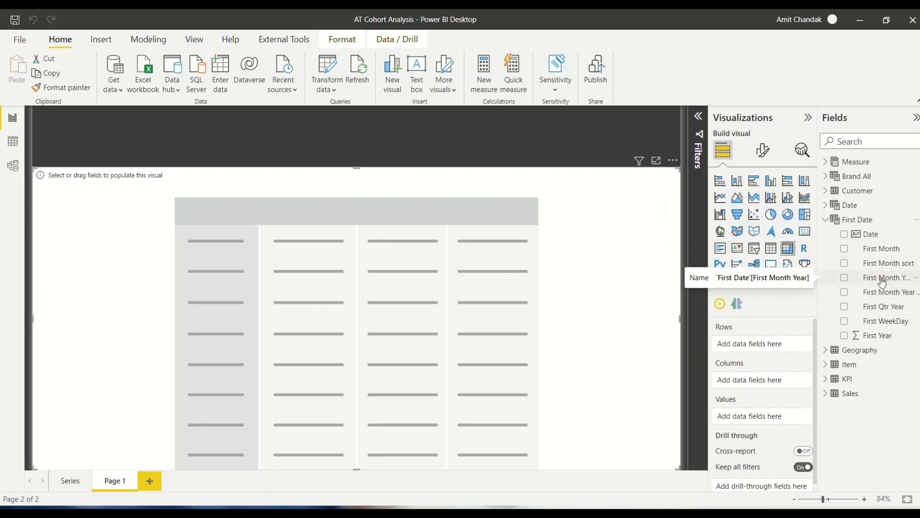
Add First Month Year to the matrix rows and sort that column by First Month Year sort
drag(882, 282, 774, 345)
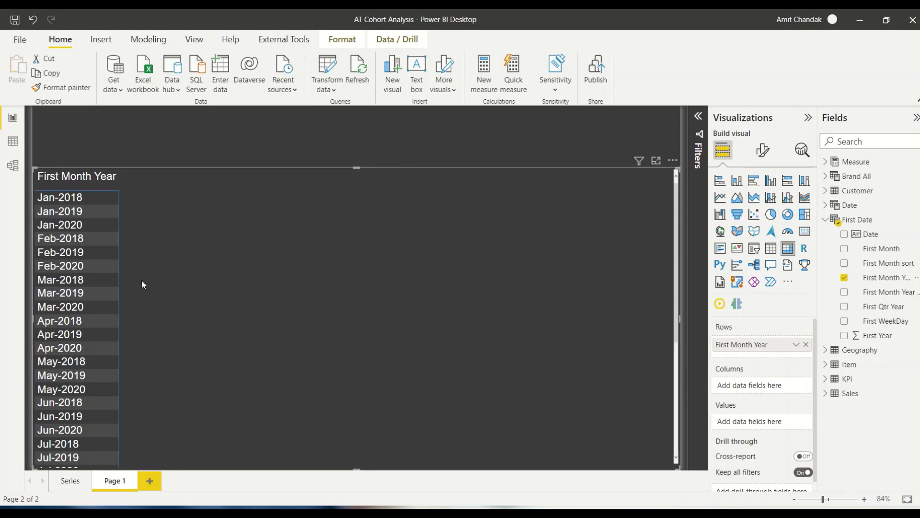
click(895, 282)
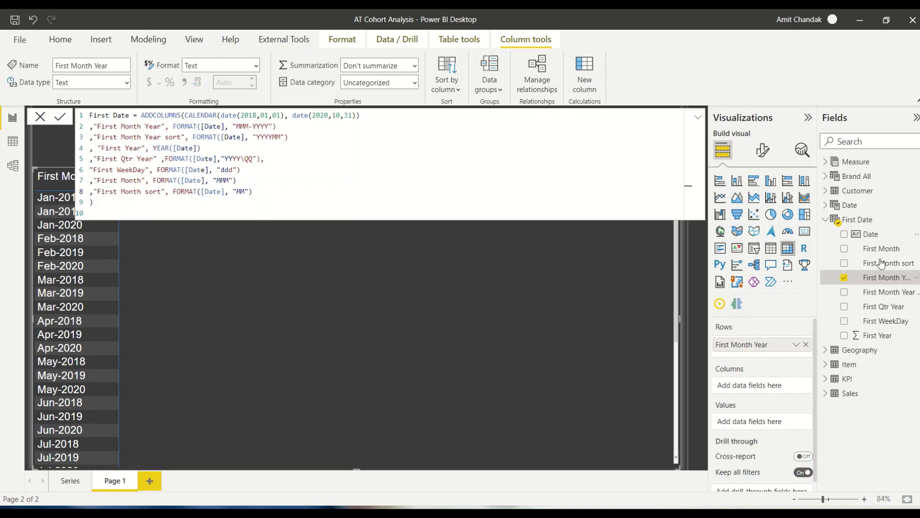
click(447, 86)
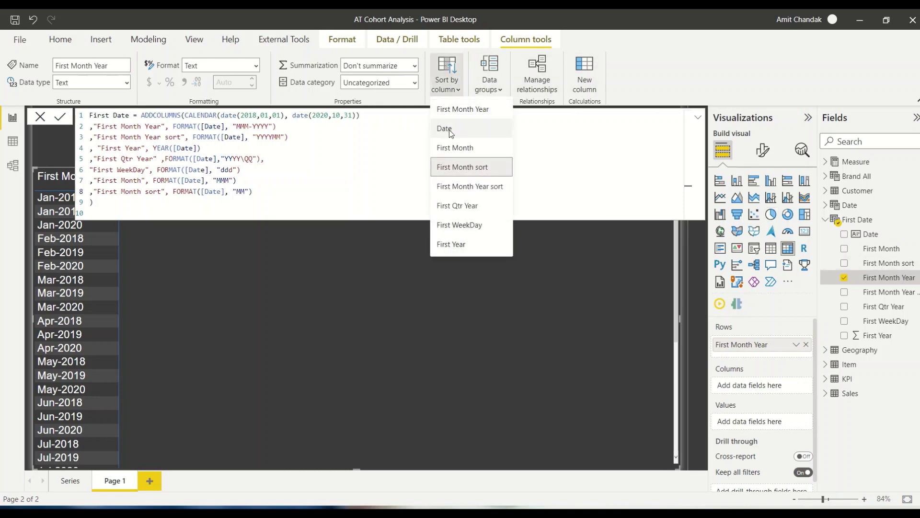
click(461, 187)
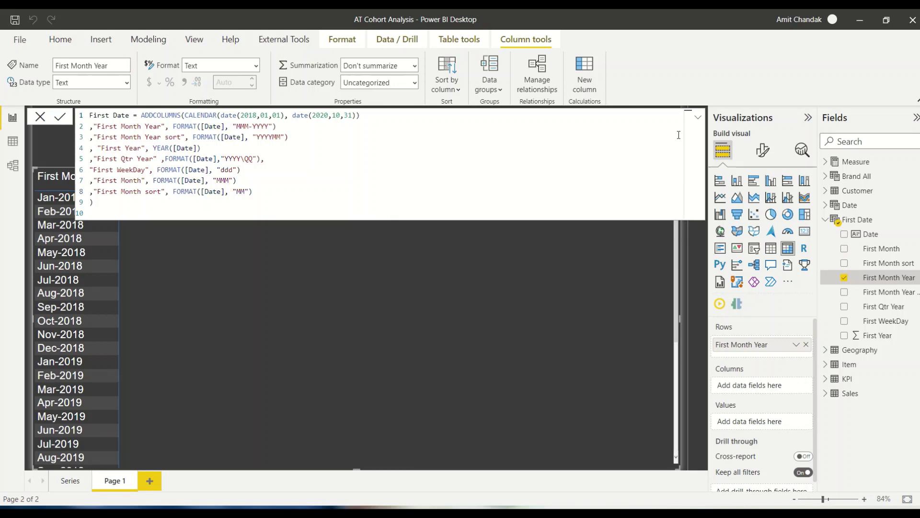
click(698, 117)
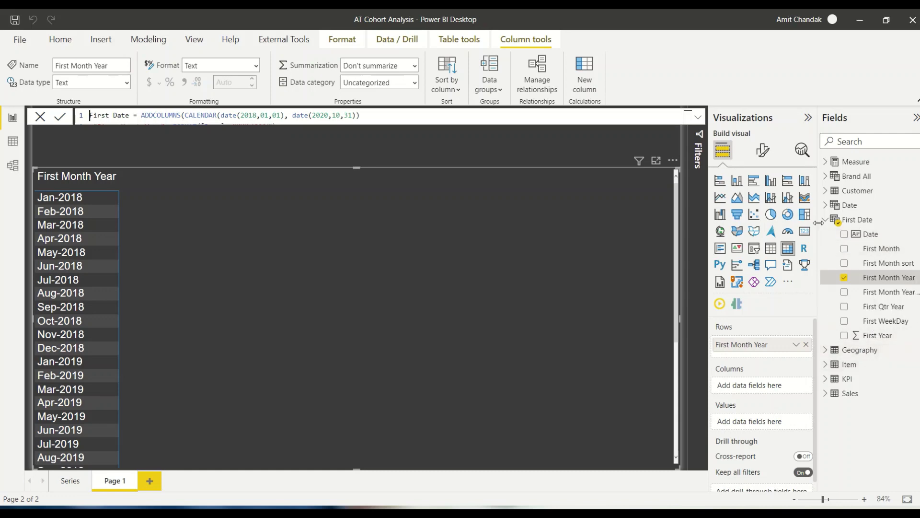
Add Month Year from the Date table to the matrix columns and the Net measure to its values
click(825, 206)
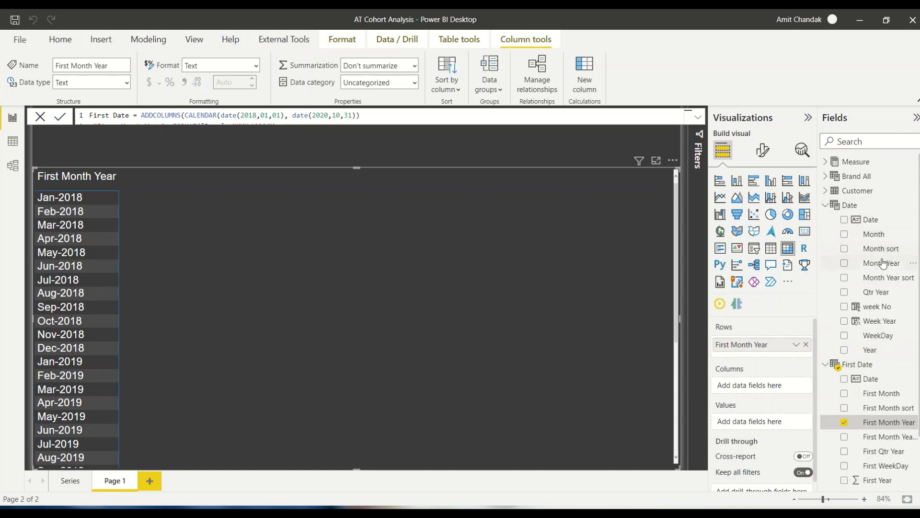
drag(878, 274, 776, 389)
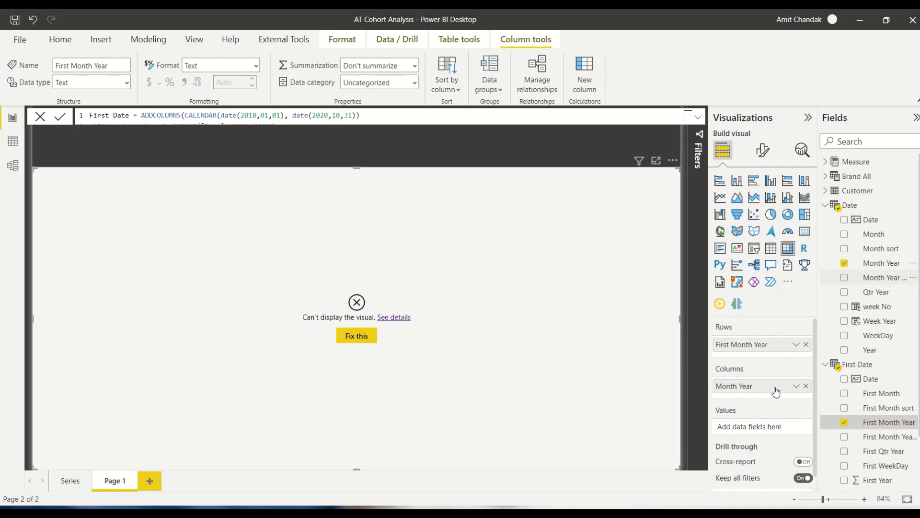
click(825, 163)
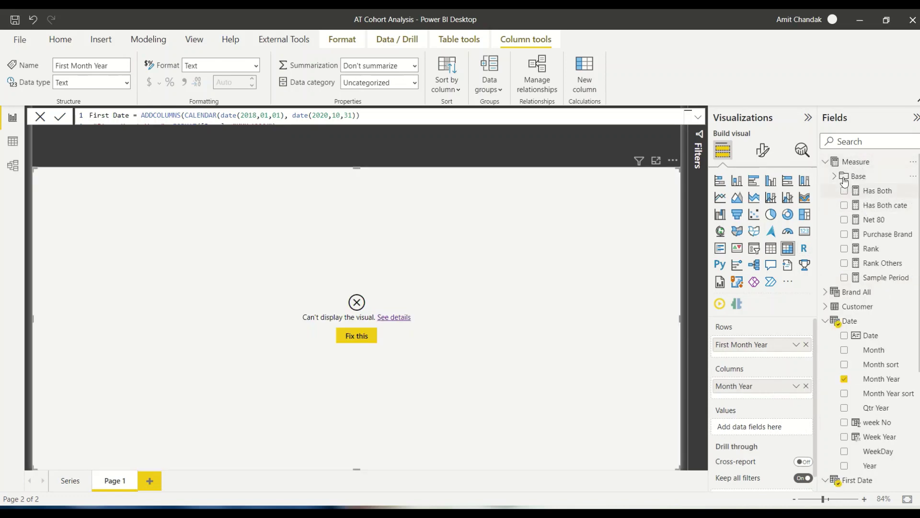
click(835, 177)
drag(877, 263, 773, 427)
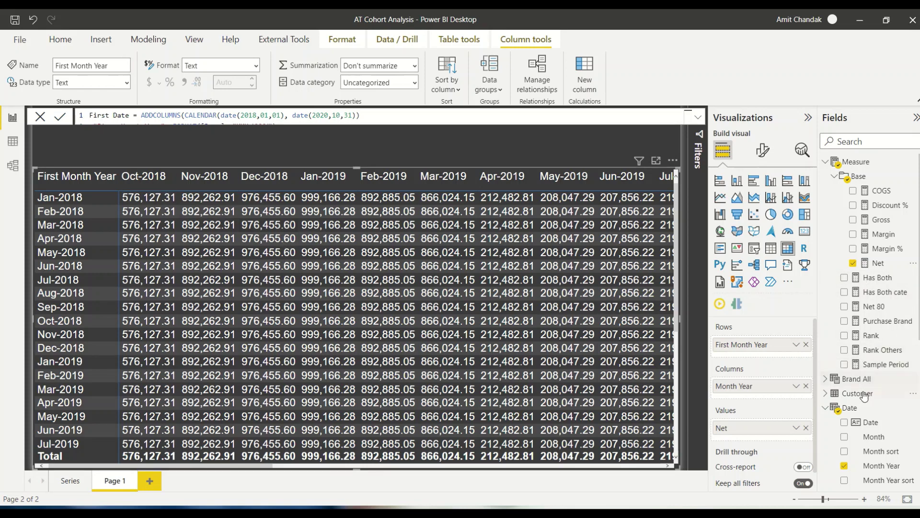
click(883, 465)
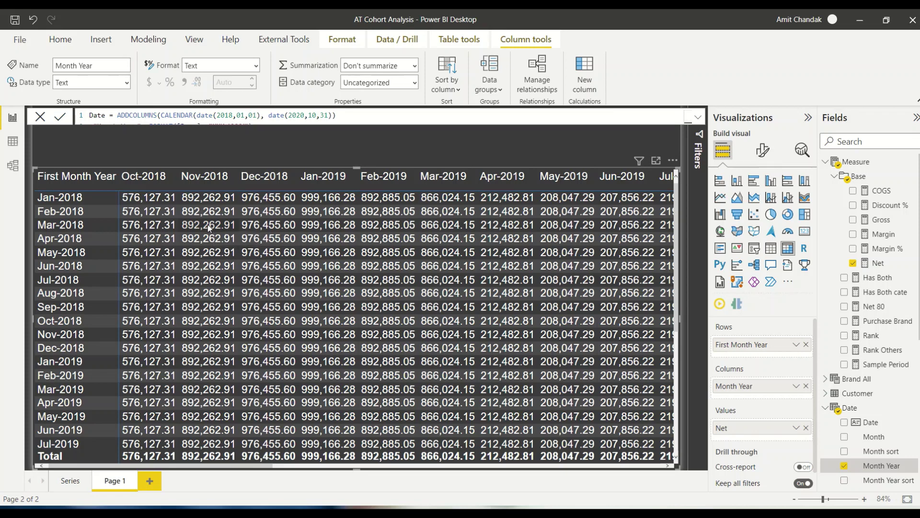
click(270, 230)
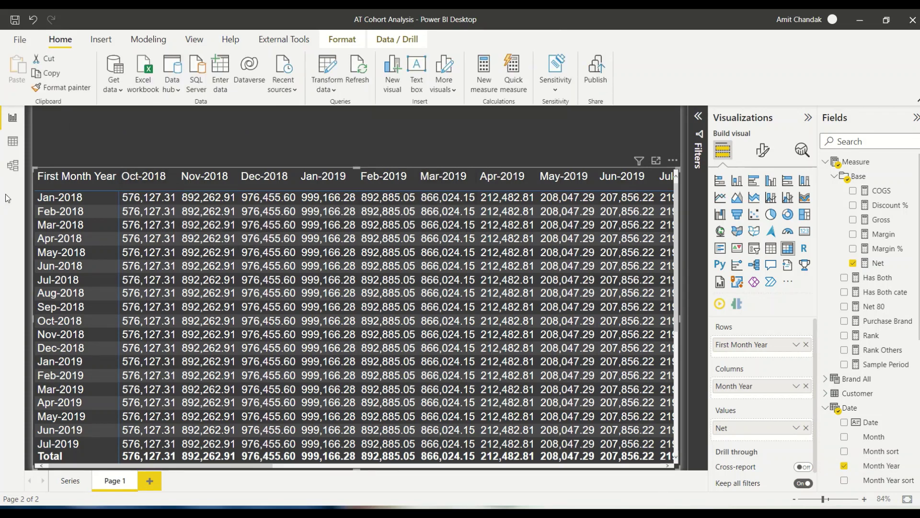
Create a new model layout and place the Sales and First Date tables on it
click(13, 165)
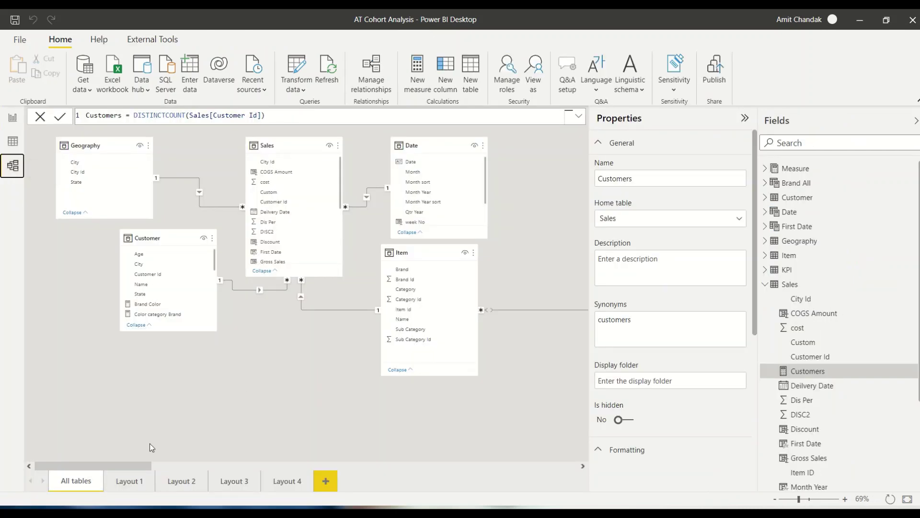
drag(132, 464, 563, 433)
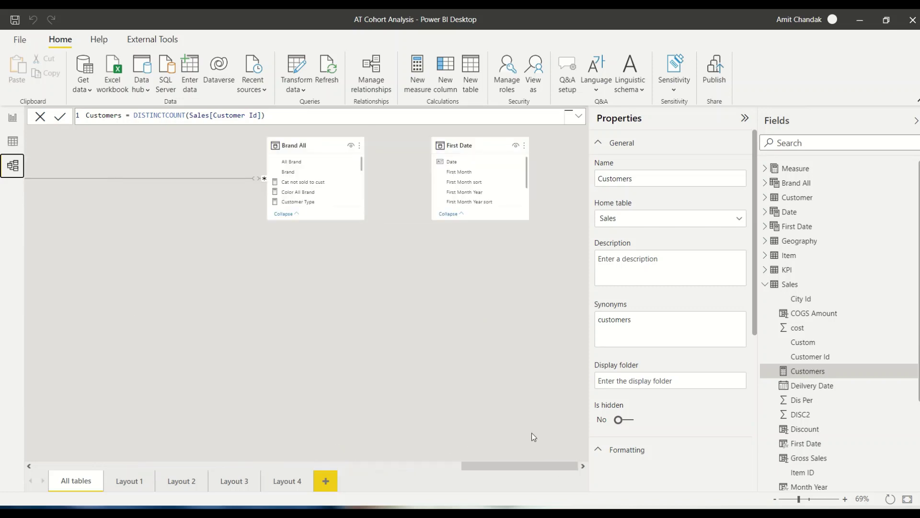
click(326, 481)
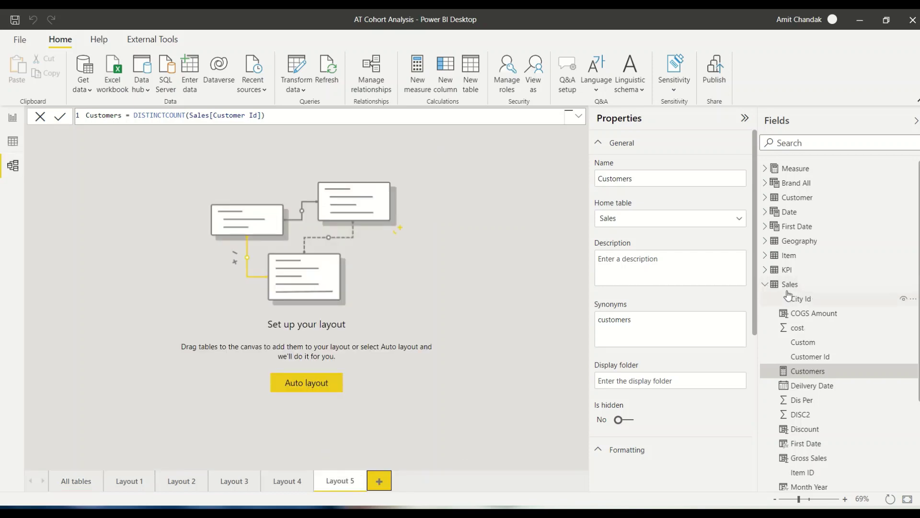
drag(790, 286, 146, 197)
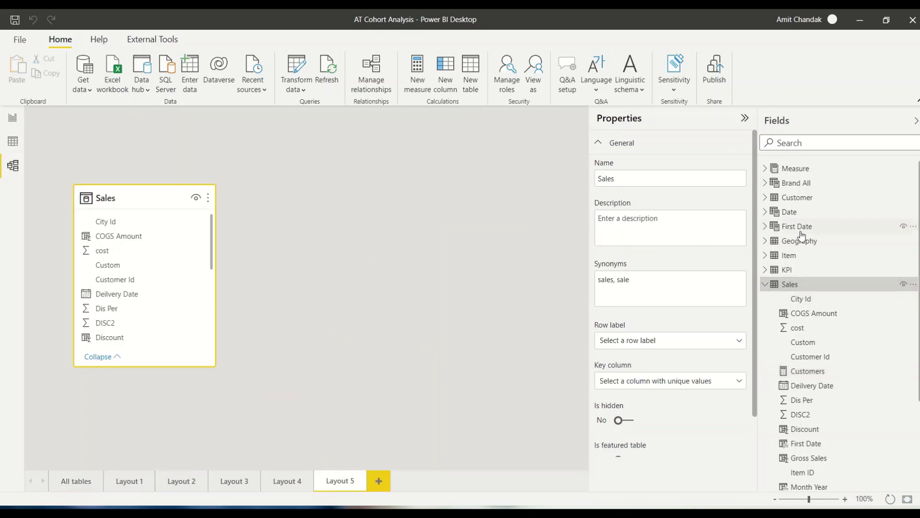
drag(797, 230, 380, 270)
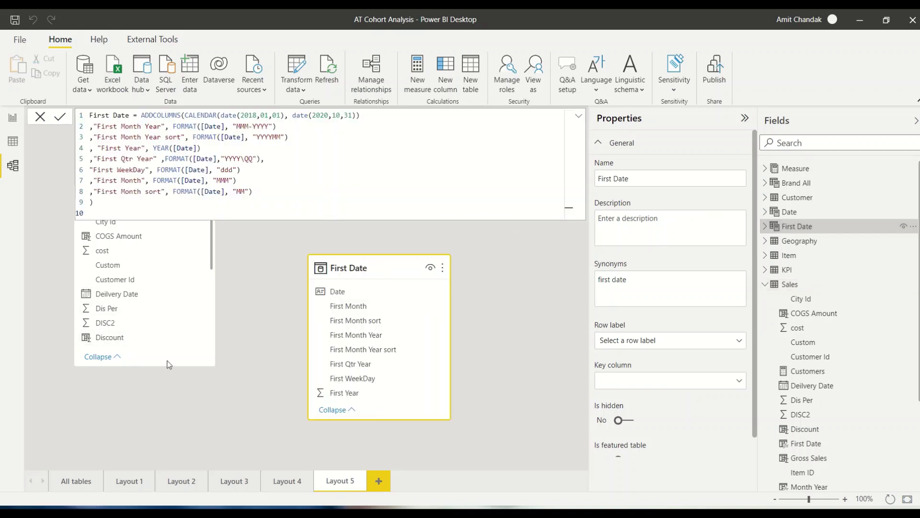
Create a relationship between Date in the First Date table and First Date in the Sales table
click(578, 119)
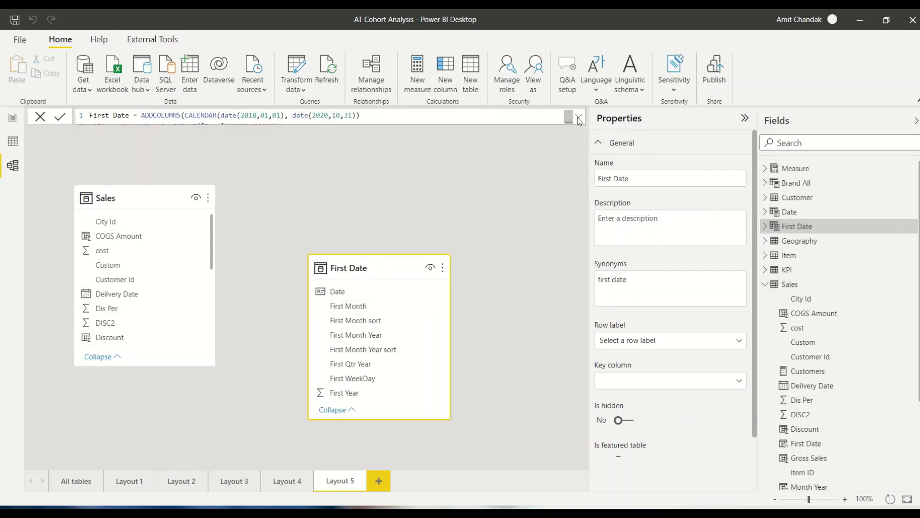
scroll(158, 288, down, 3)
scroll(153, 292, down, 3)
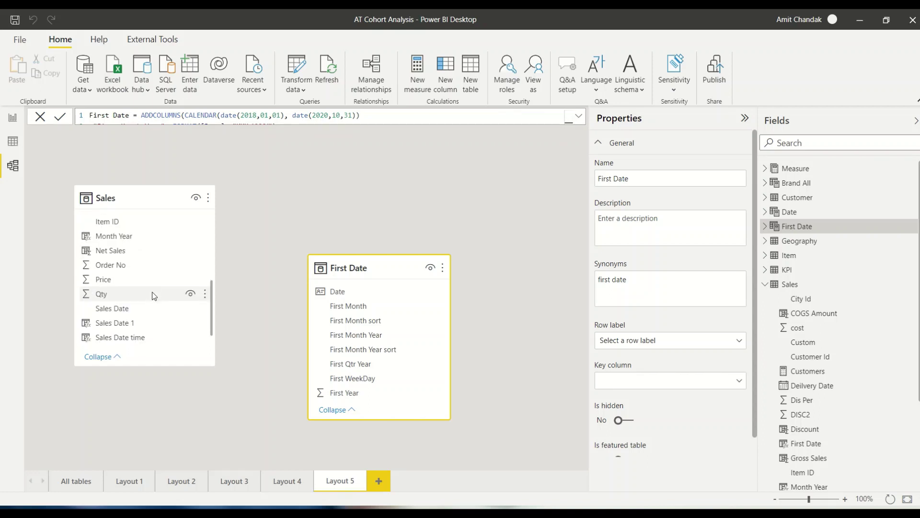
scroll(143, 285, up, 2)
scroll(140, 279, up, 3)
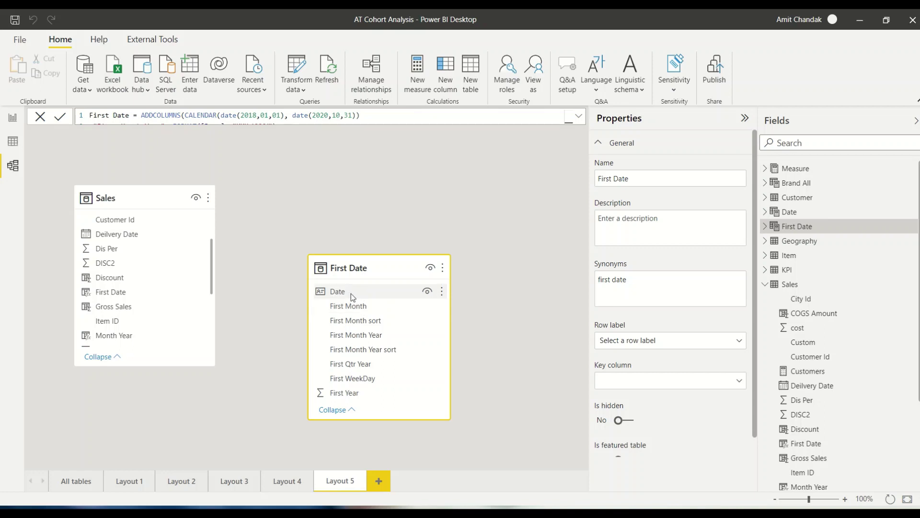
drag(355, 298, 127, 295)
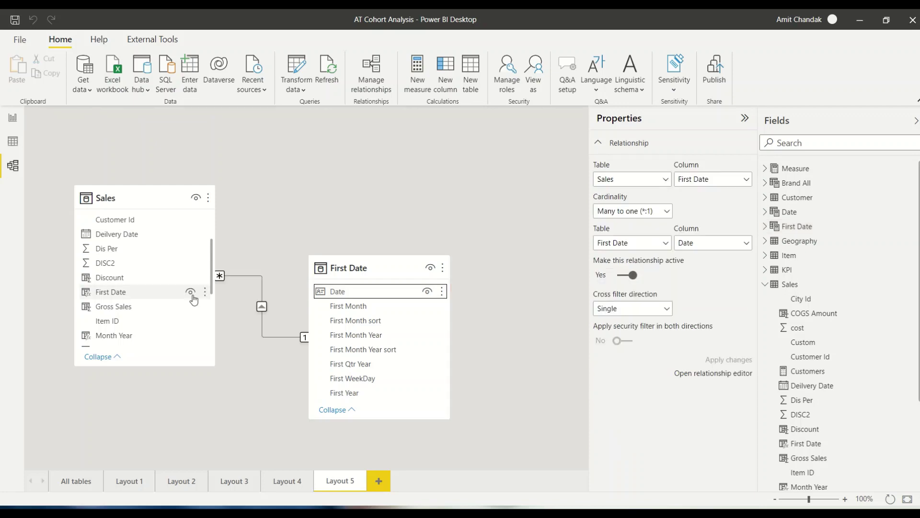
Return to the report and replace Net with the Customers measure in the matrix values
click(13, 118)
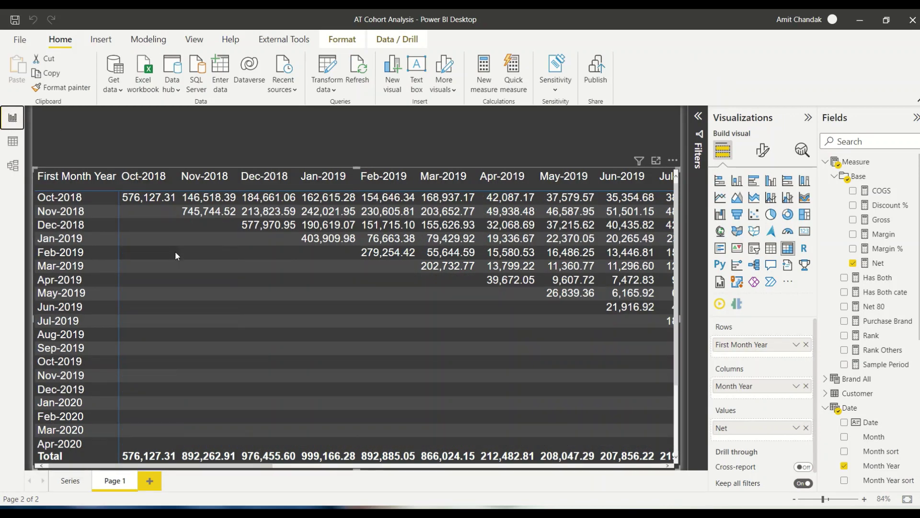
click(807, 428)
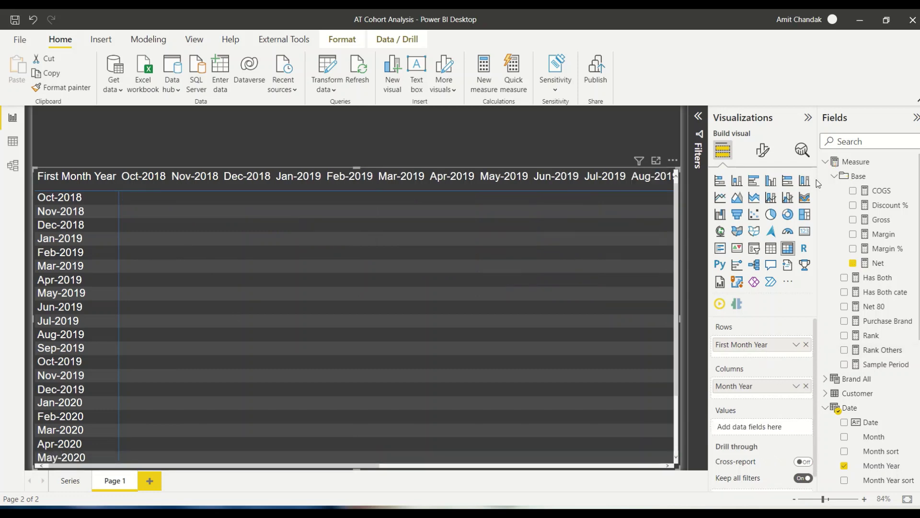
click(859, 140)
text(cus)
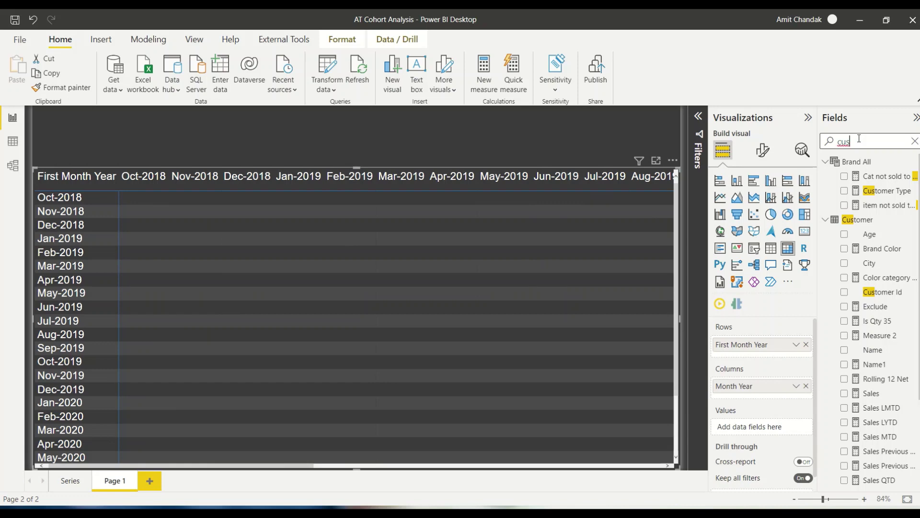
text(tom)
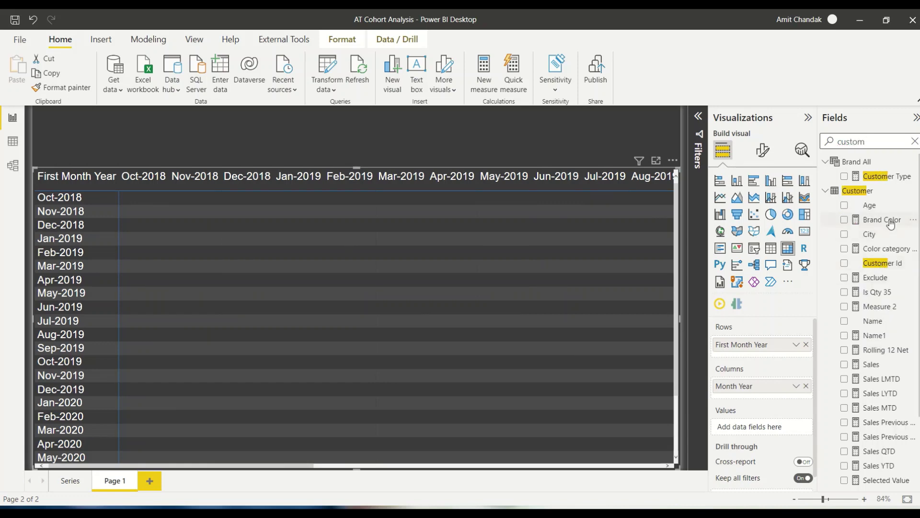
key(BackSpace)
key(BackSpace)
key(BackSpace)
text(to)
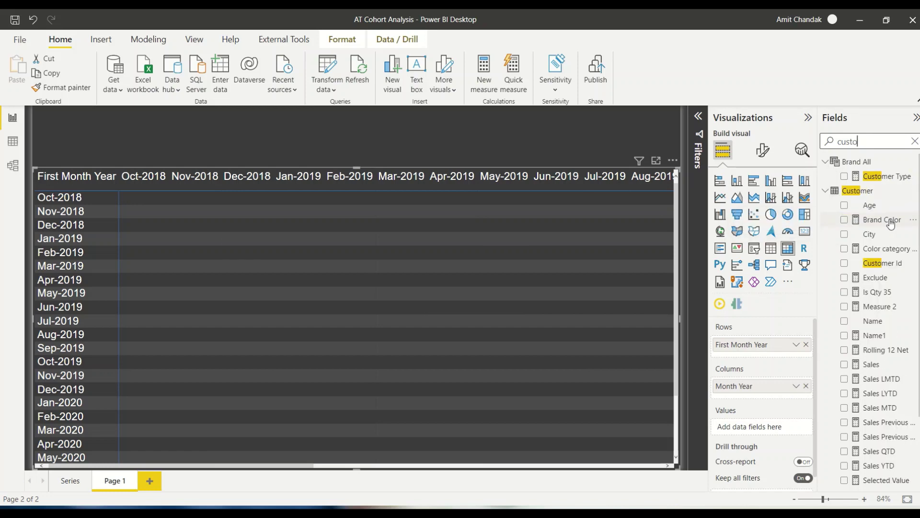
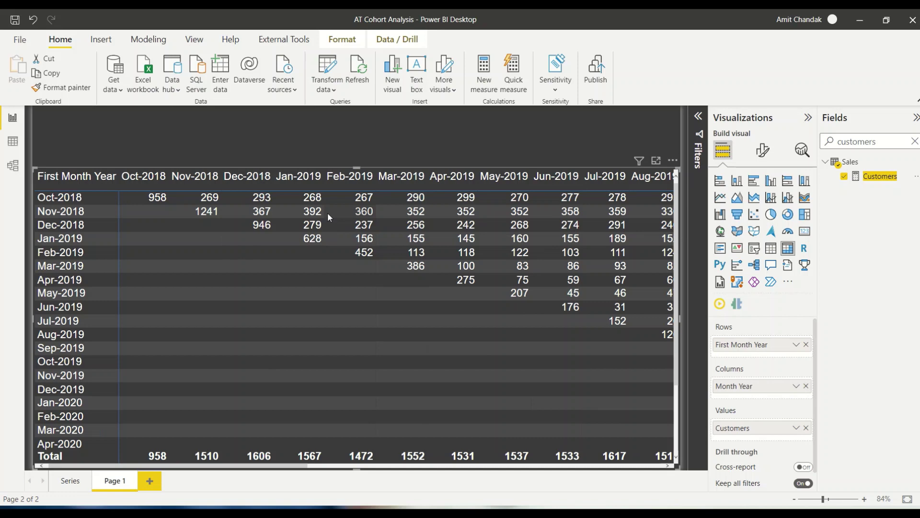
Examine the customer counts in the cohort matrix across all months and first-purchase rows
drag(177, 468, 612, 496)
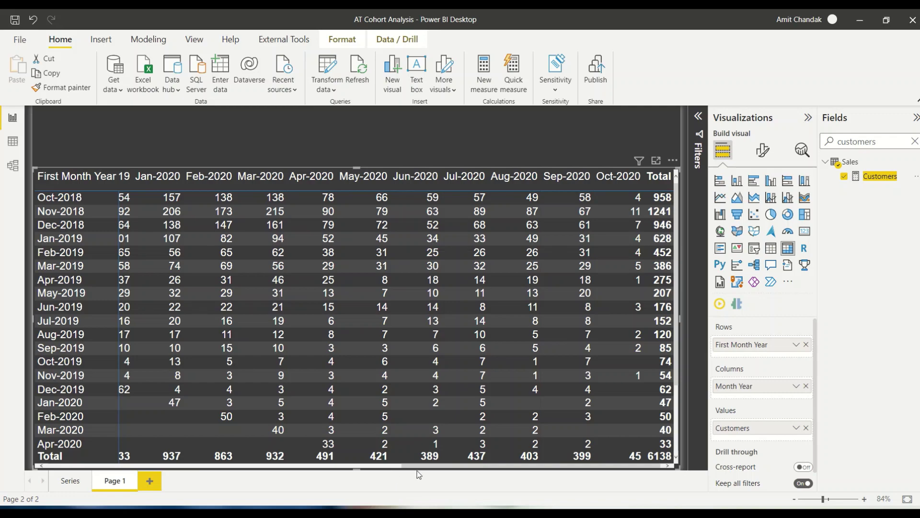
drag(418, 473, 61, 463)
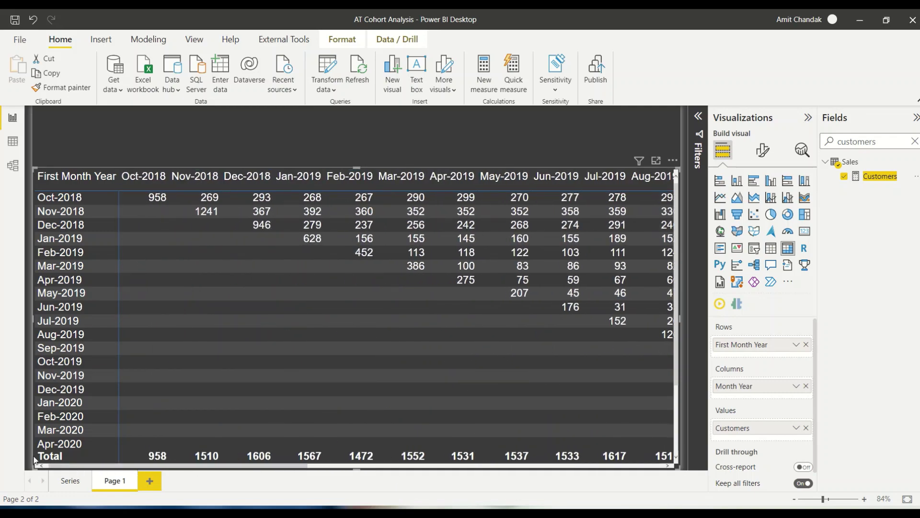
scroll(558, 316, down, 3)
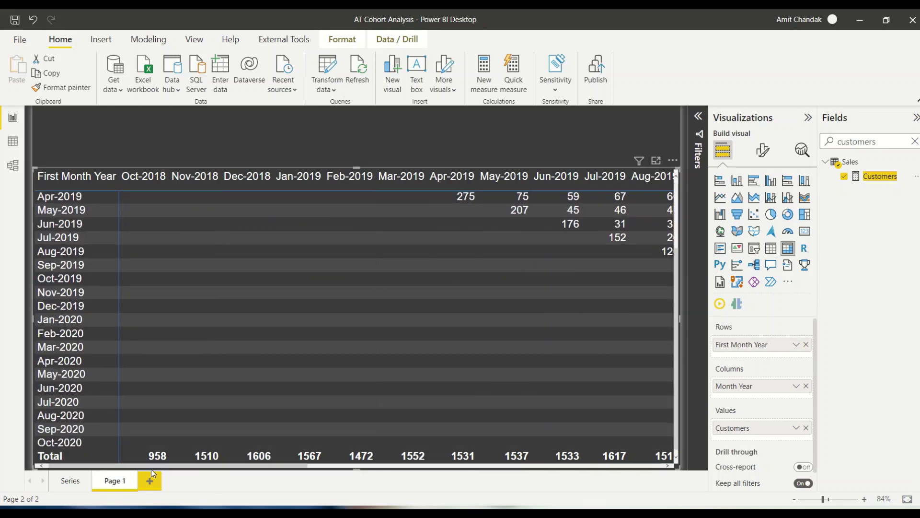
drag(163, 466, 72, 481)
scroll(320, 345, up, 3)
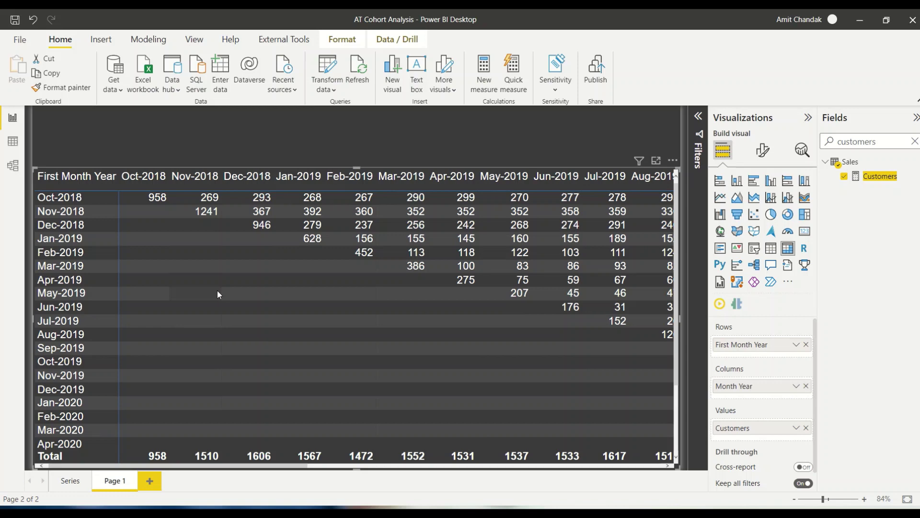
Add a calculated column named Month No to the Sales table
click(13, 143)
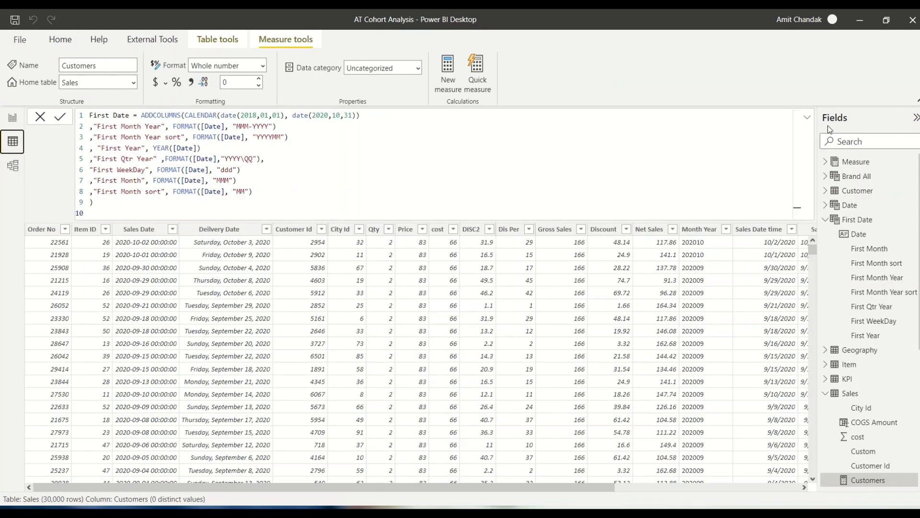
click(808, 117)
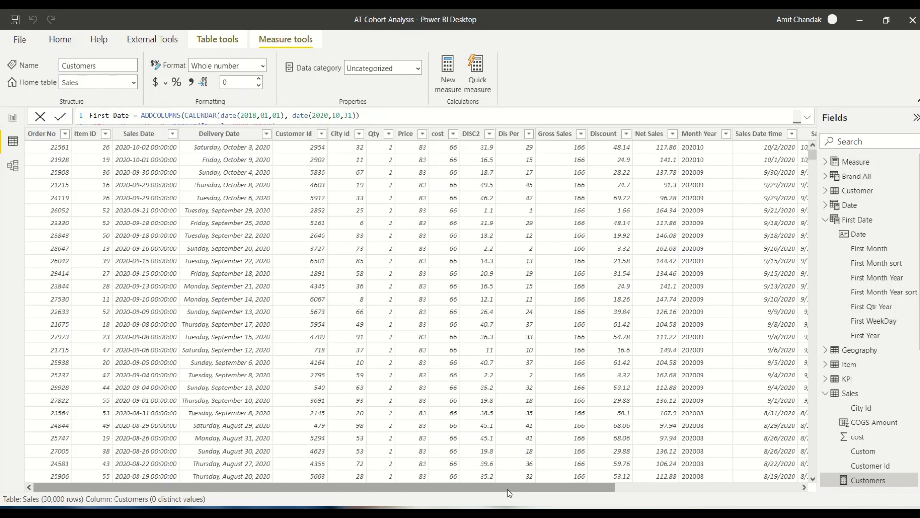
drag(508, 489, 693, 490)
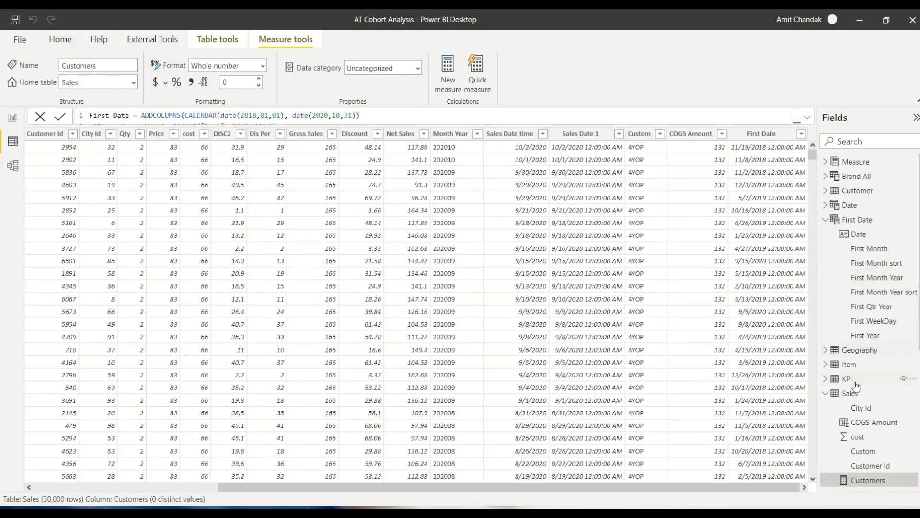
click(851, 394)
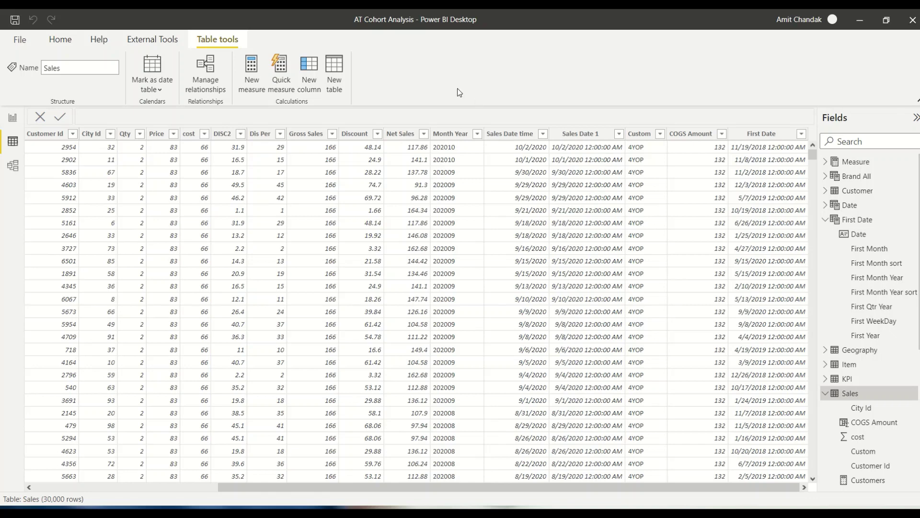
click(315, 76)
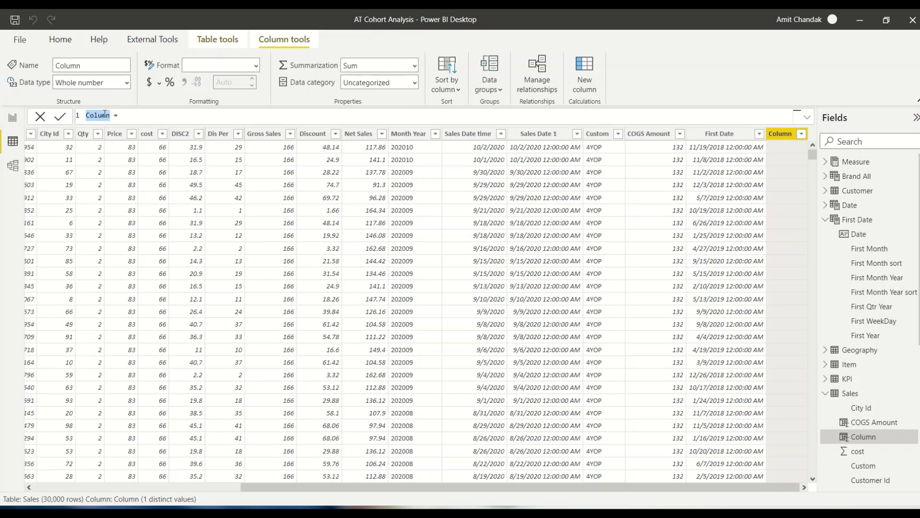
key(BackSpace)
text(Month No)
Define Month No in the Sales table as DATEDIFF([First Date], [Sales Date], MONTH)
key(Right)
key(Right)
key(Right)
text(datedif)
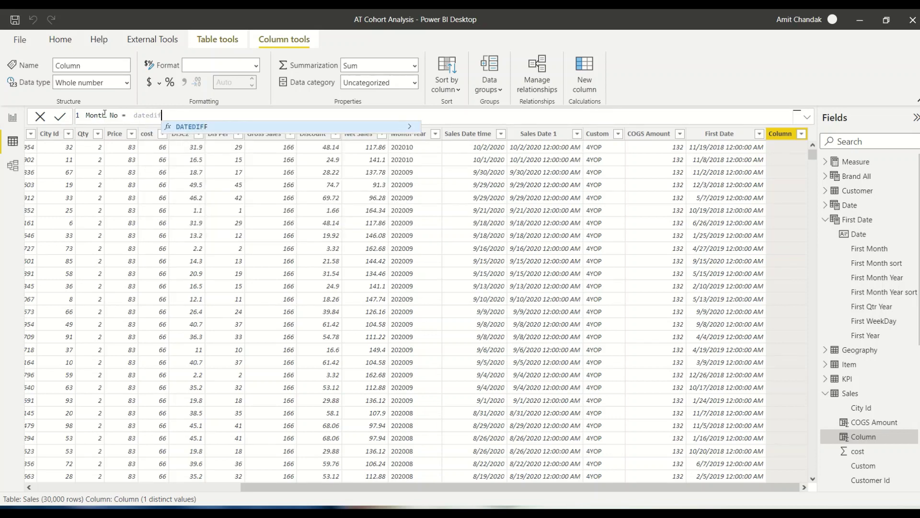
key(Tab)
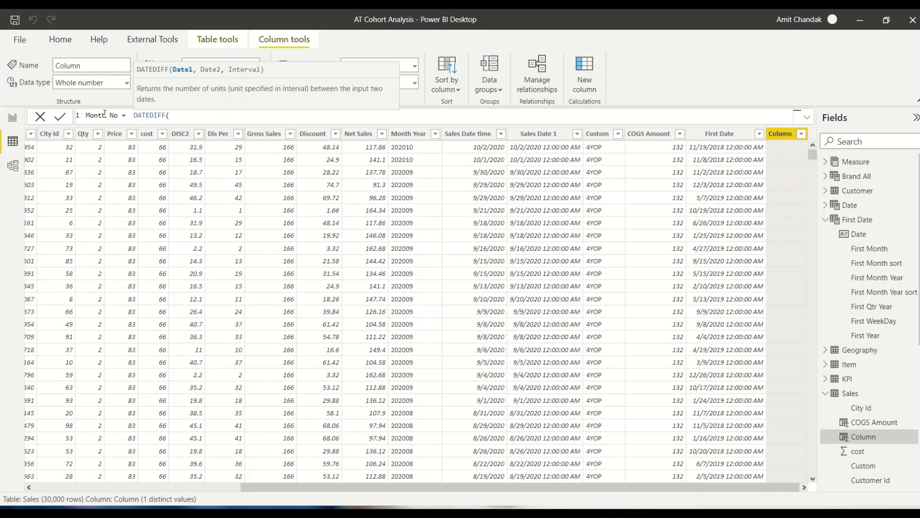
text([fi)
key(Tab)
text(, [sa)
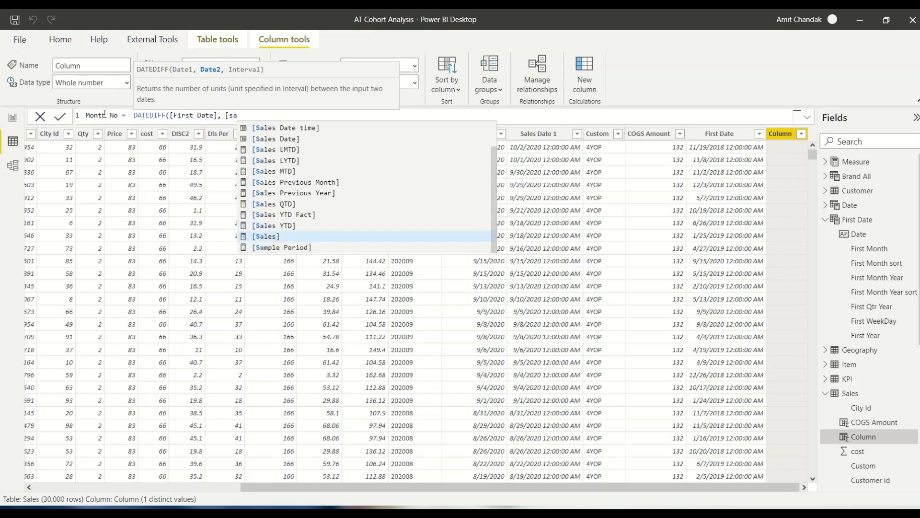
text(les s)
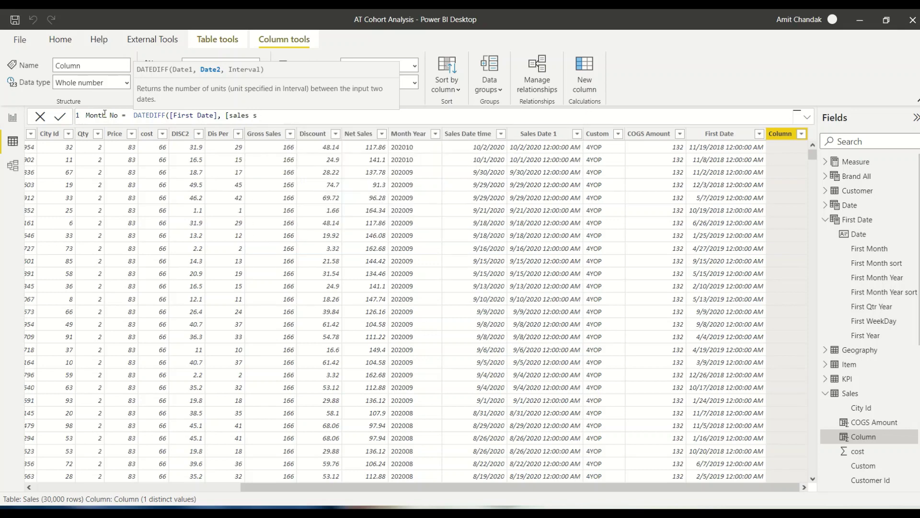
key(BackSpace)
text(da)
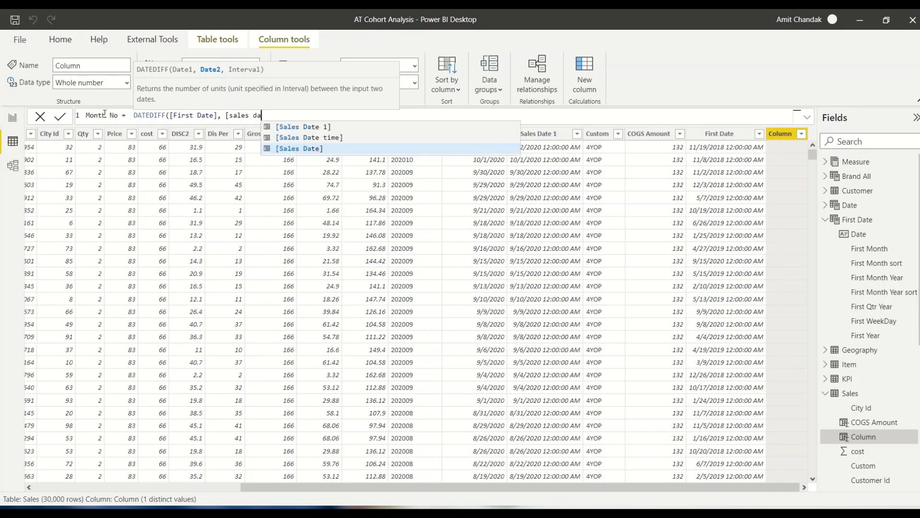
key(Tab)
text(, )
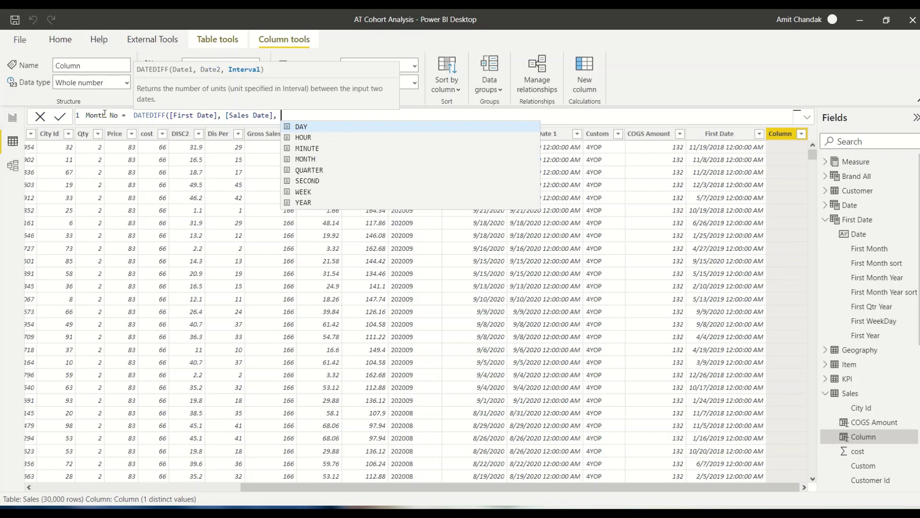
text(MONTH)
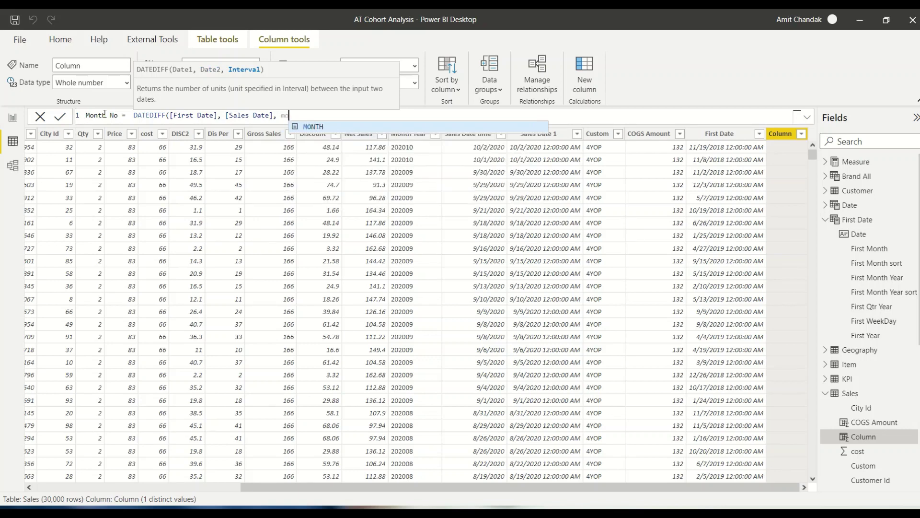
text())
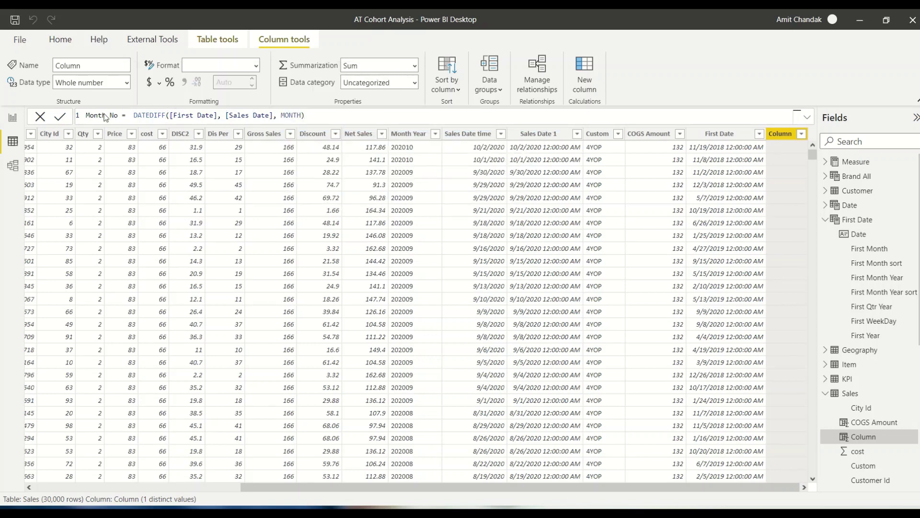
key(Return)
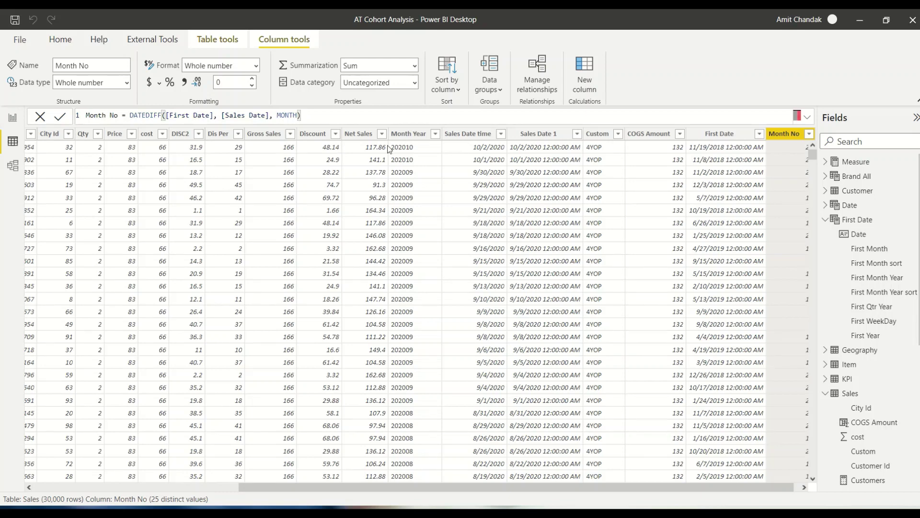
Examine the distinct values in the Month No column's filter list, leaving the column unfiltered
drag(478, 493, 560, 492)
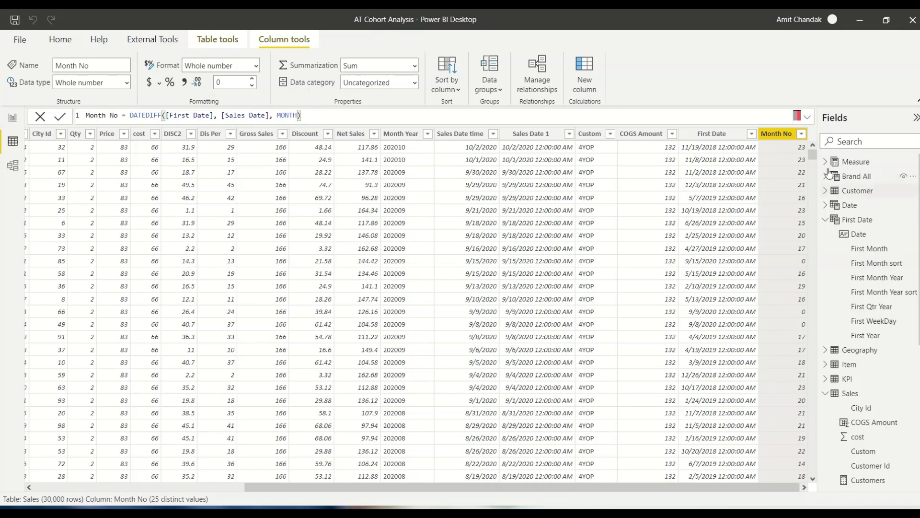
click(802, 134)
scroll(786, 316, down, 3)
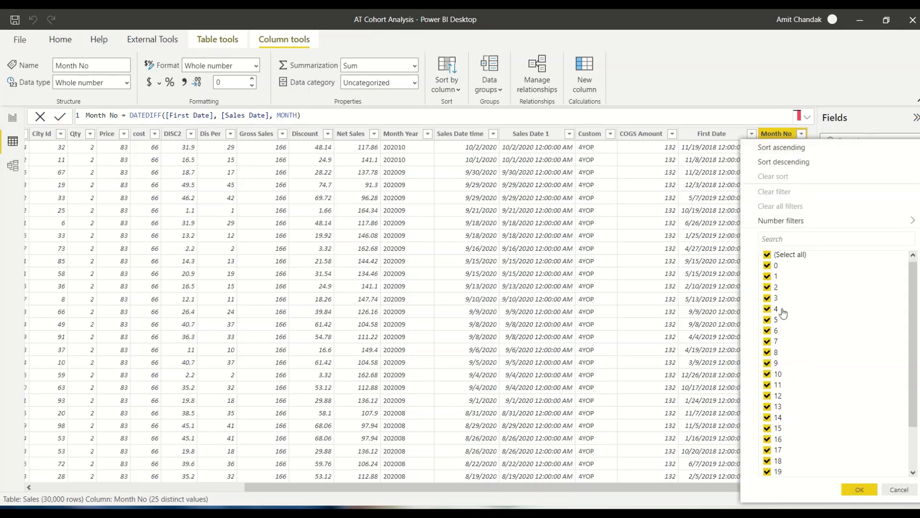
click(900, 489)
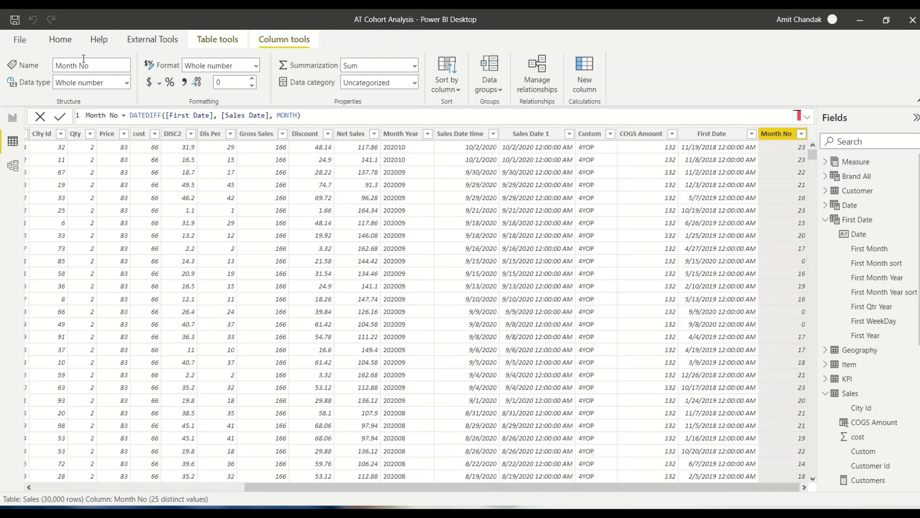
Create a calculated table named Month Dim with the formula GENERATESERIES(0,100,1)
click(68, 43)
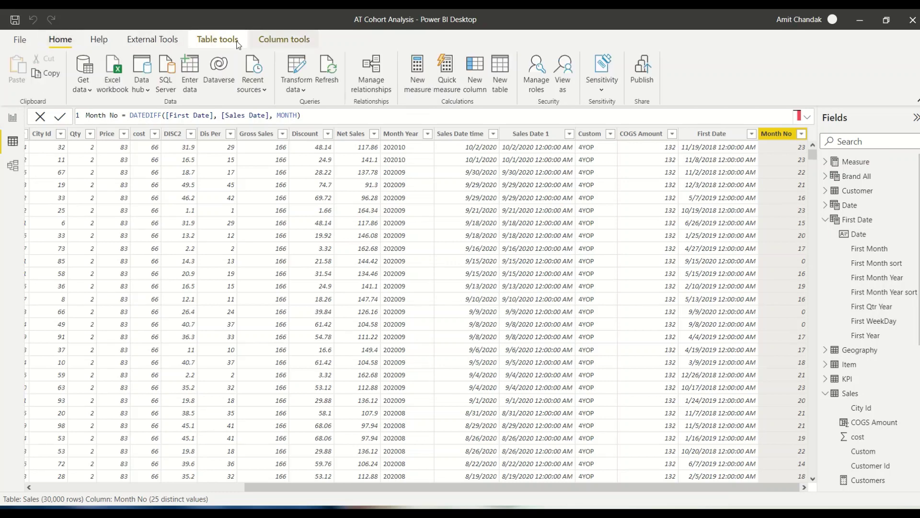
click(203, 39)
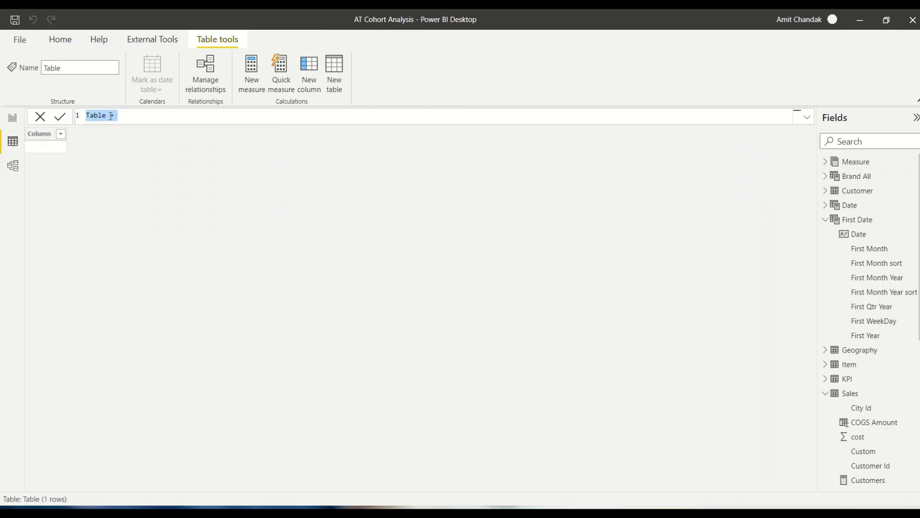
click(102, 115)
double_click(102, 115)
text(Month Dim)
key(Right)
key(Right)
key(Right)
text(gen)
key(Down)
key(Down)
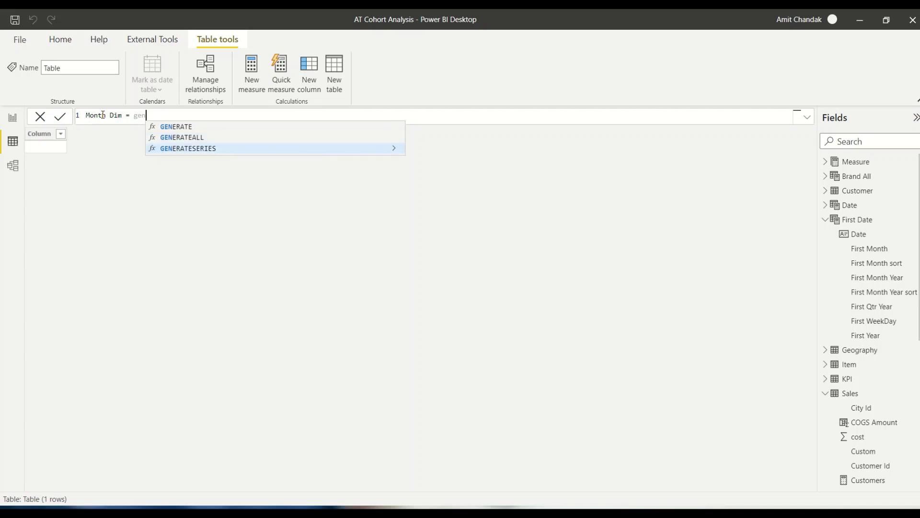
key(Tab)
text(0,)
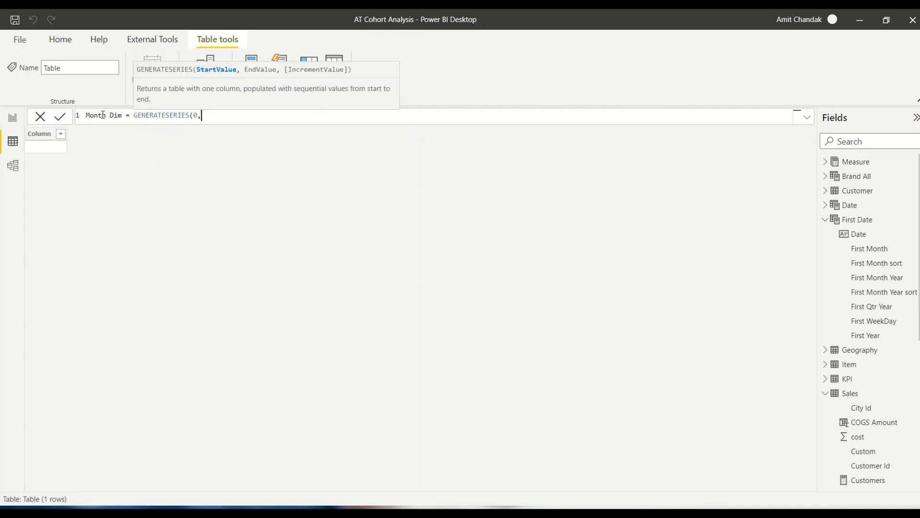
text(100,1))
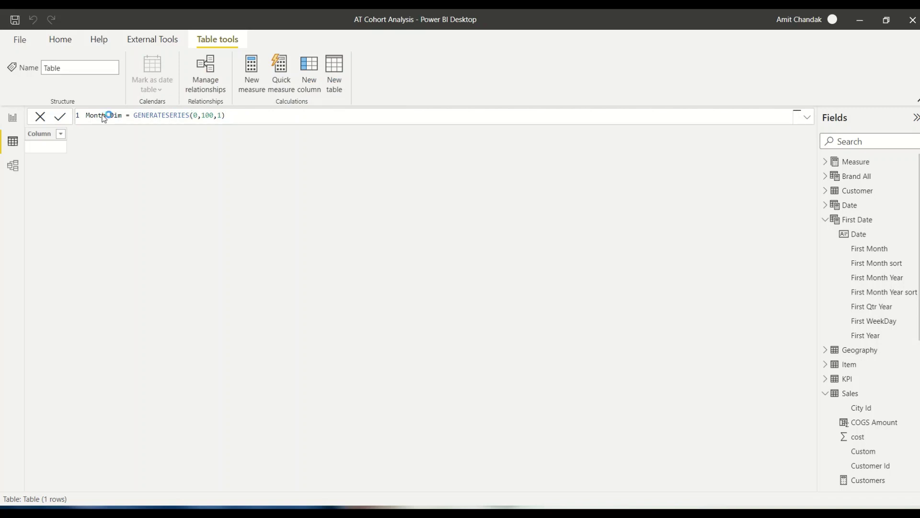
key(Return)
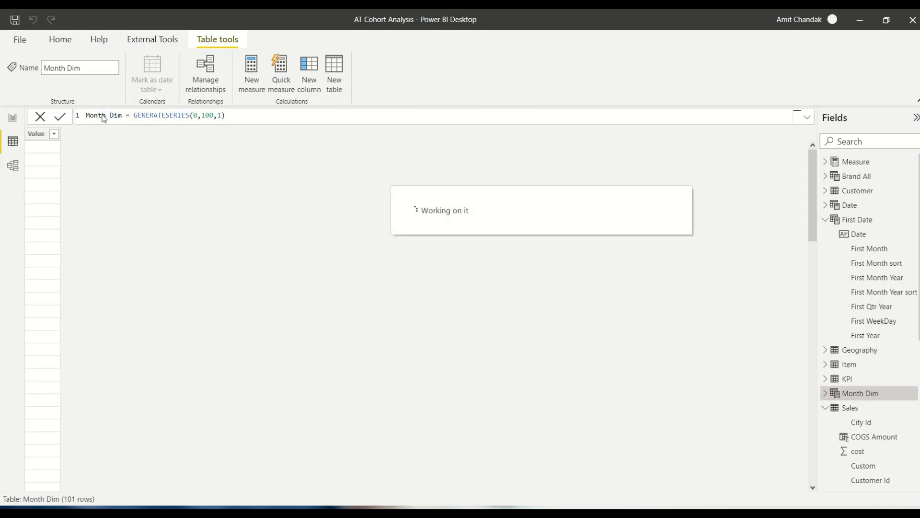
Wrap the Month Dim series in ADDCOLUMNS with a "Month No" column defined as "Month" & format([Value], "00")
click(131, 116)
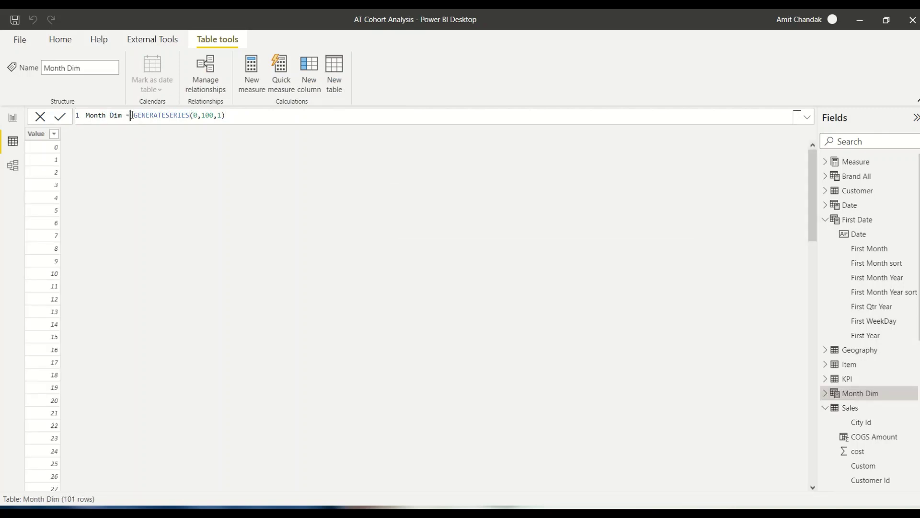
text(Add)
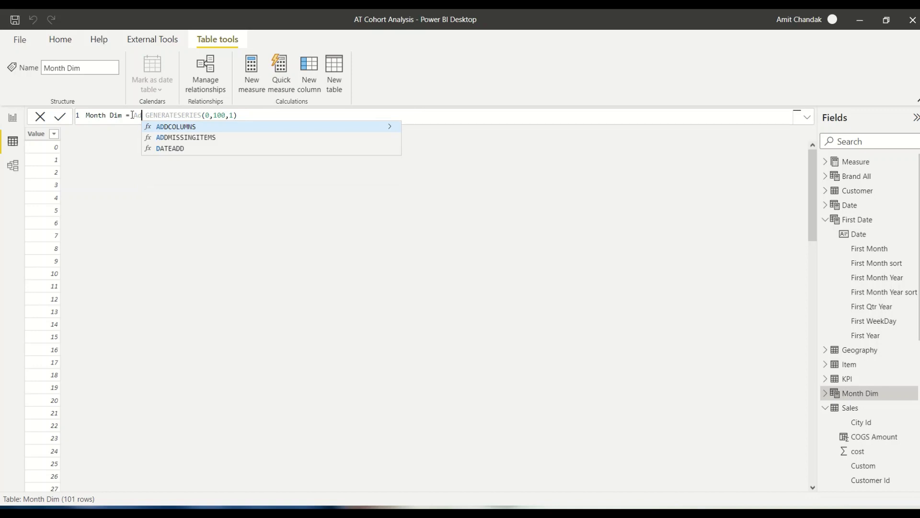
key(Escape)
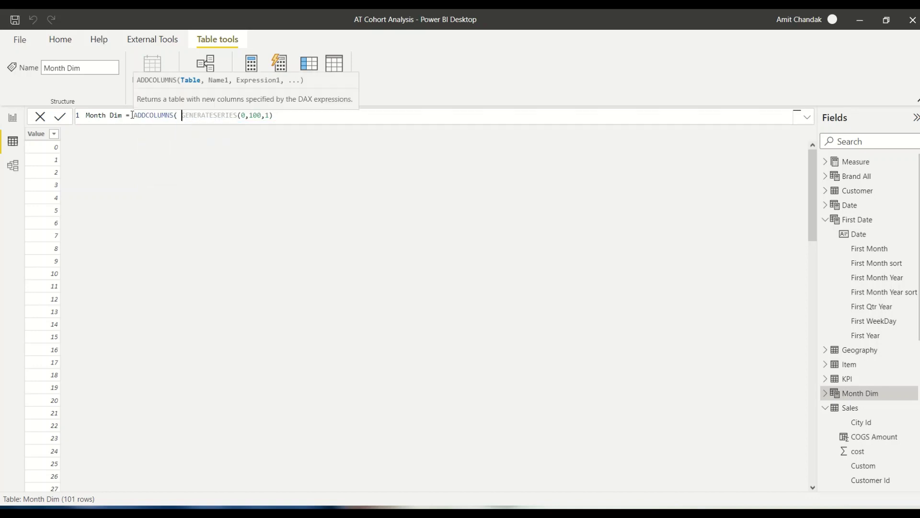
key(End)
text(,)
text("Month )
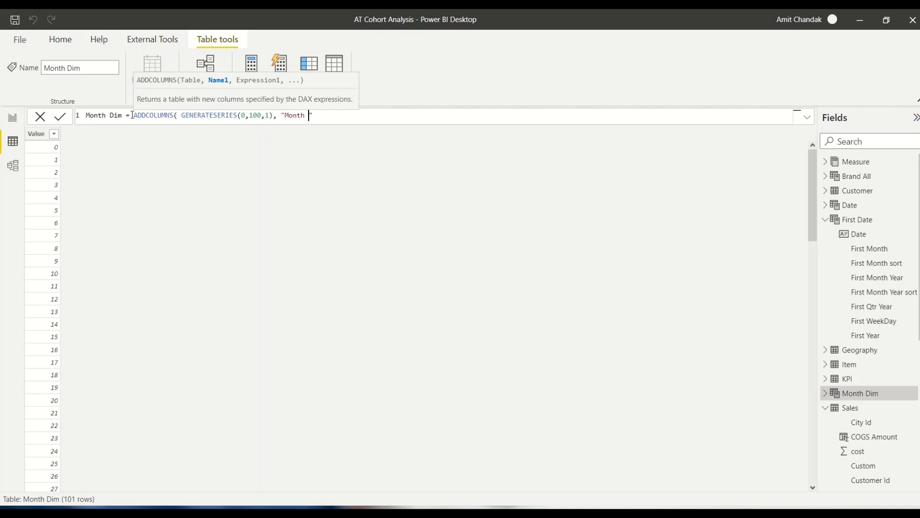
text(No",)
text( "")
text(Month)
text(" & f)
text(ormat()
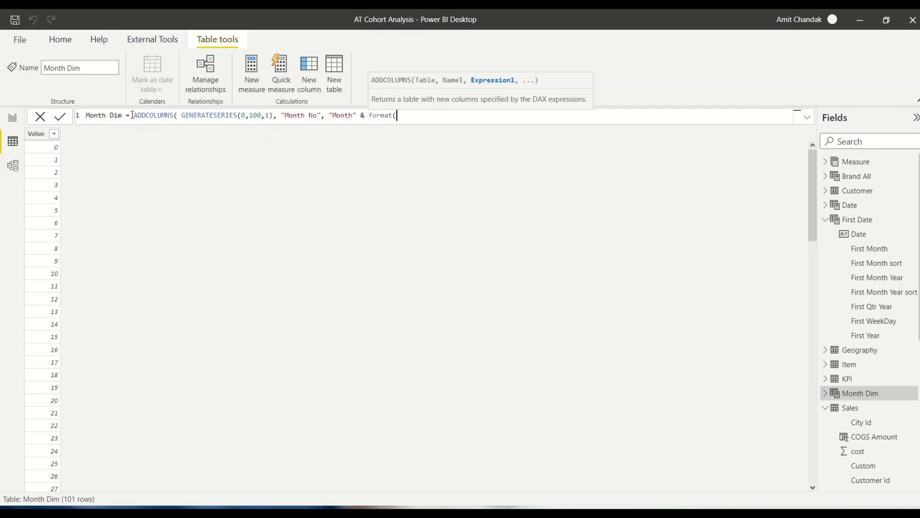
text([Value],)
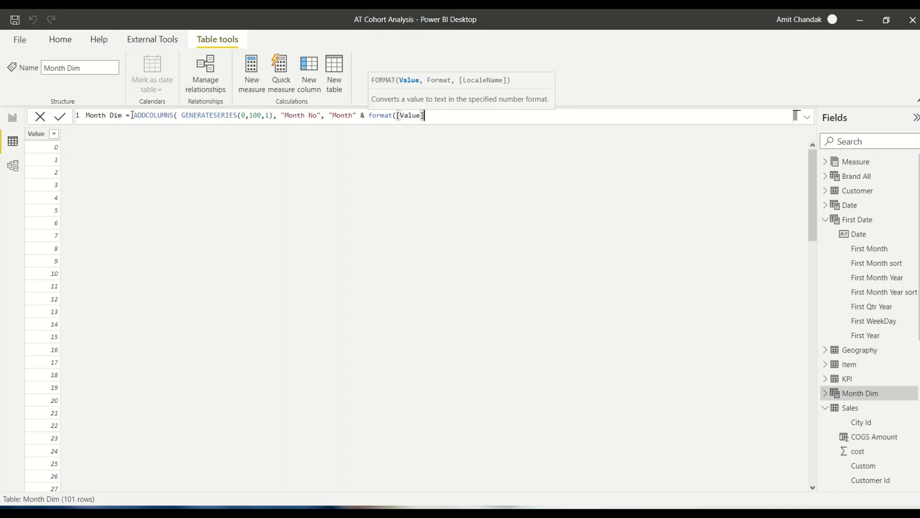
text( "00"))
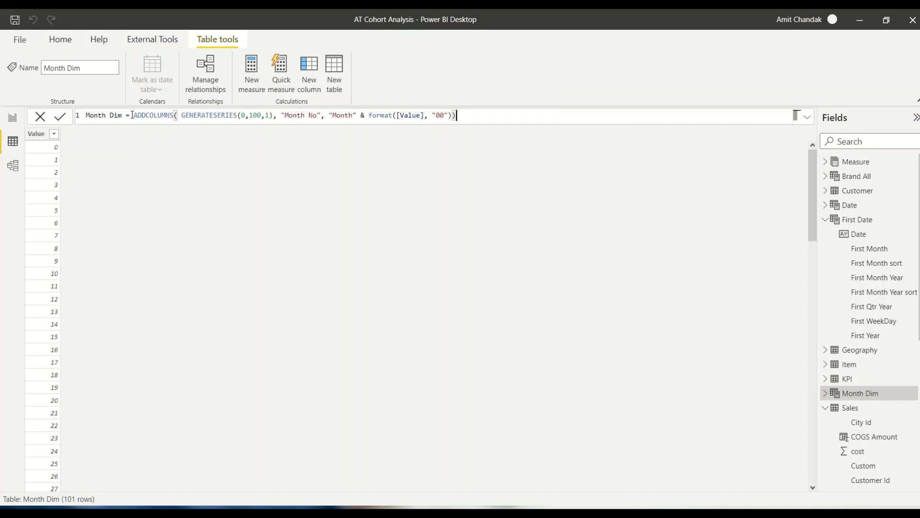
text())
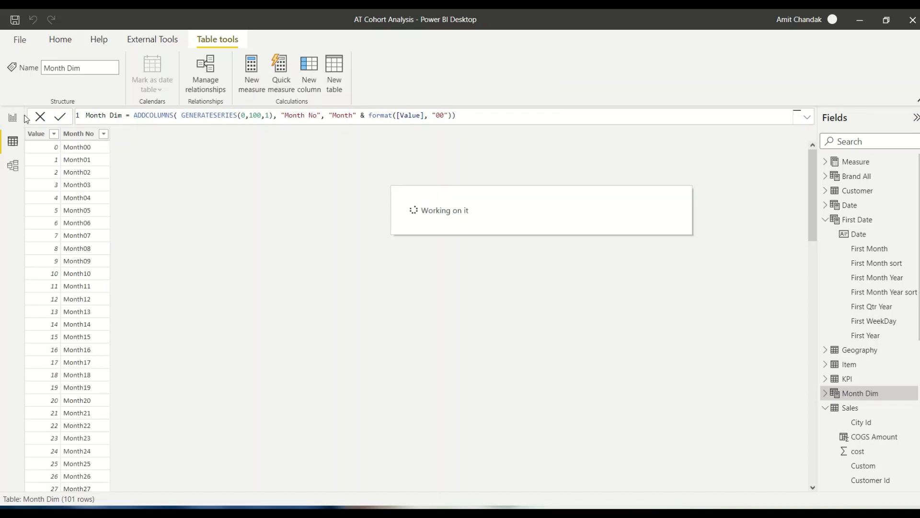
Add a space after Month in the text prefix of Month Dim's Month No column and check its labels
click(355, 115)
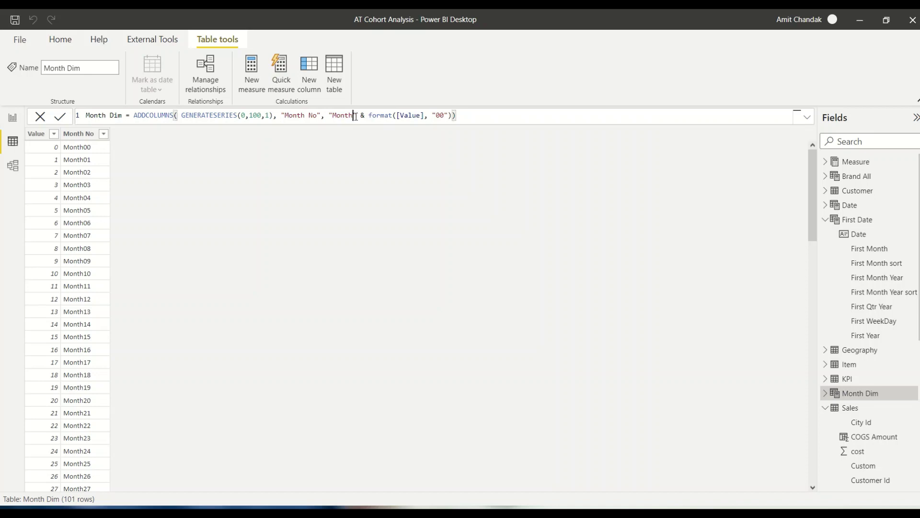
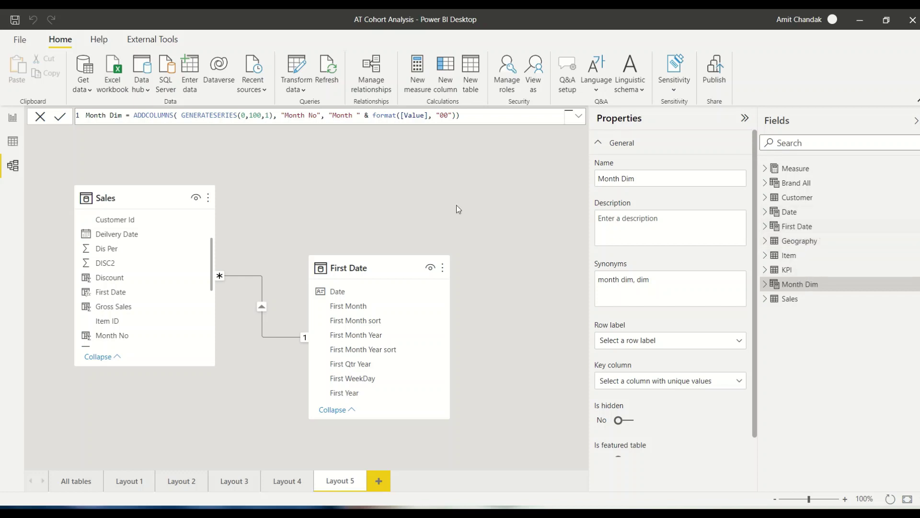
click(12, 142)
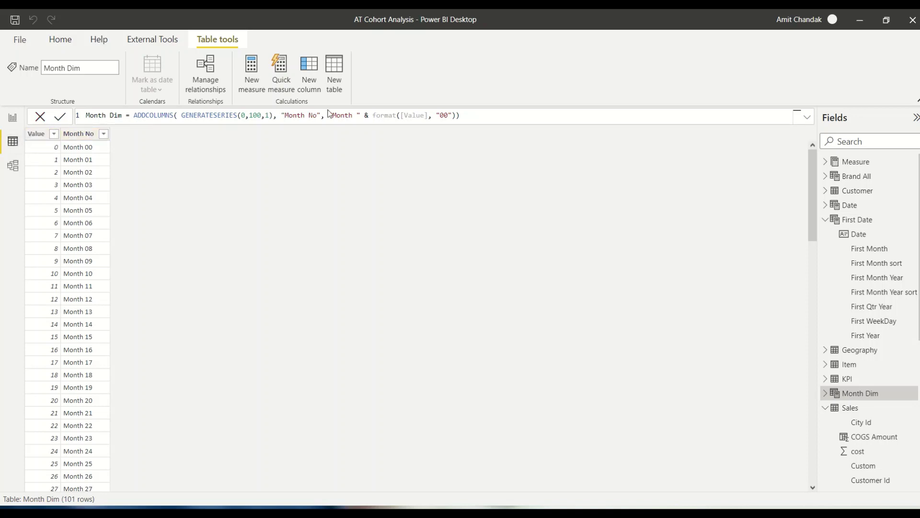
click(12, 165)
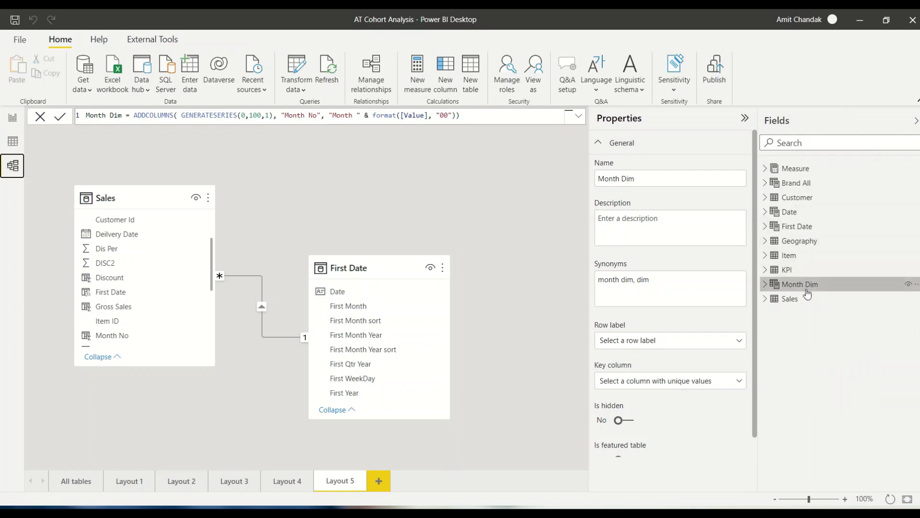
Relate Month No in Sales to Month No in Month Dim on the Layout 5 model diagram, and return to the report
drag(808, 288, 482, 185)
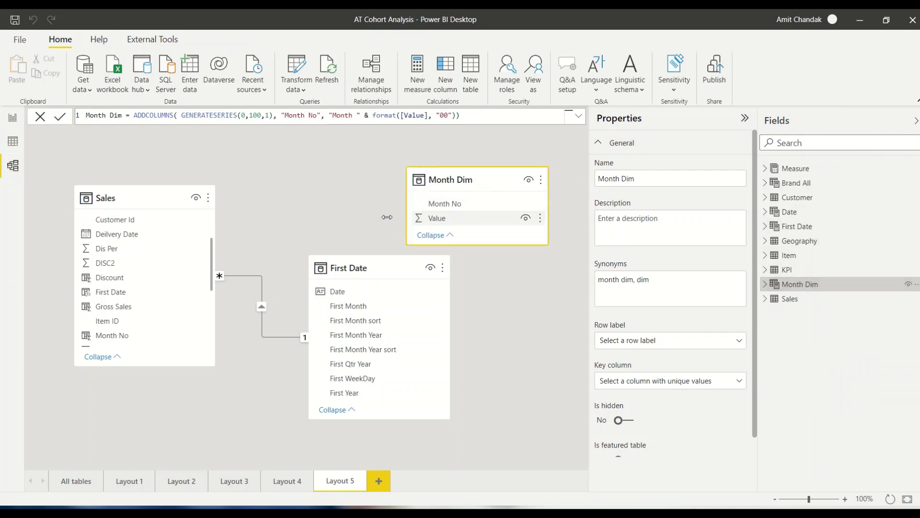
scroll(153, 269, down, 4)
scroll(151, 290, down, 2)
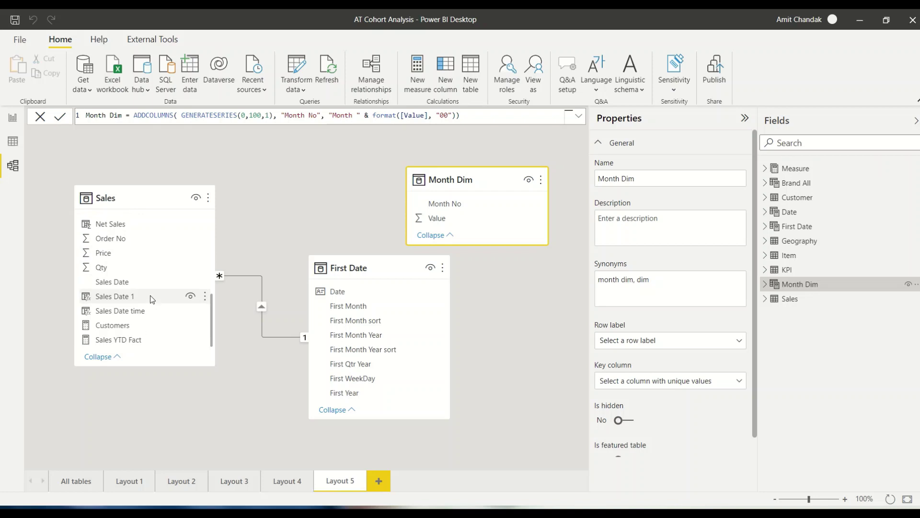
scroll(145, 288, up, 3)
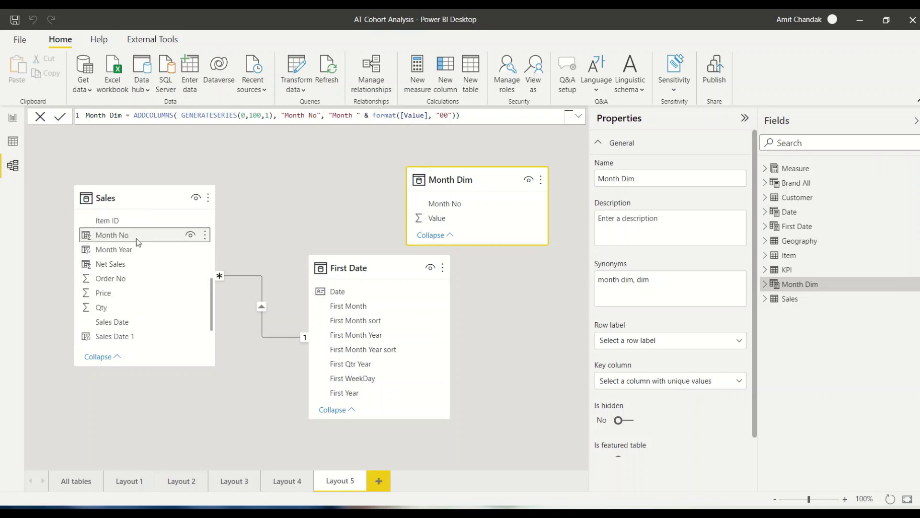
drag(136, 235, 442, 206)
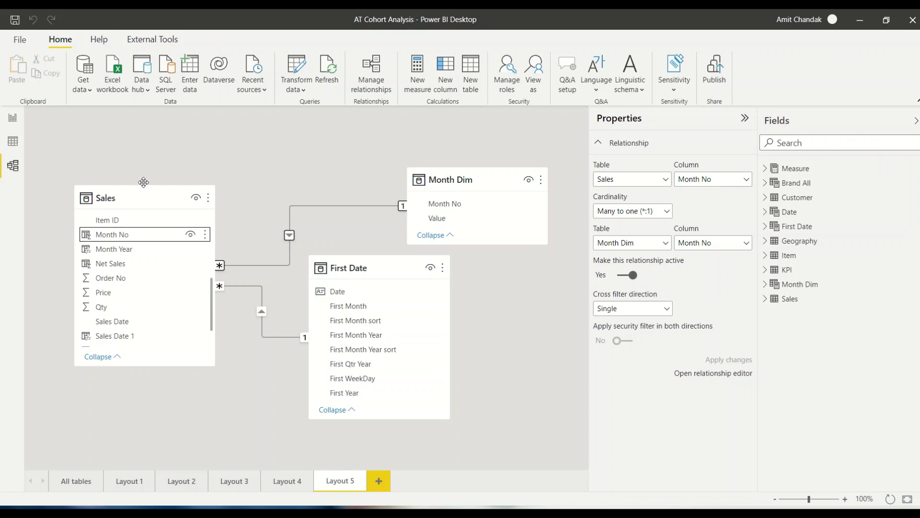
click(13, 117)
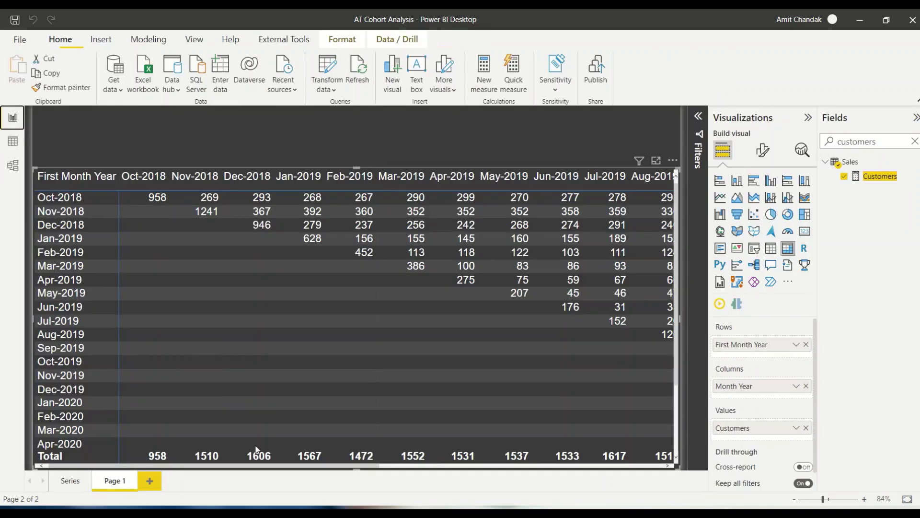
Rename the report page Page 1 as Co 1
double_click(113, 480)
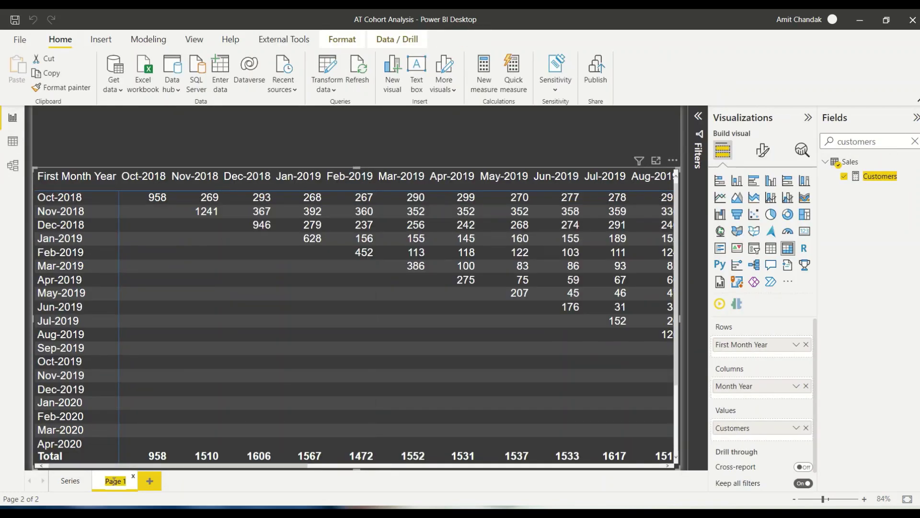
text(Co)
key(Return)
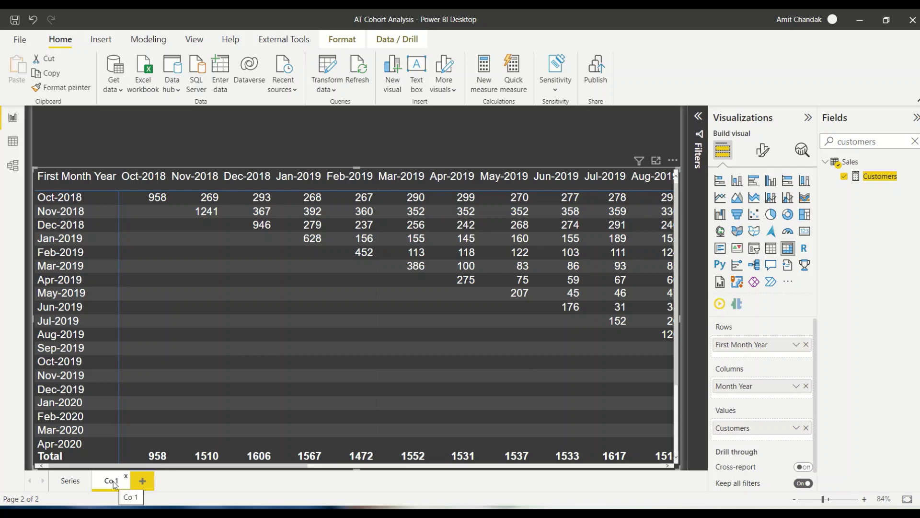
Duplicate the Co 1 page and rename the copy as Co2
right_click(120, 482)
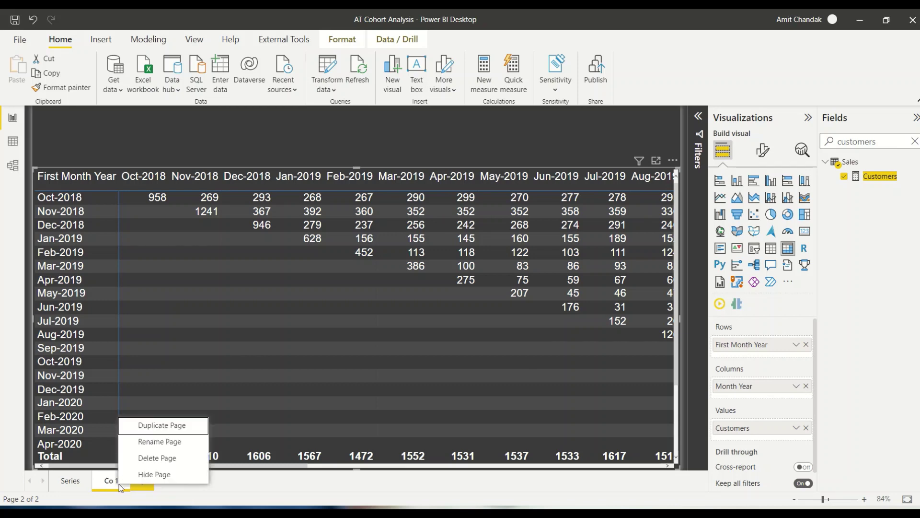
click(165, 427)
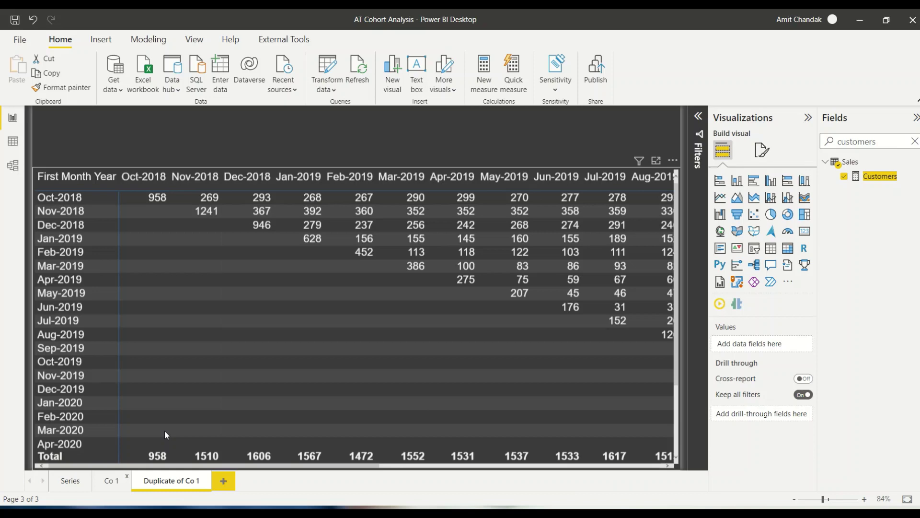
double_click(172, 481)
text(Co2)
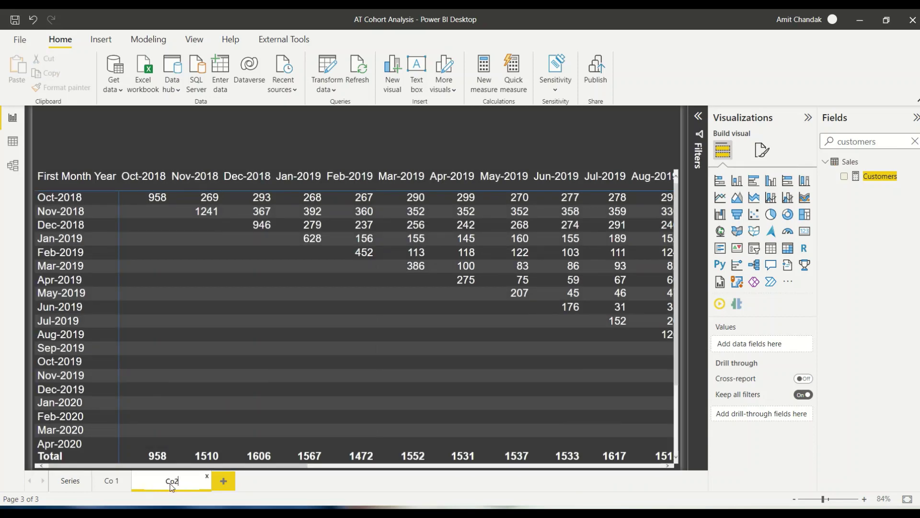
key(Return)
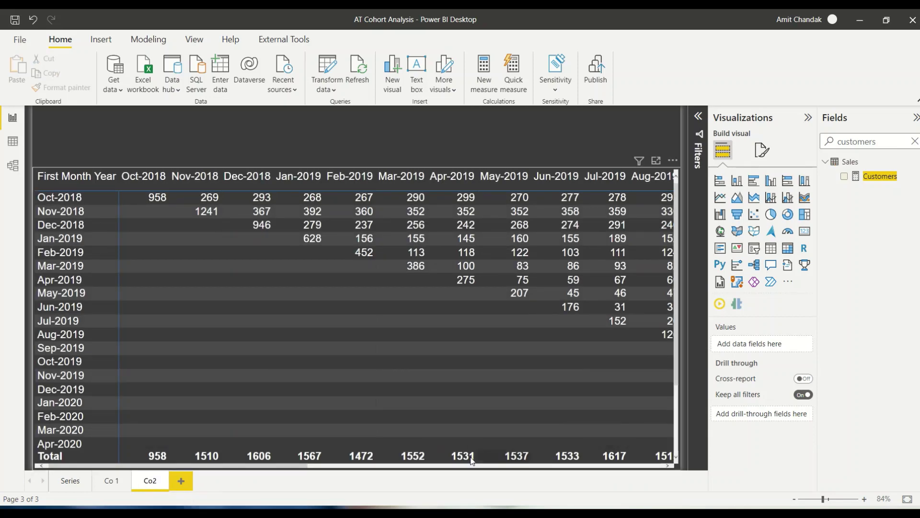
Replace Month Year in the Co2 matrix columns with Month No from the Month Dim table
click(677, 430)
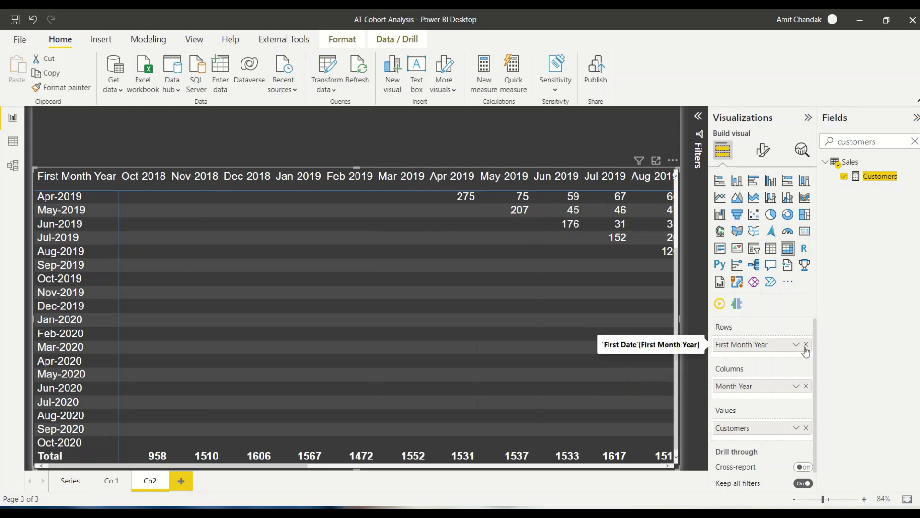
click(806, 386)
double_click(858, 141)
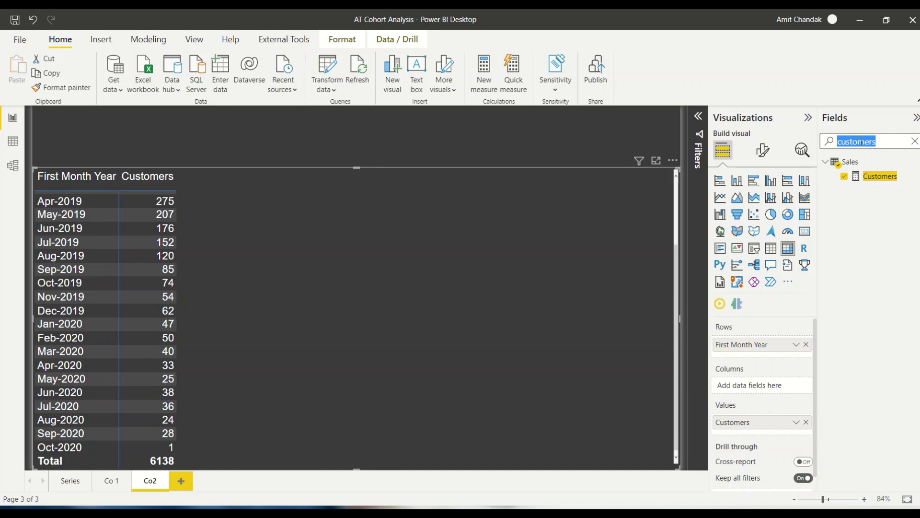
key(BackSpace)
text(mo)
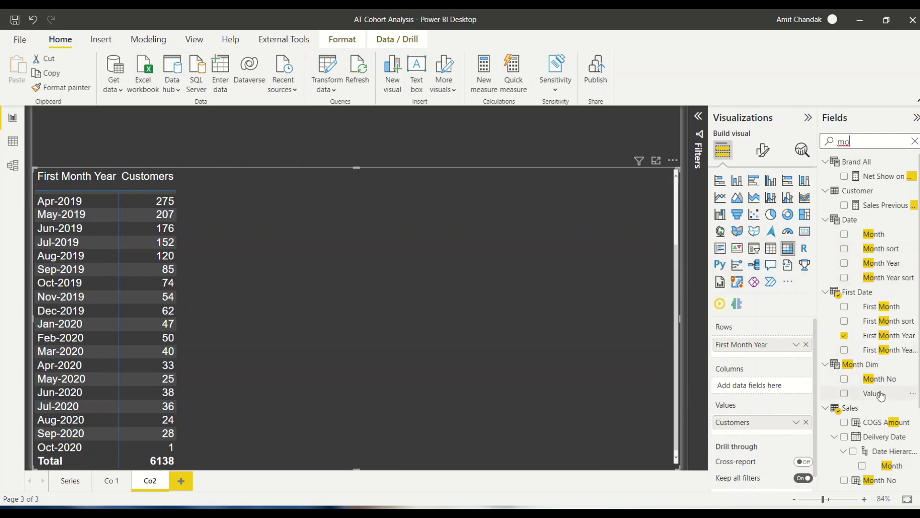
drag(880, 382, 777, 391)
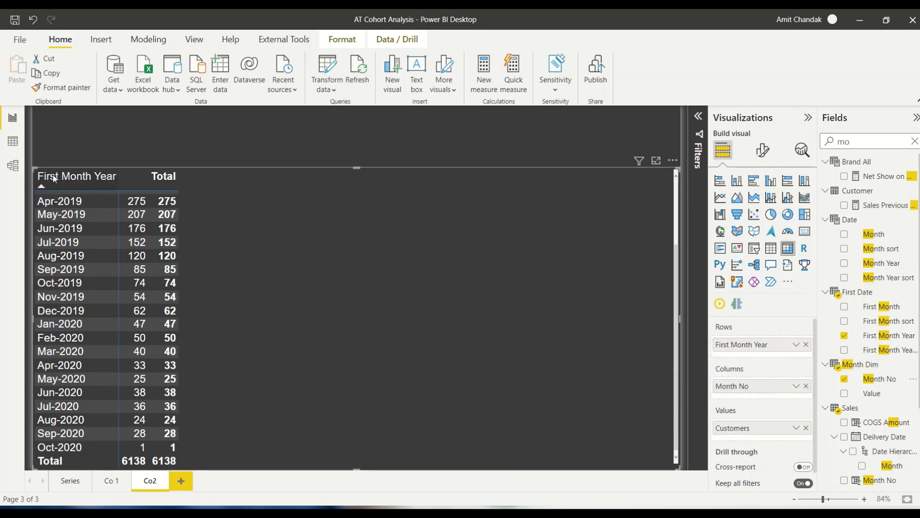
Change the Sales–Month Dim relationship to match Sales Month No with Month Dim Value, and return to the matrix's first rows in the report
click(21, 166)
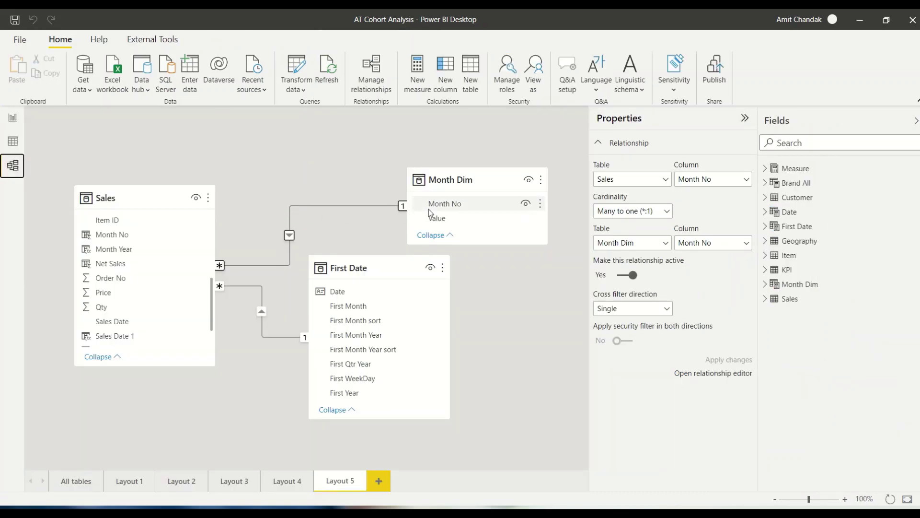
click(391, 207)
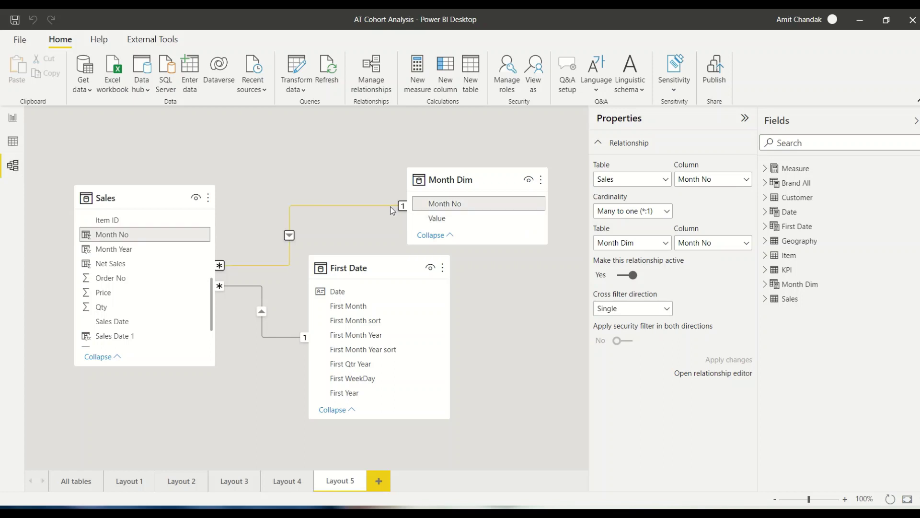
double_click(390, 206)
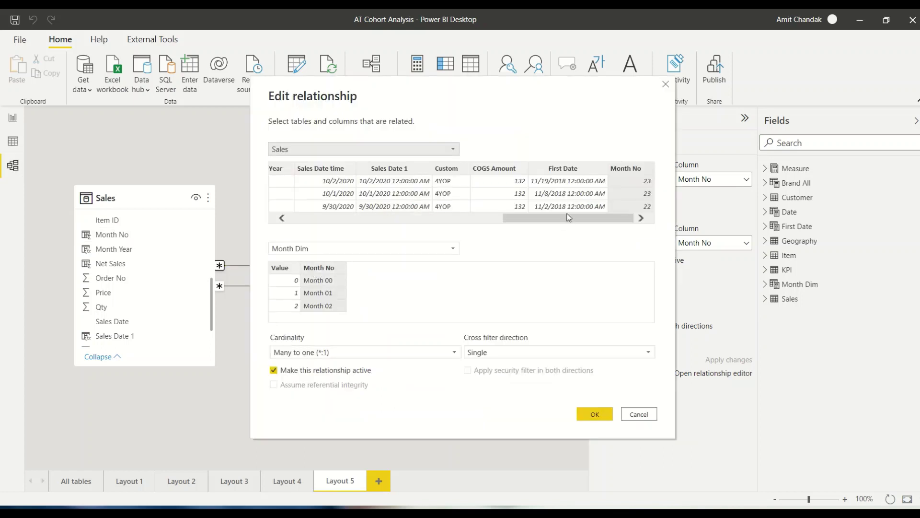
click(279, 268)
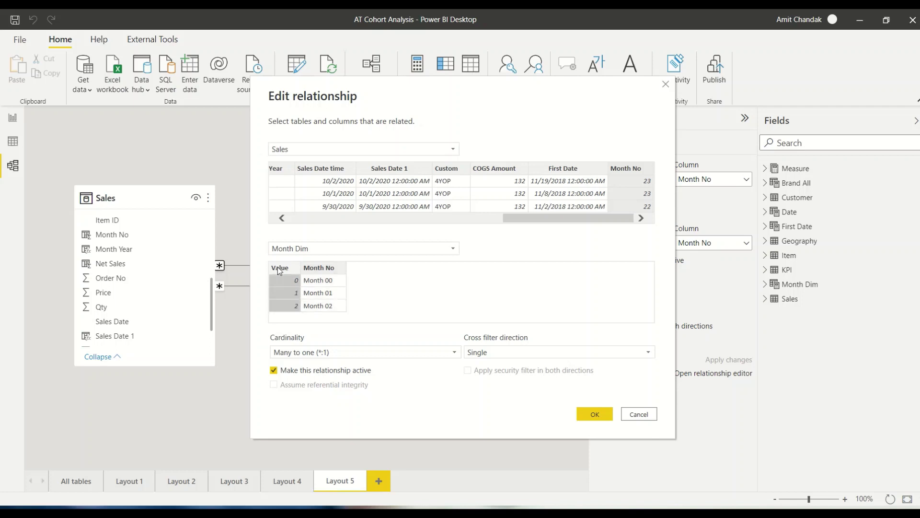
click(588, 413)
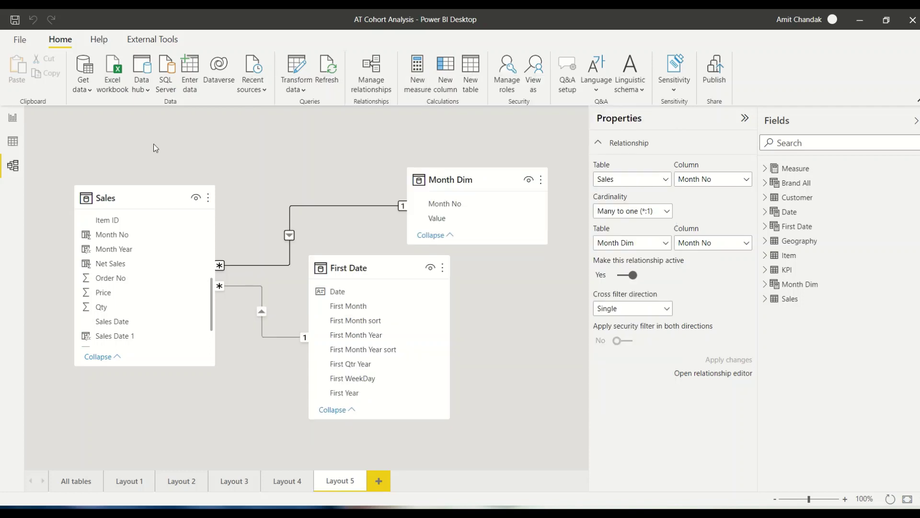
click(12, 118)
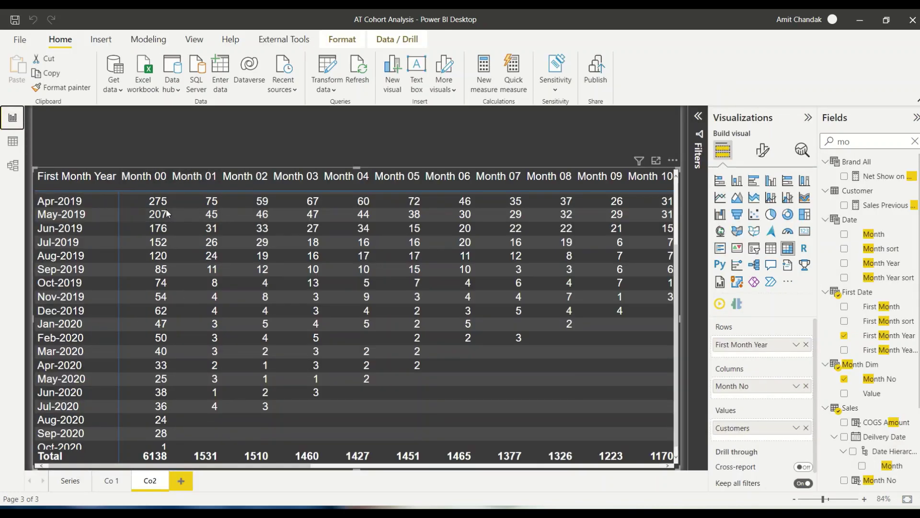
scroll(153, 211, up, 3)
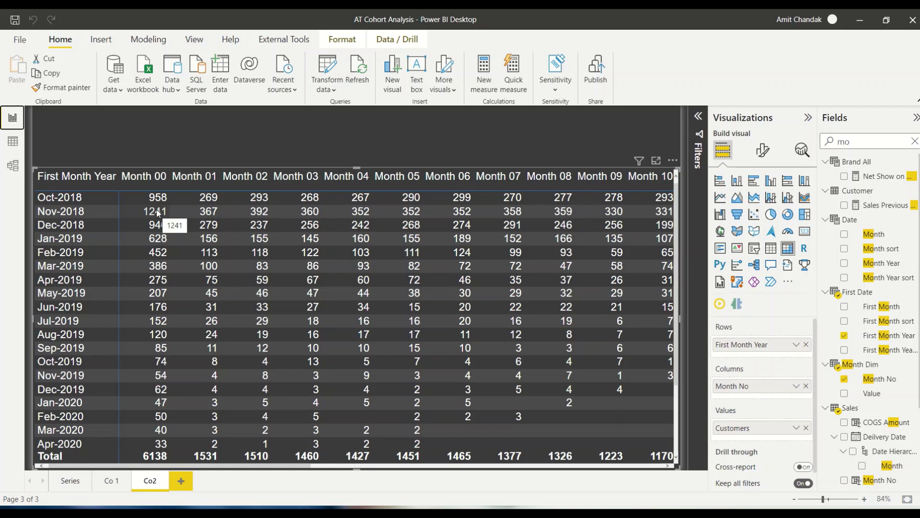
Wrap Month Dim's Month No label expression in if([Value] =0, "Current", "Month " & format([Value], "00"))
click(868, 294)
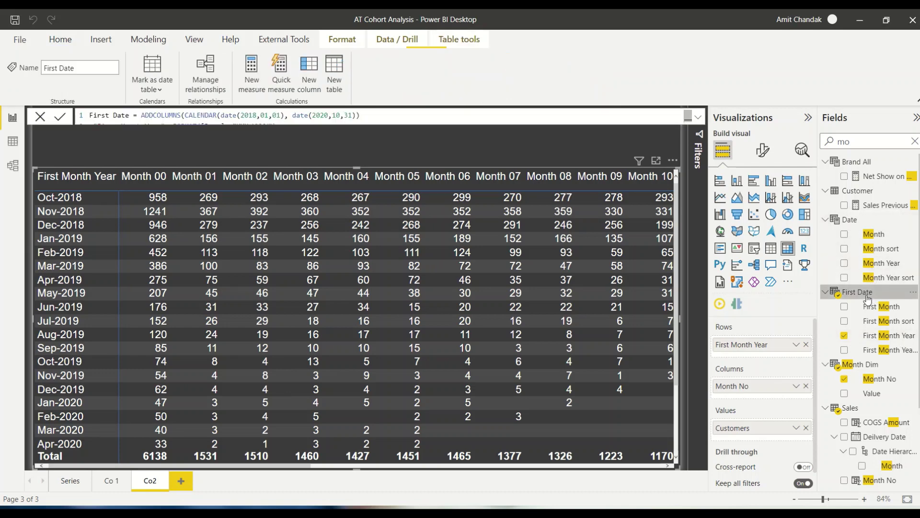
click(869, 365)
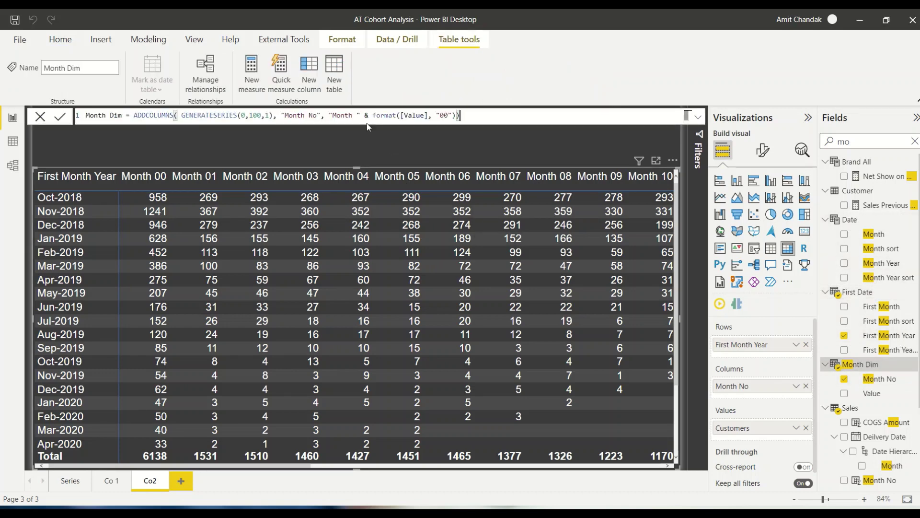
click(329, 115)
text(if( )
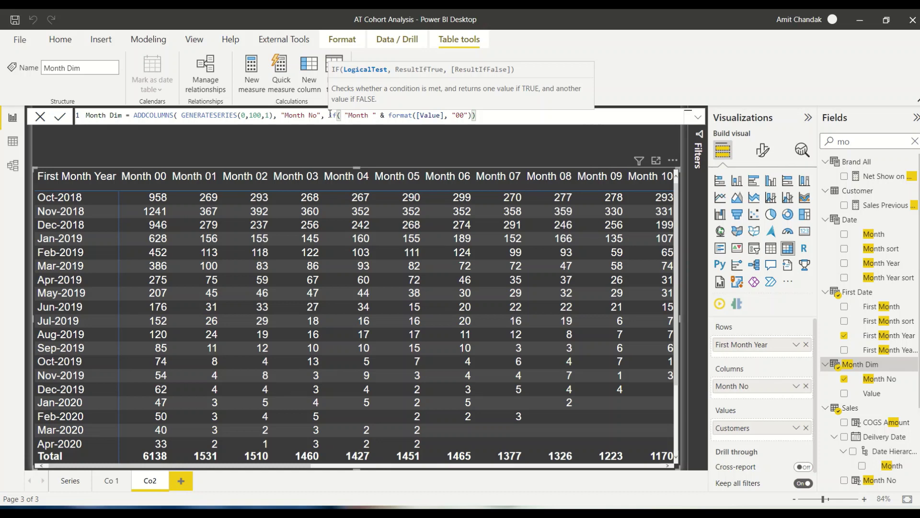
text([)
key(Escape)
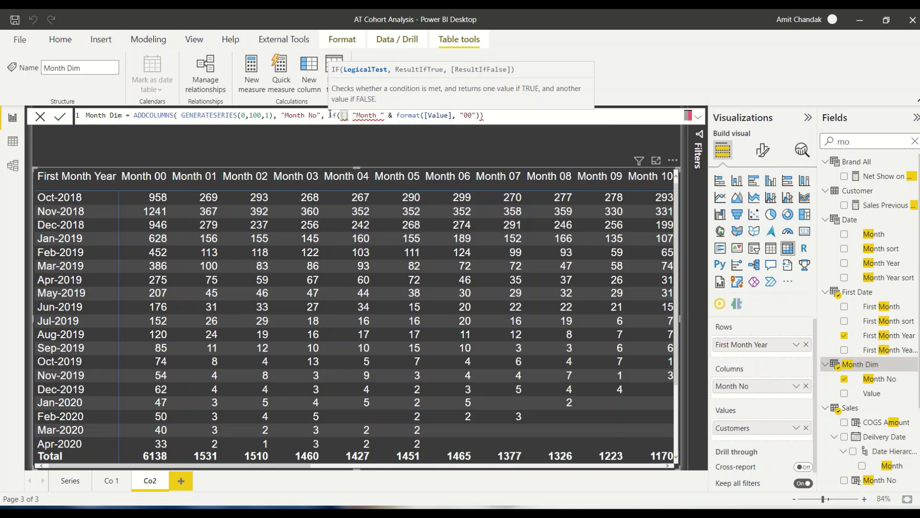
text(Value])
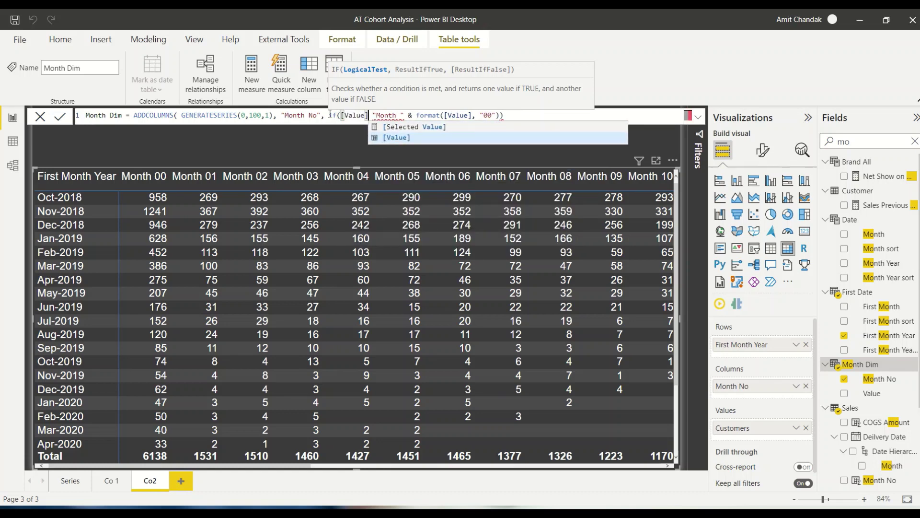
text( =)
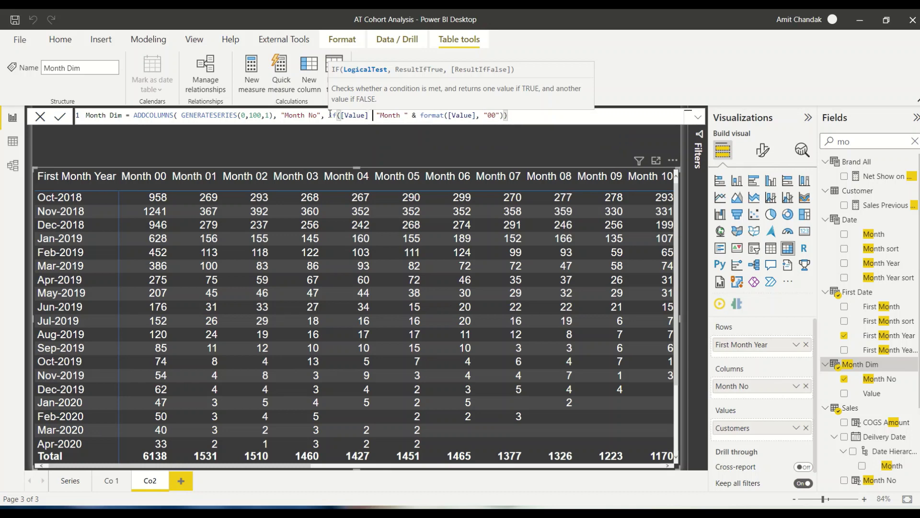
text(0, ")
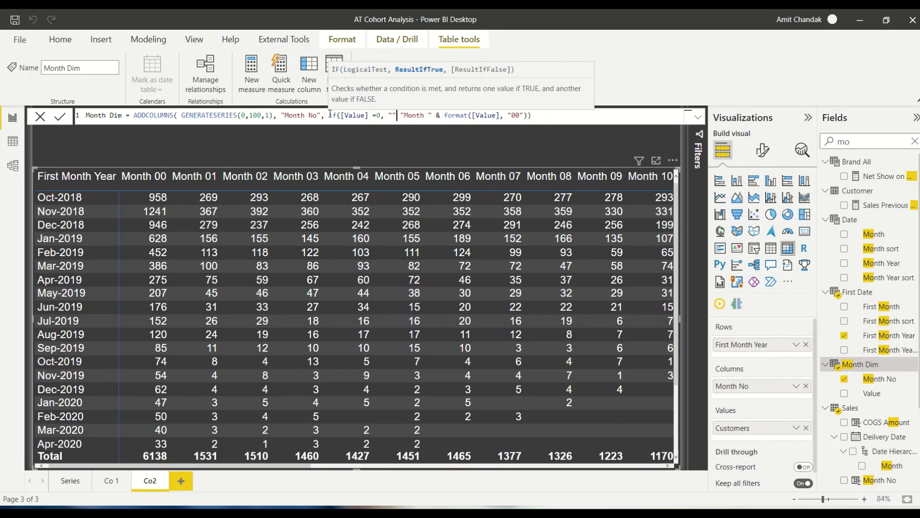
text(Current")
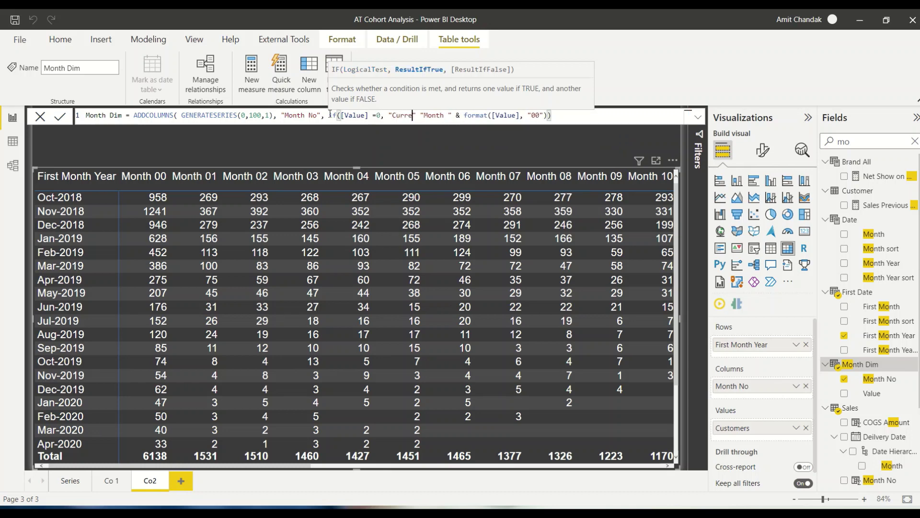
text(,)
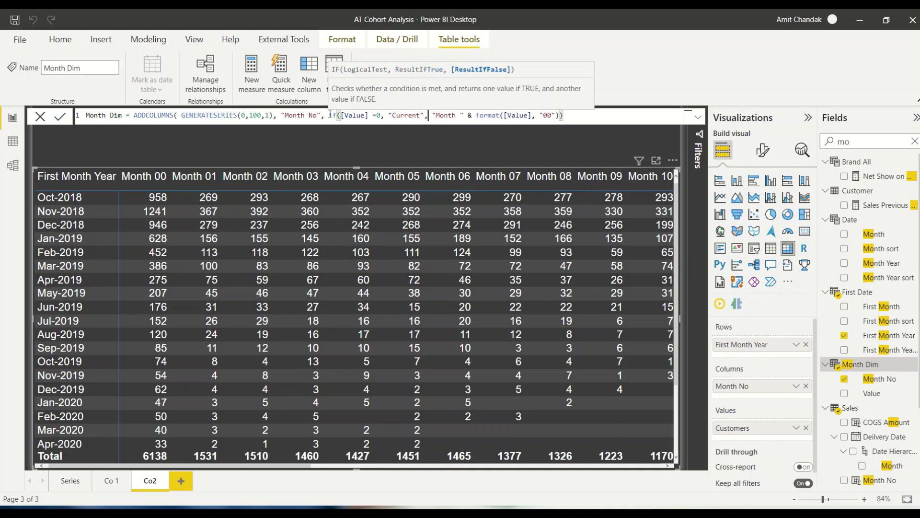
click(591, 121)
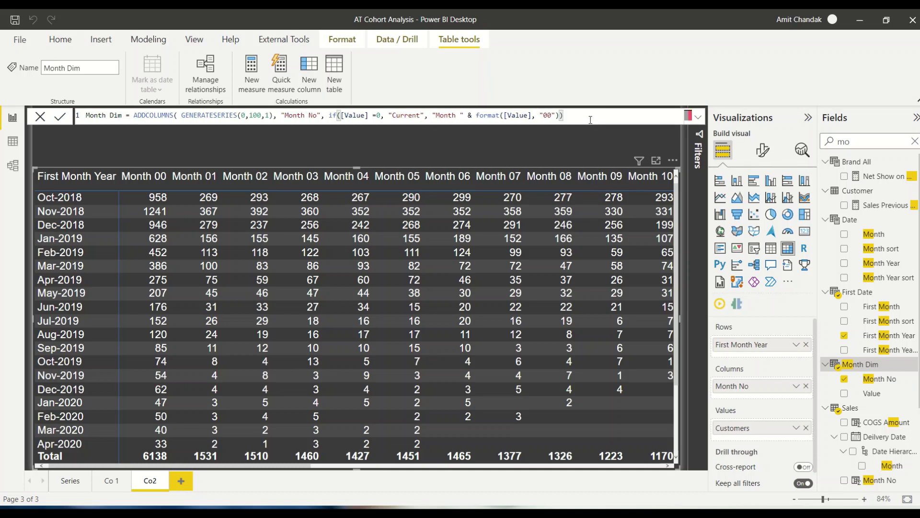
text())
key(Return)
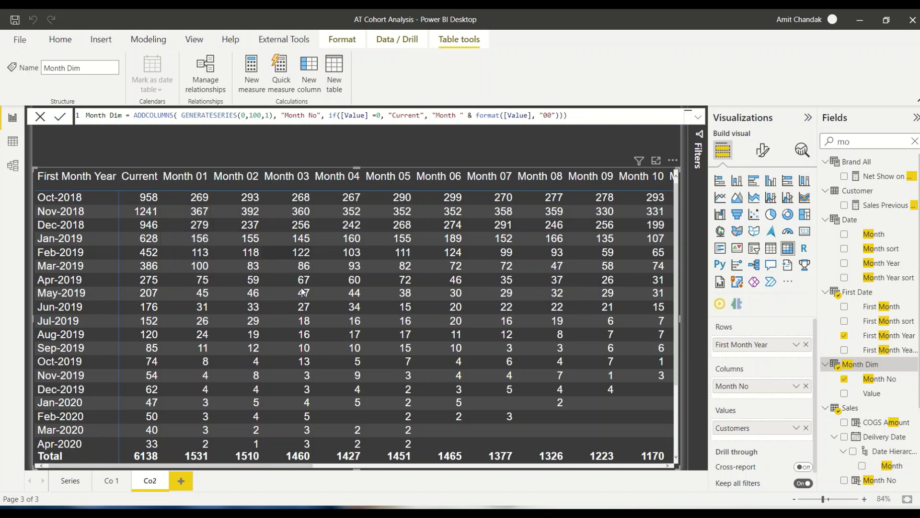
Review the cohort matrix across its month columns and duplicate the Co2 page
drag(266, 468, 199, 458)
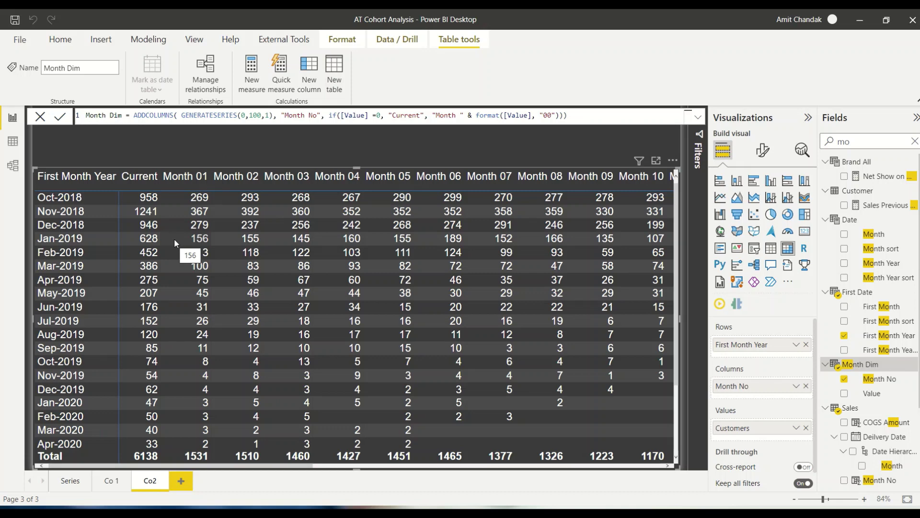
right_click(145, 485)
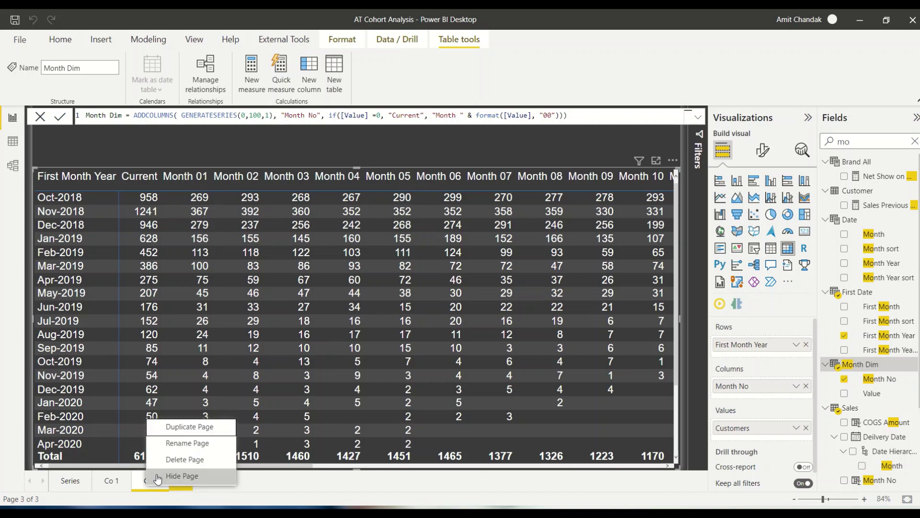
click(173, 427)
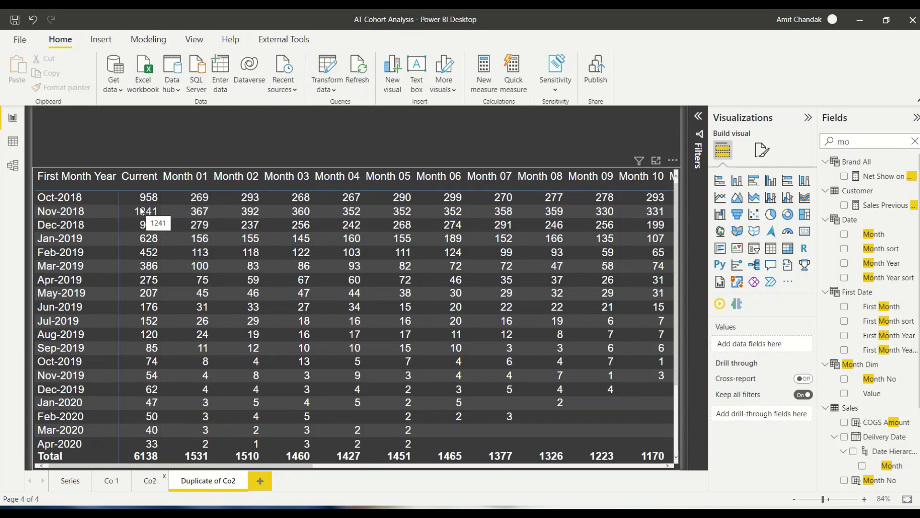
Create a new measure named "% of 1st month" and start its formula on a new line
click(484, 72)
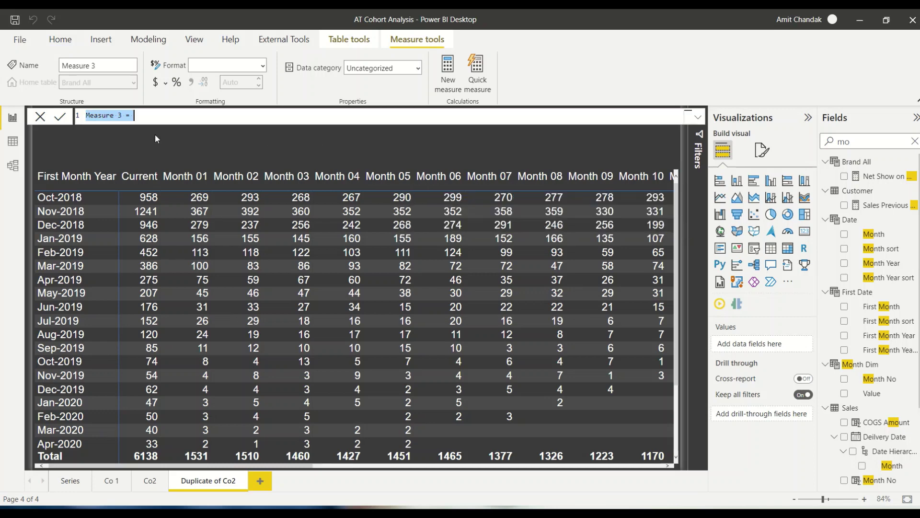
click(123, 116)
drag(123, 115, 27, 117)
text(% of )
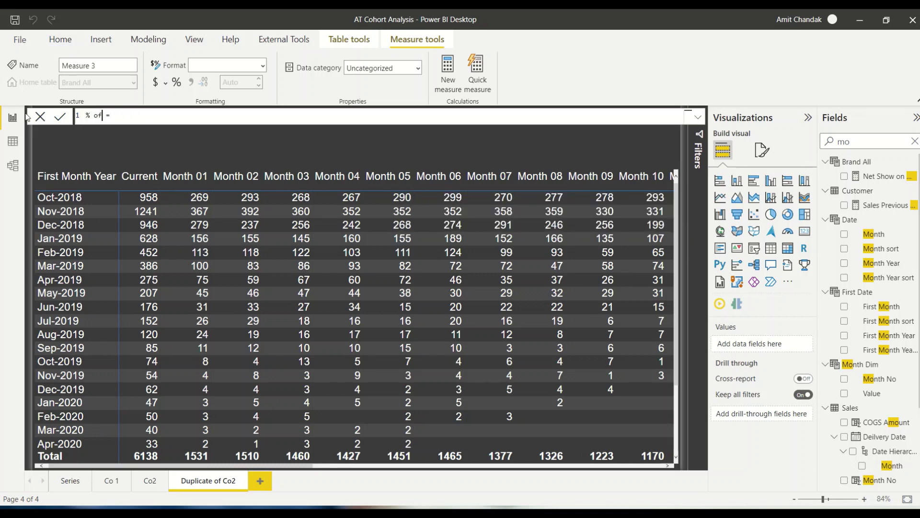
text(1st month)
key(shift+Return)
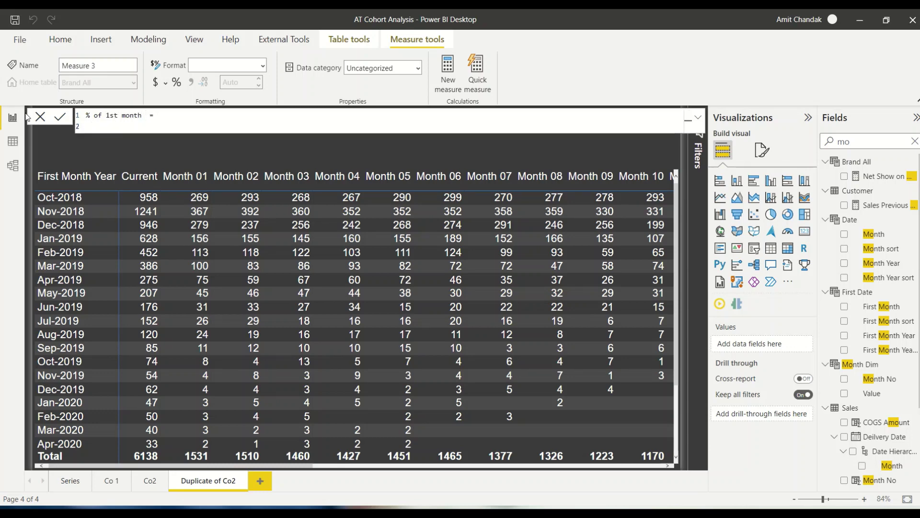
Declare a variable _first_month in the measure as a CALCULATE over the [Customers] measure
text(var _first_month= CALCULATE()
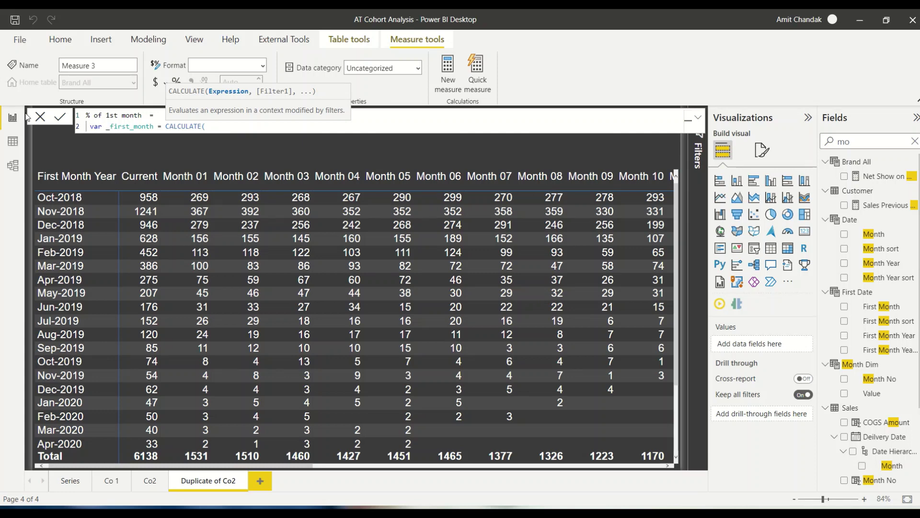
text(cus)
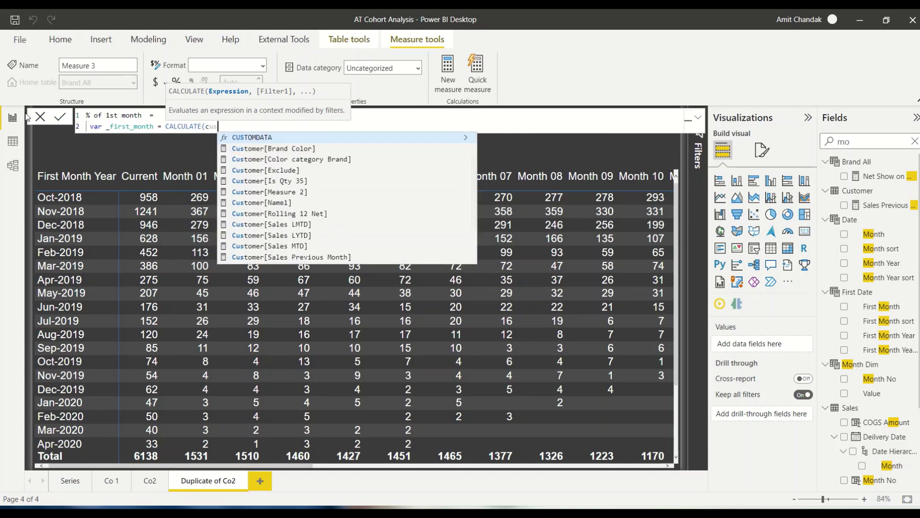
text(tomer)
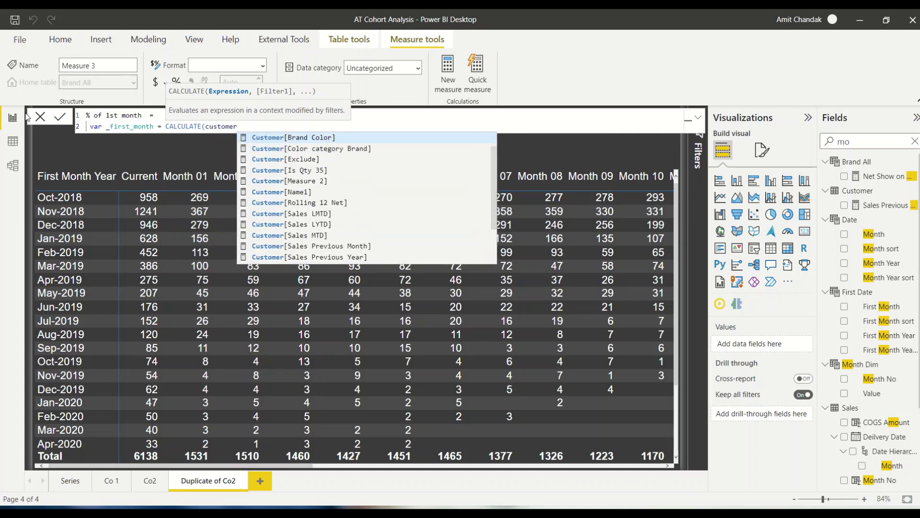
text(s)
key(Tab)
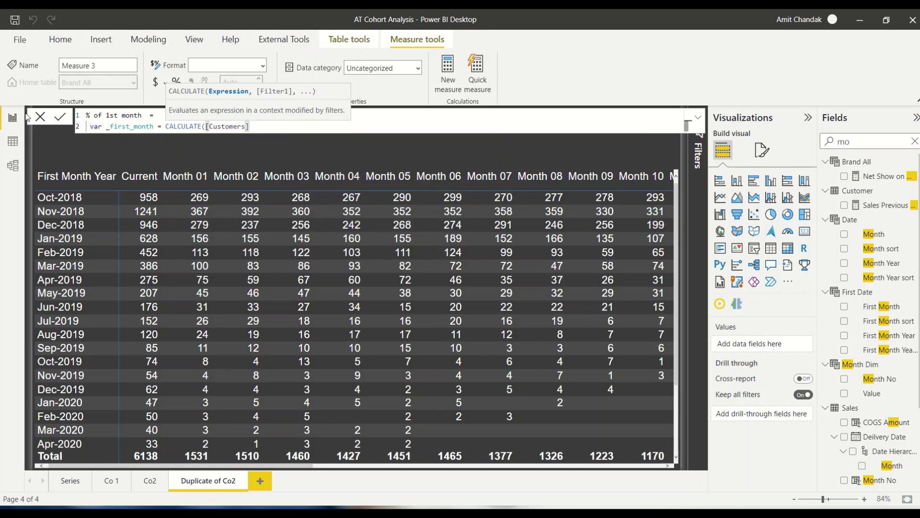
text(, )
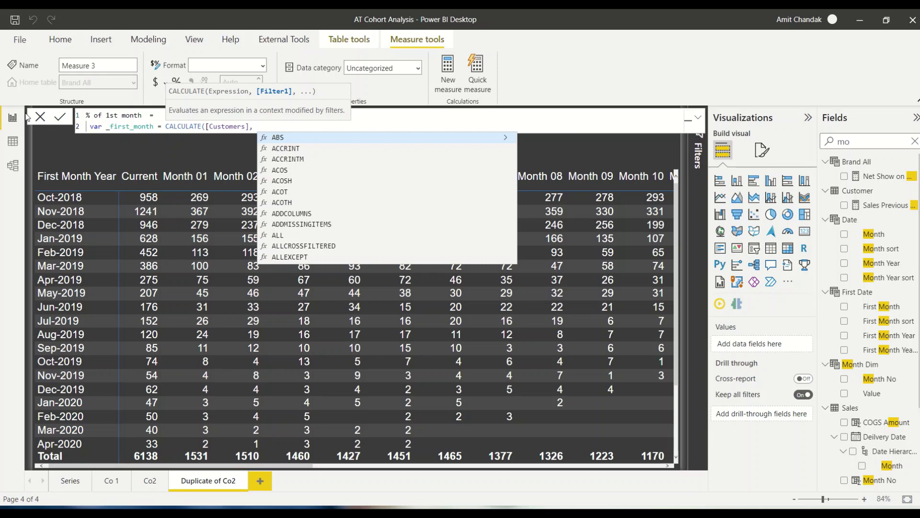
text(firs)
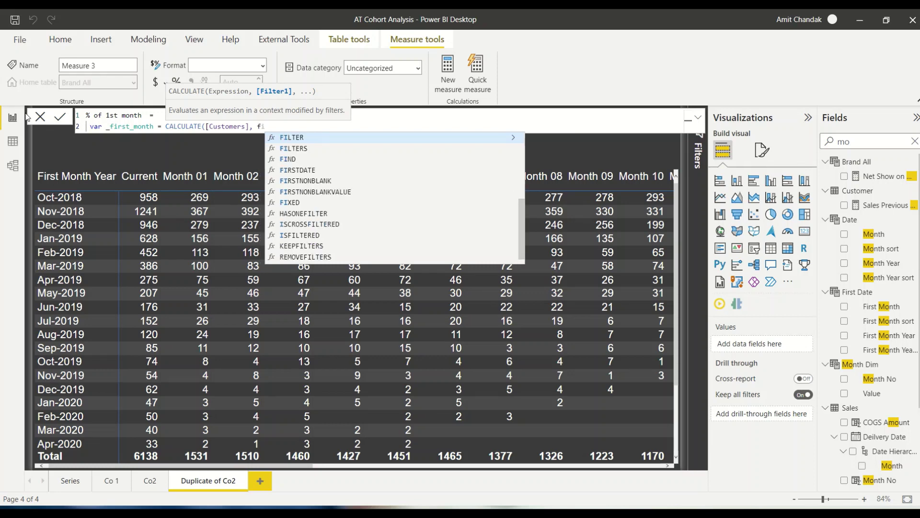
text(t)
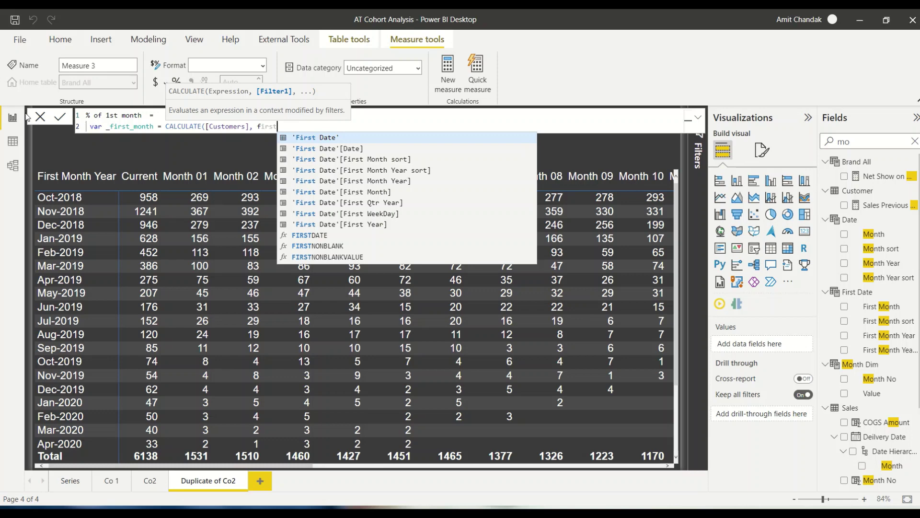
key(BackSpace)
key(BackSpace)
key(BackSpace)
key(BackSpace)
key(BackSpace)
Complete the _first_month CALCULATE with the filter 'Month Dim'[Value] =0
text(m)
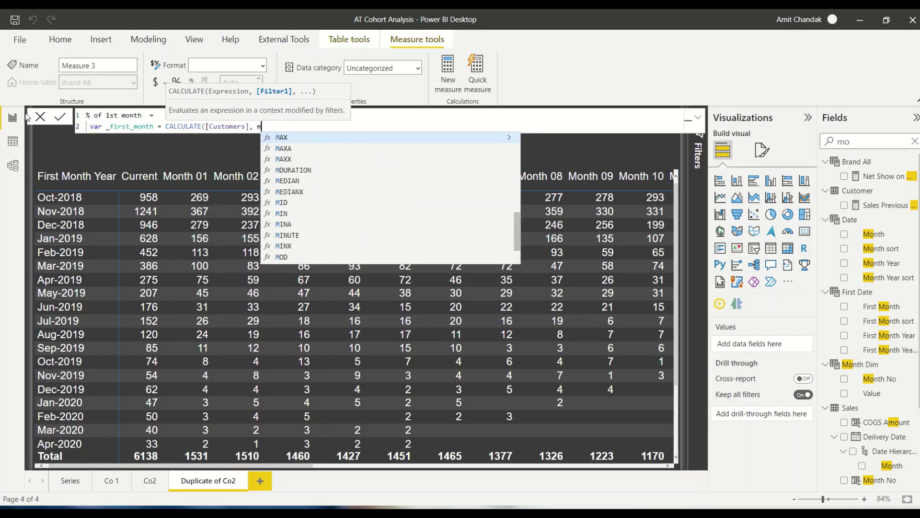
text(onth )
text(no)
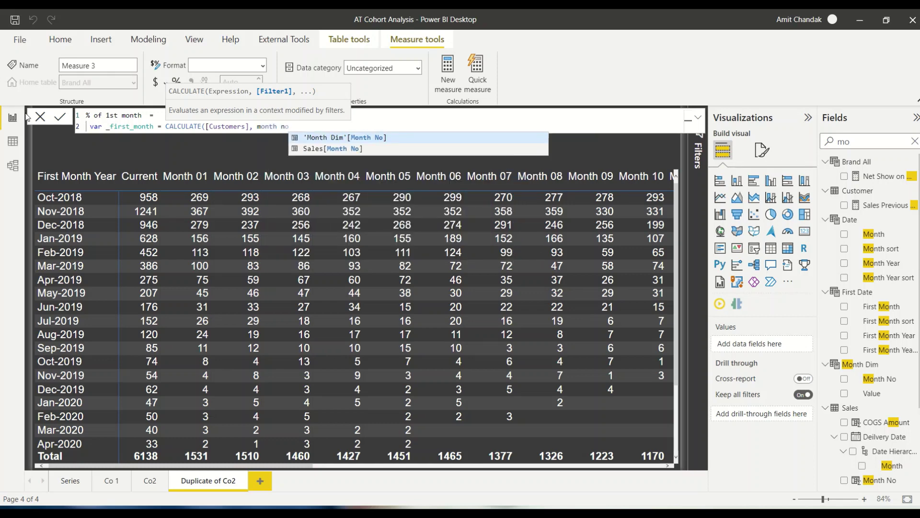
key(Tab)
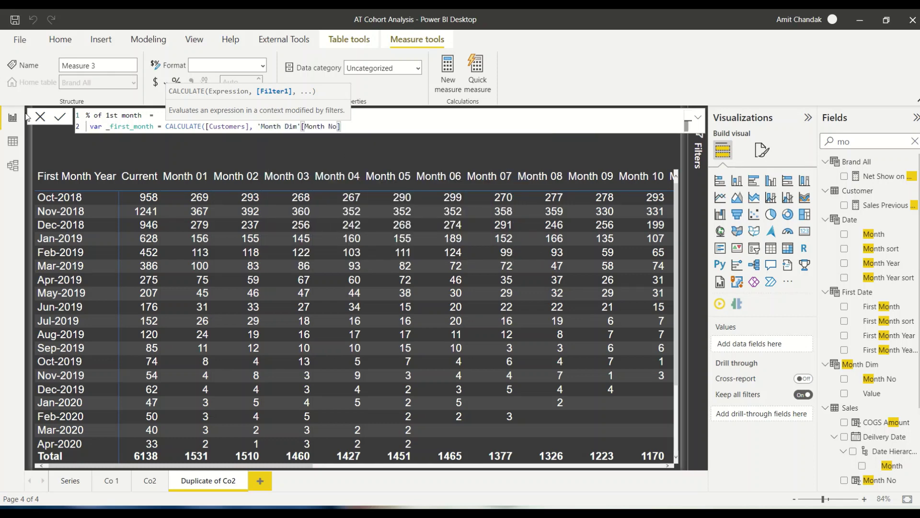
key(BackSpace)
key(BackSpace)
key(BackSpace)
key(BackSpace)
key(BackSpace)
key(BackSpace)
key(BackSpace)
key(BackSpace)
key(BackSpace)
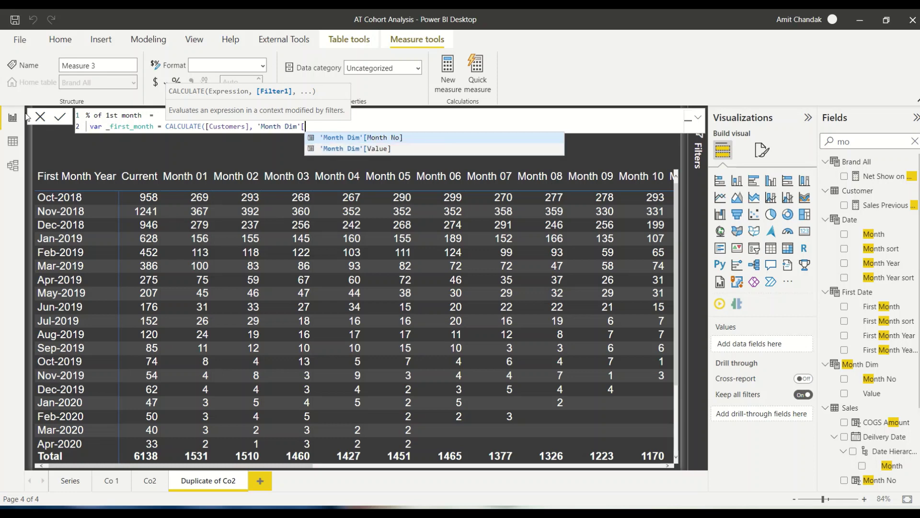
text(va)
key(Tab)
text(=0)
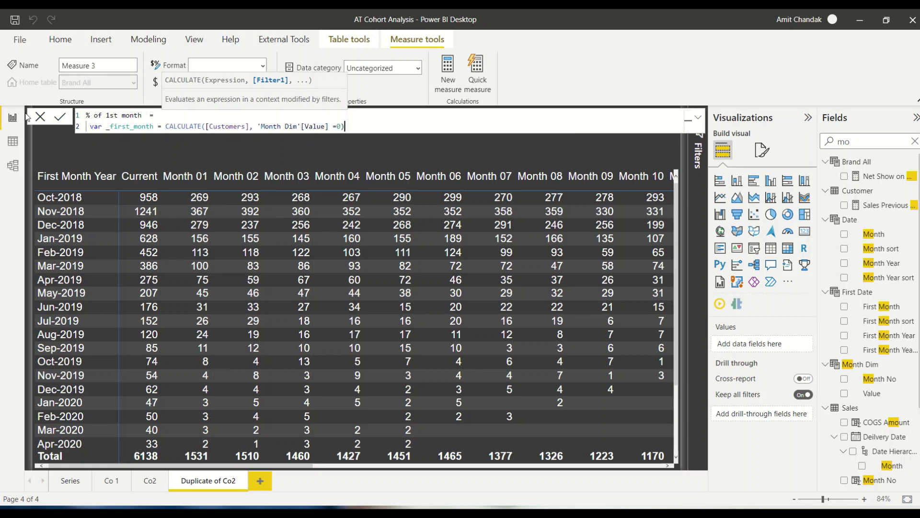
text())
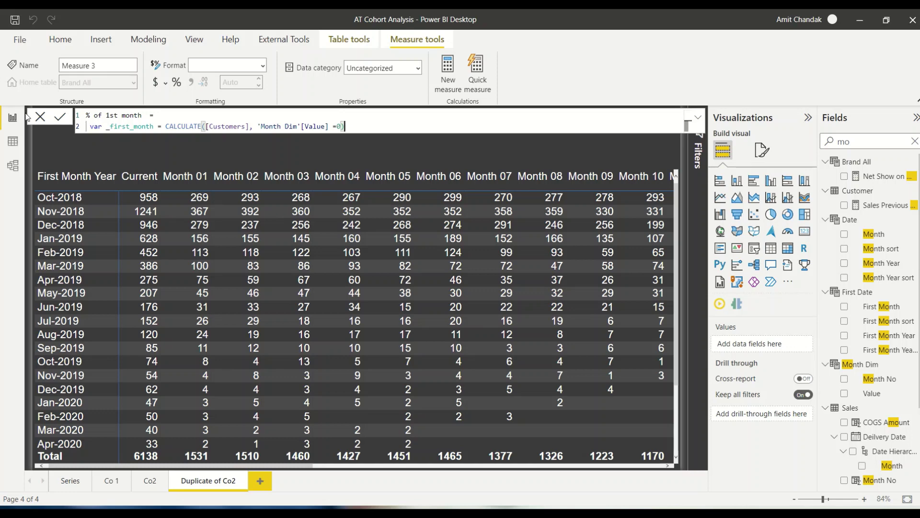
key(shift+Return)
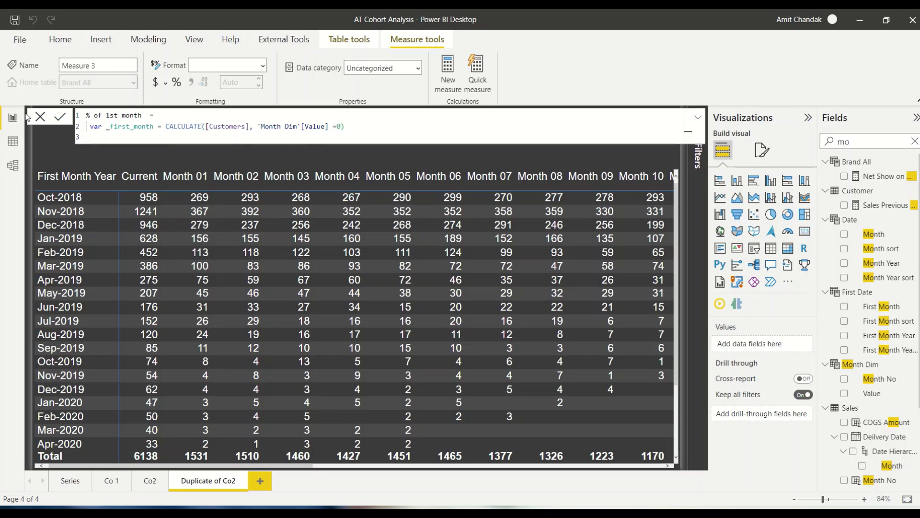
Make the measure return DIVIDE([Customers],_first_month) and format it as a percentage
text(return)
key(shift+Return)
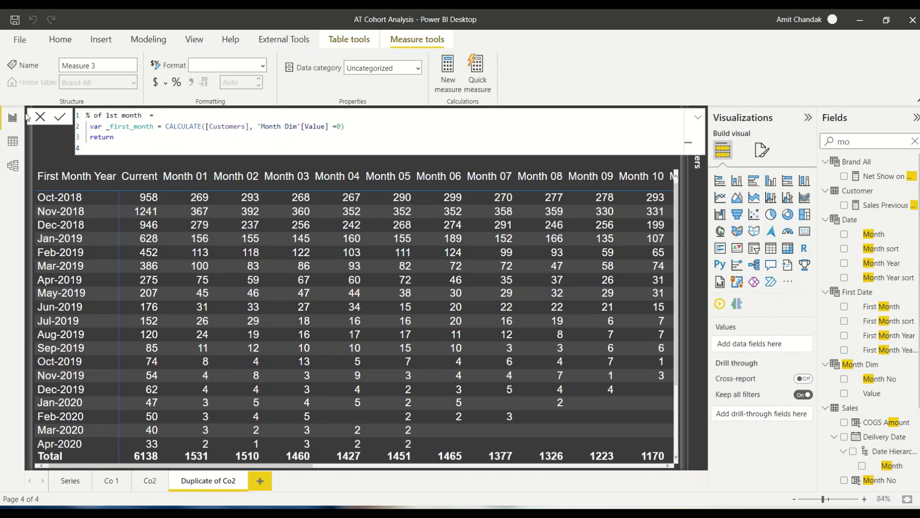
text(divi)
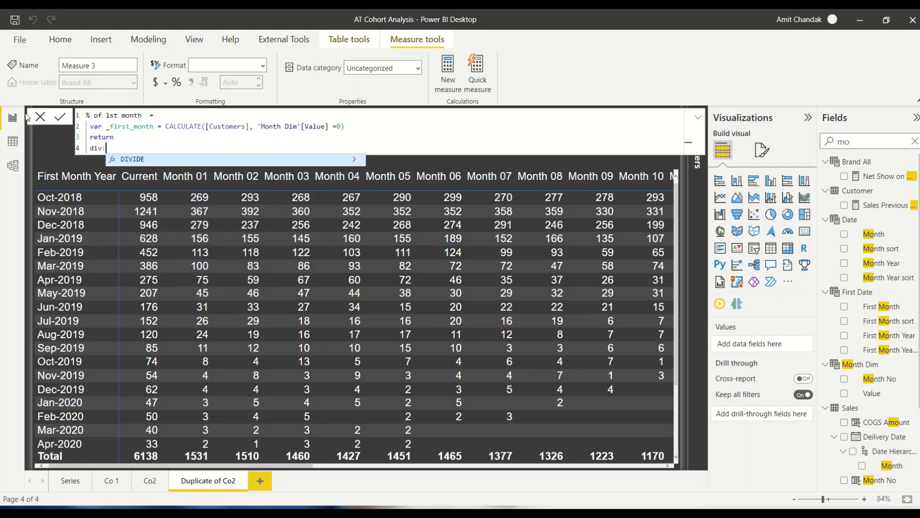
key(Tab)
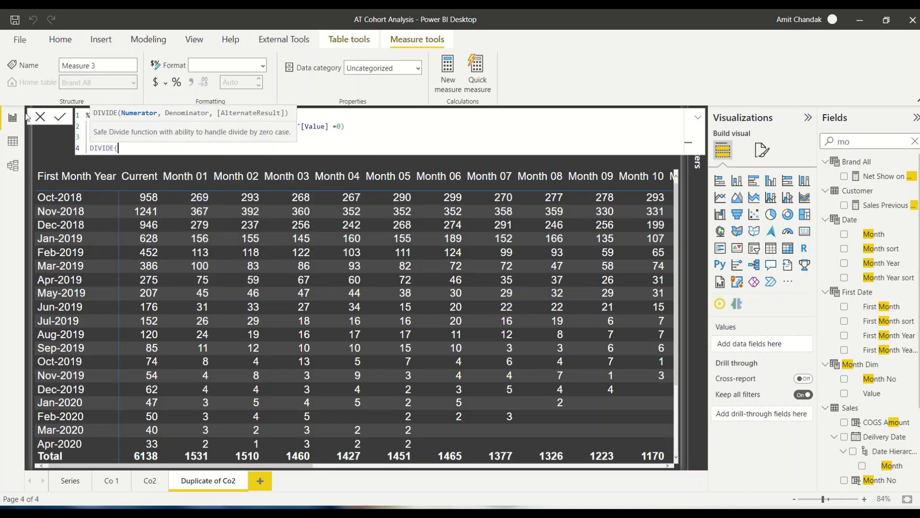
text([cus)
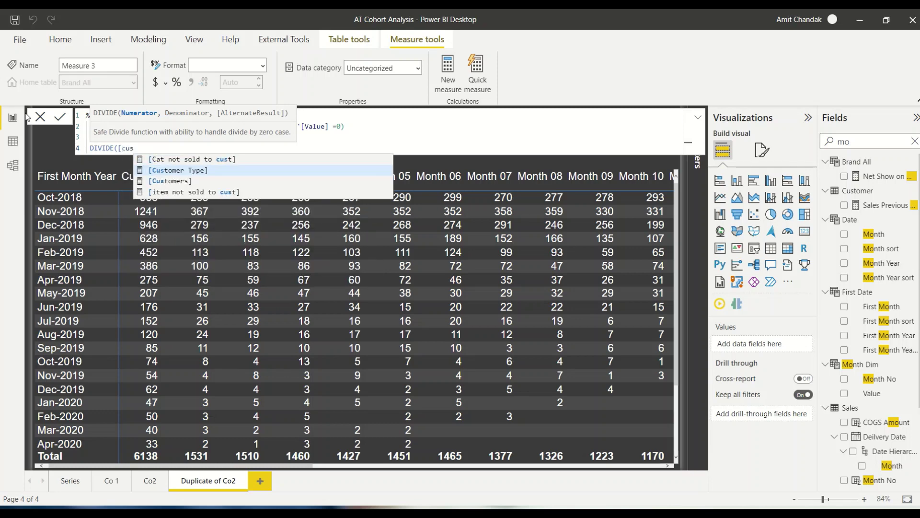
key(Down)
key(Tab)
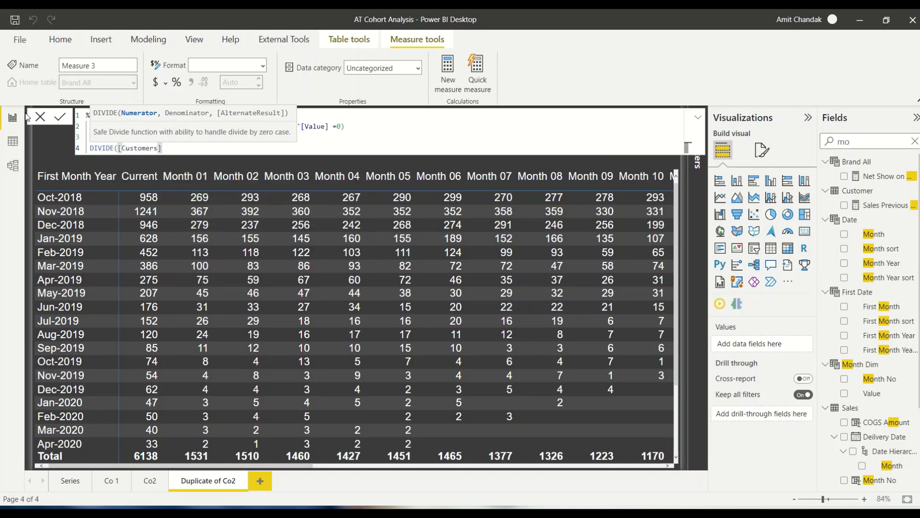
text(,_)
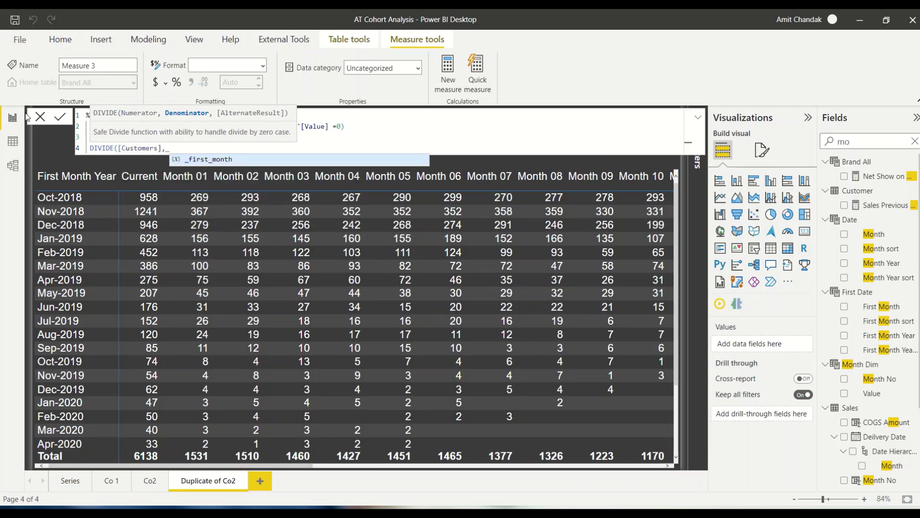
text(first_month))
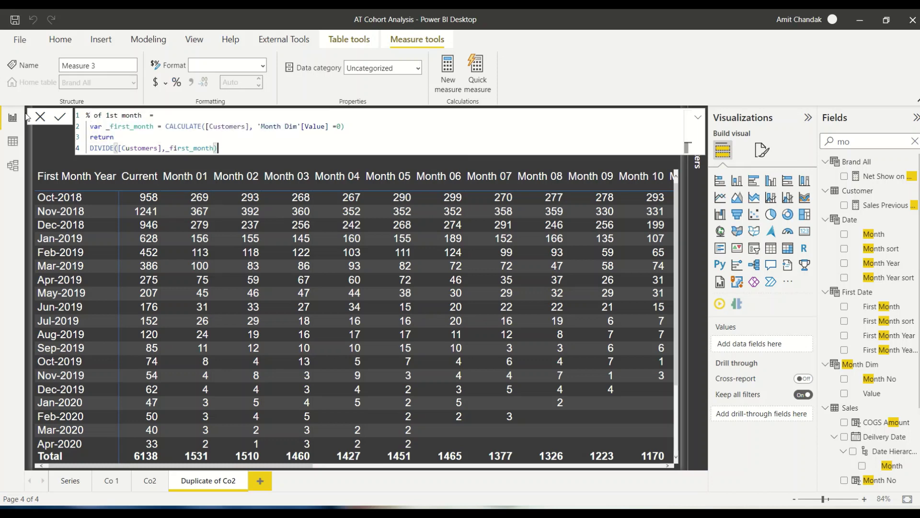
key(Return)
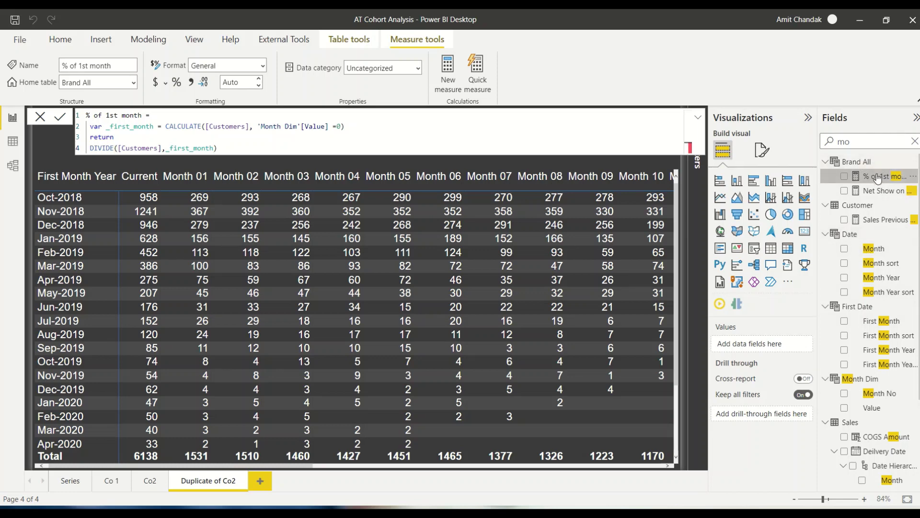
click(177, 82)
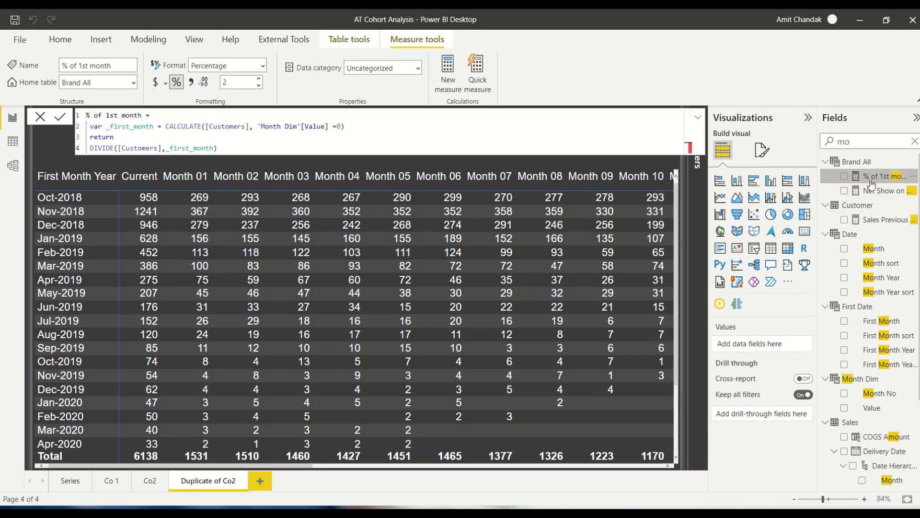
Replace Customers with the % of 1st month measure in the values of the duplicated page's matrix
click(670, 467)
drag(882, 176, 810, 444)
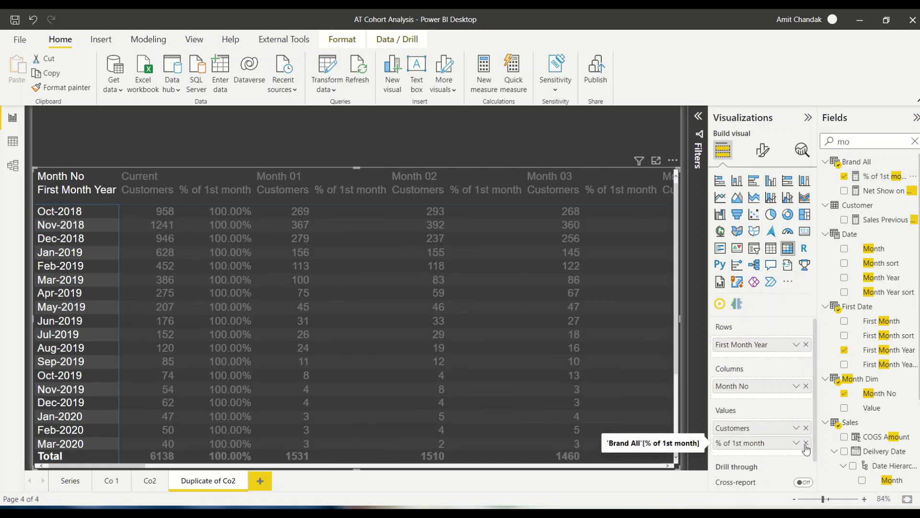
click(805, 443)
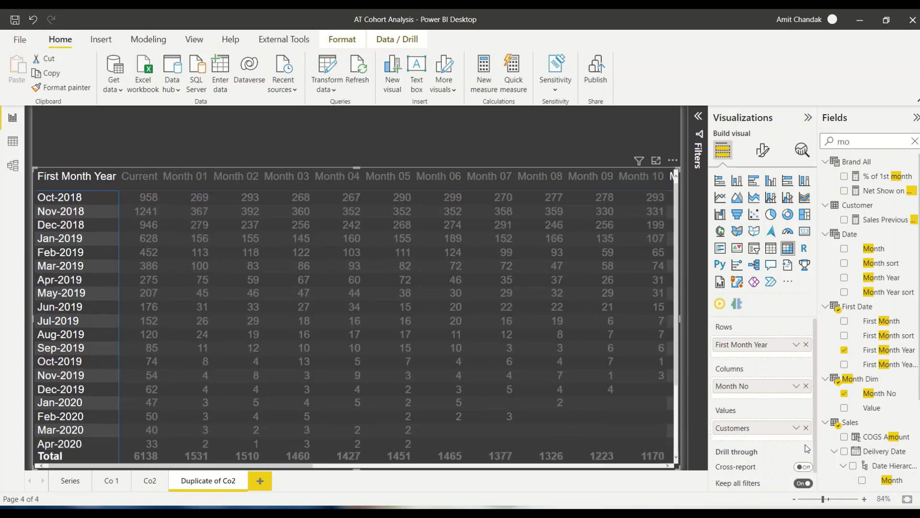
click(806, 427)
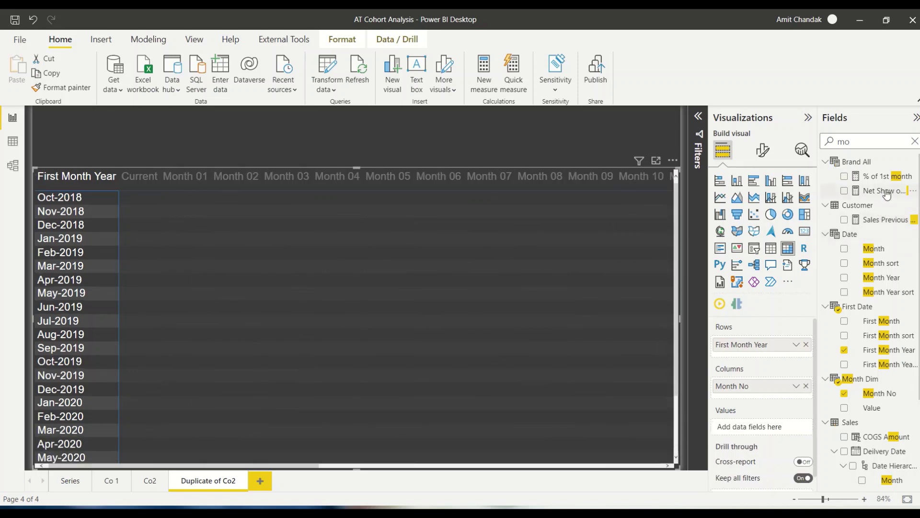
drag(884, 177, 782, 426)
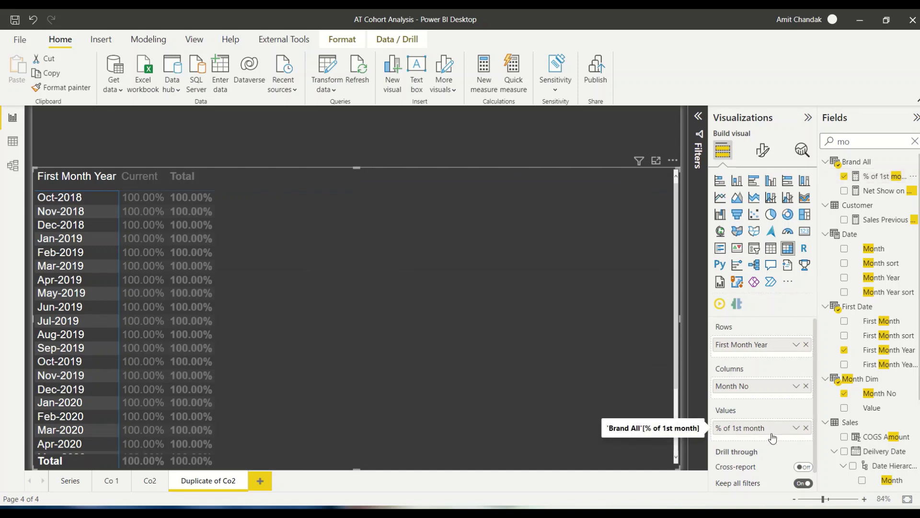
click(352, 127)
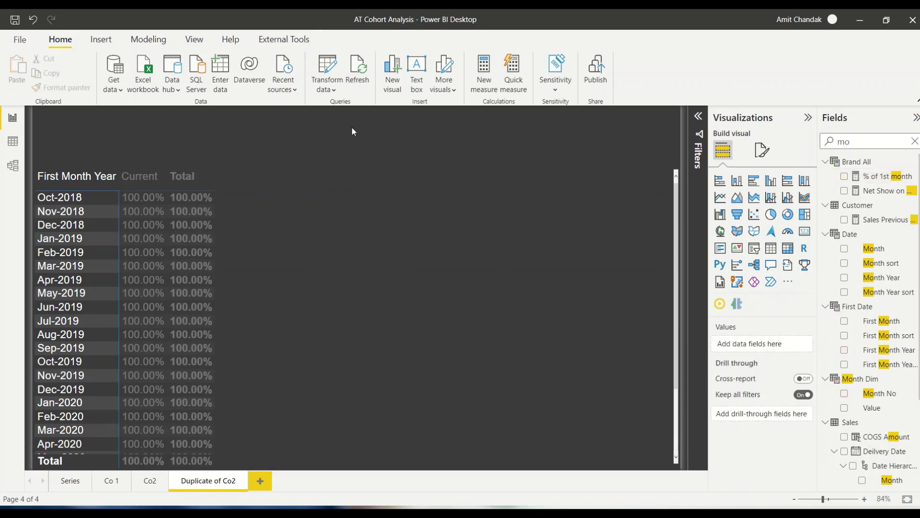
click(375, 293)
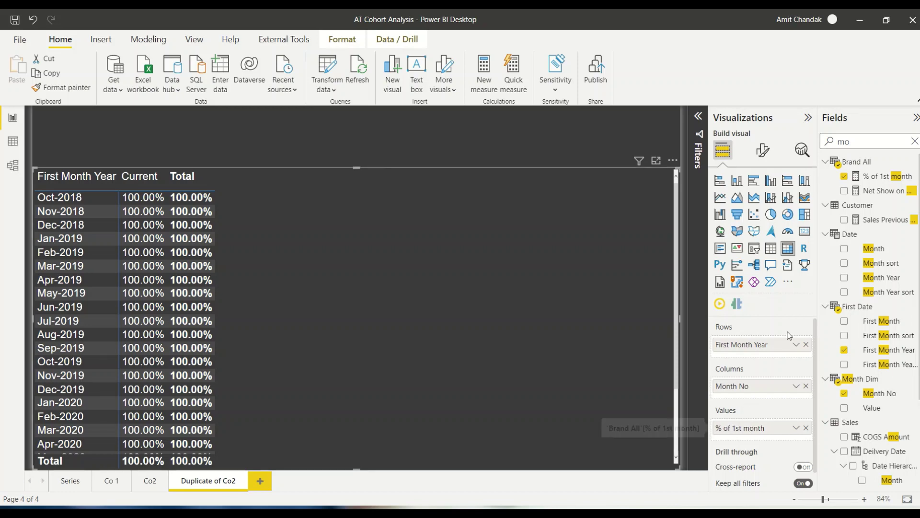
Replace the Value column in the _first_month filter of the % of 1st month measure with 'Month Dim'[Month No]
click(881, 178)
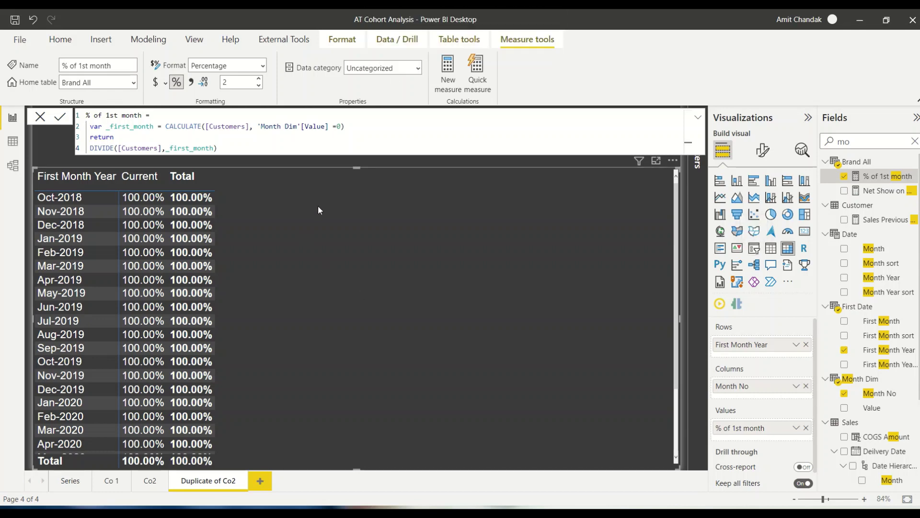
double_click(314, 126)
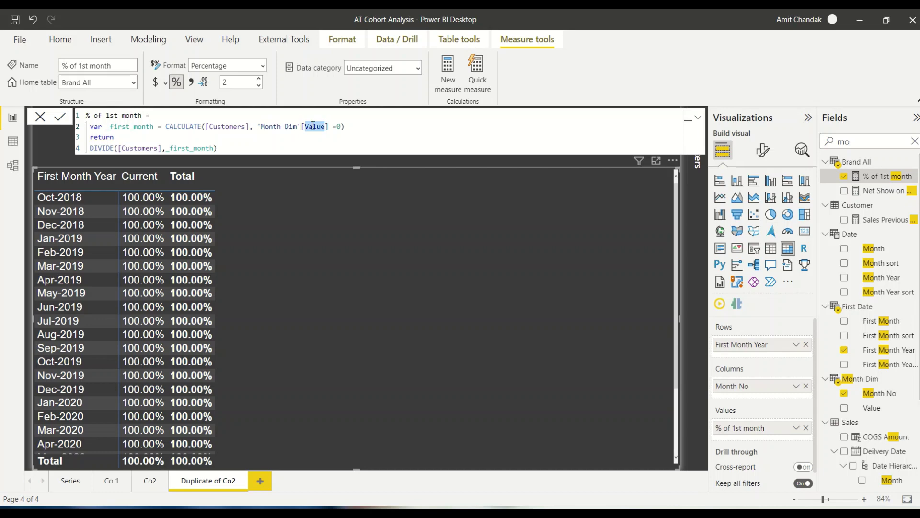
text(M)
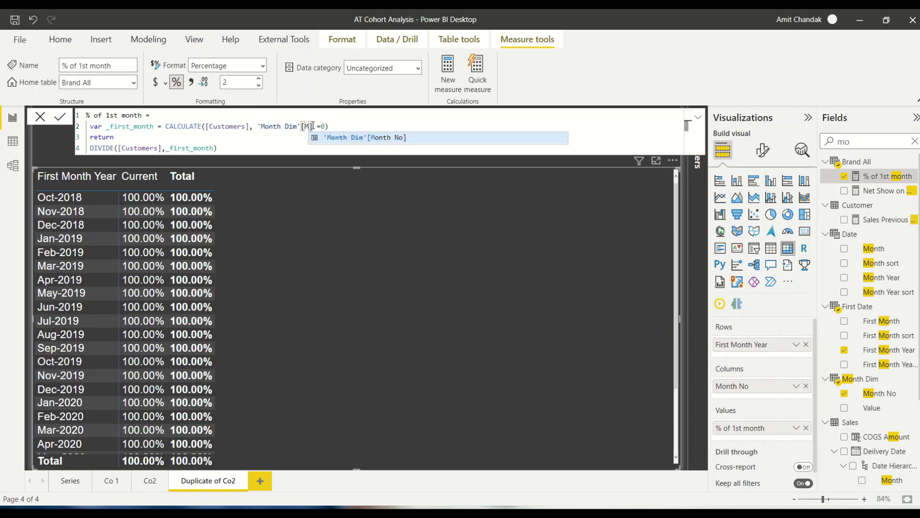
key(Tab)
key(Right)
key(Right)
key(Right)
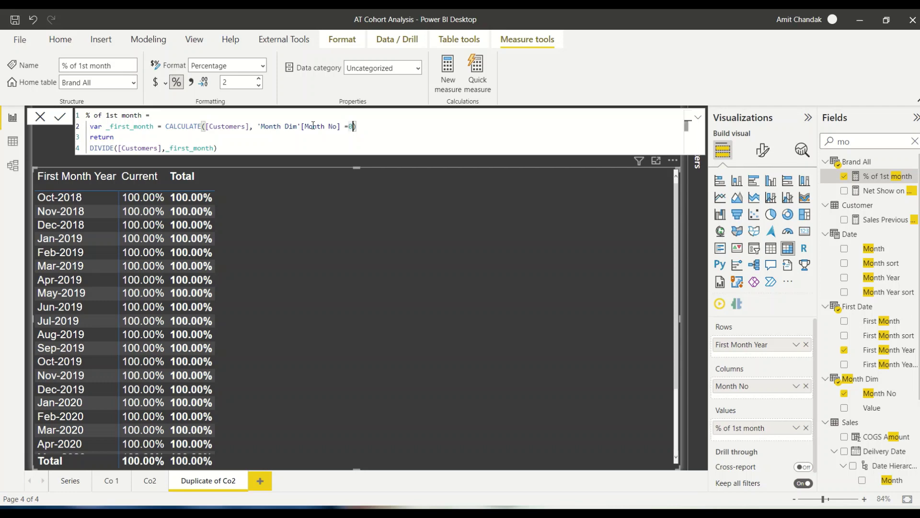
Set the _first_month filter's comparison value to "Current", commit the measure and review the matrix rows
key(BackSpace)
text("Current)
key(Return)
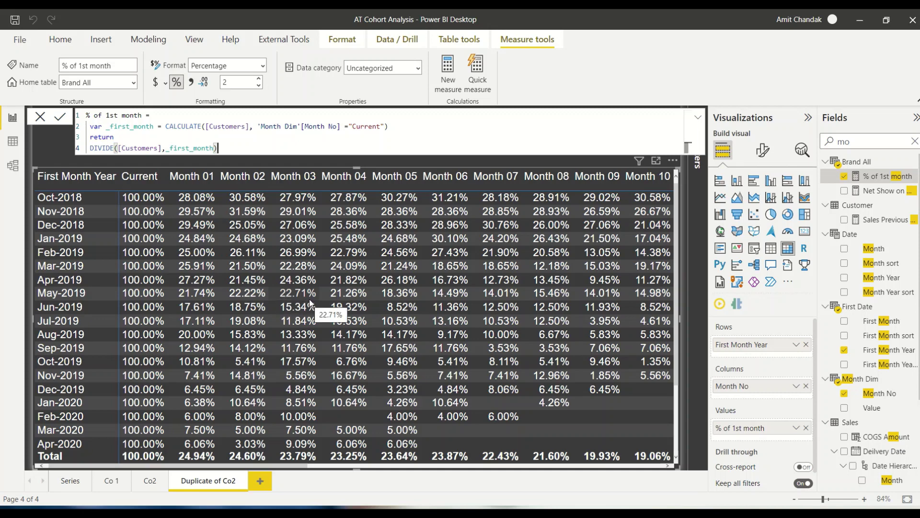
scroll(309, 299, down, 4)
scroll(311, 309, down, 1)
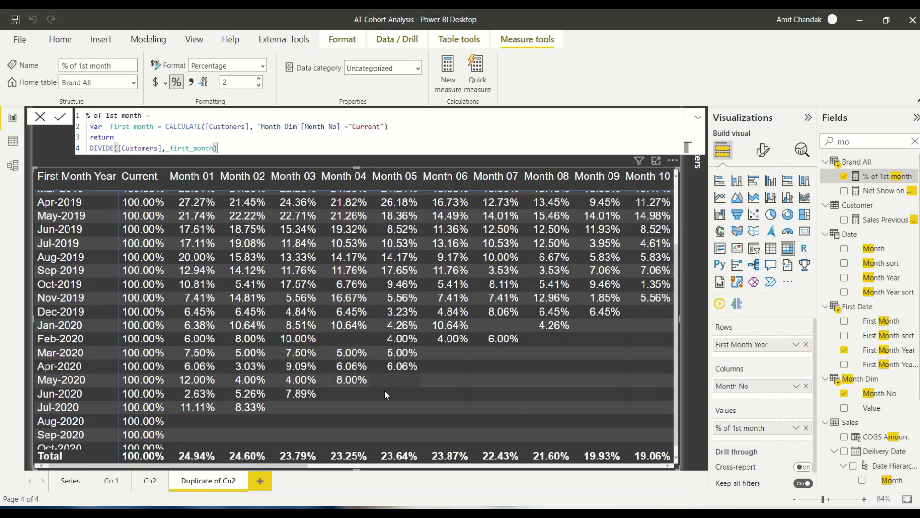
scroll(254, 414, down, 1)
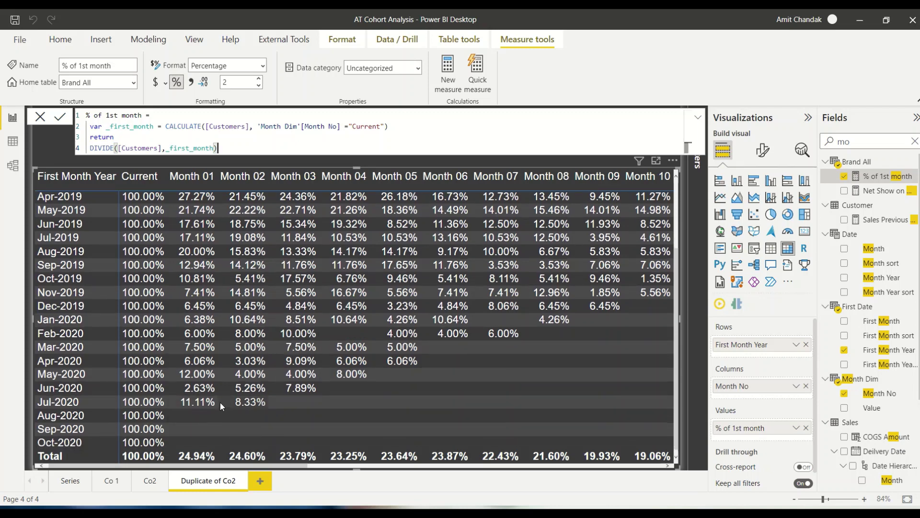
scroll(220, 410, up, 1)
scroll(220, 409, up, 3)
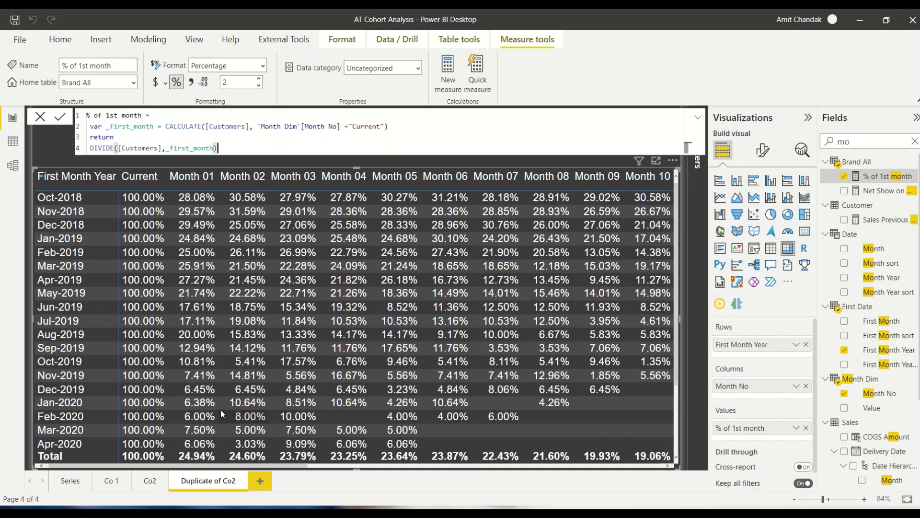
Wrap the returned DIVIDE in a CALCULATE and begin its FILTER argument over the 'Month Dim' table
click(90, 148)
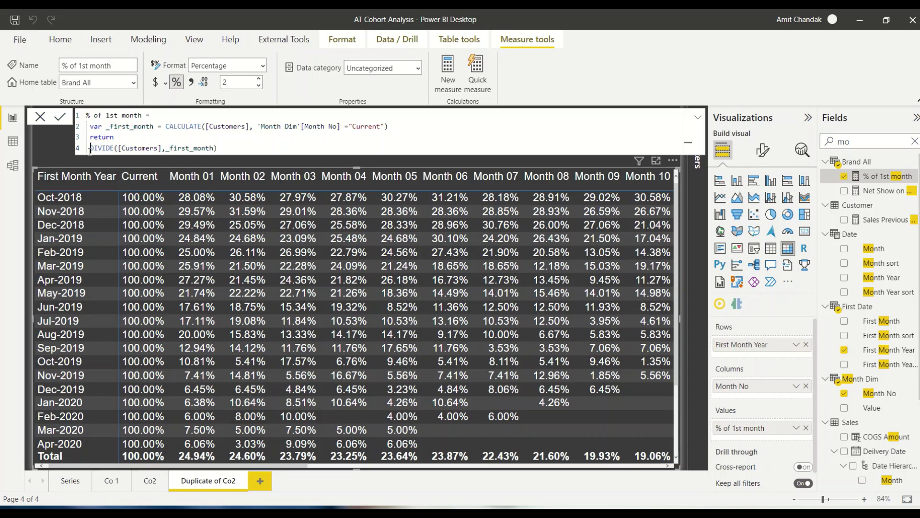
text(CALCULATE()
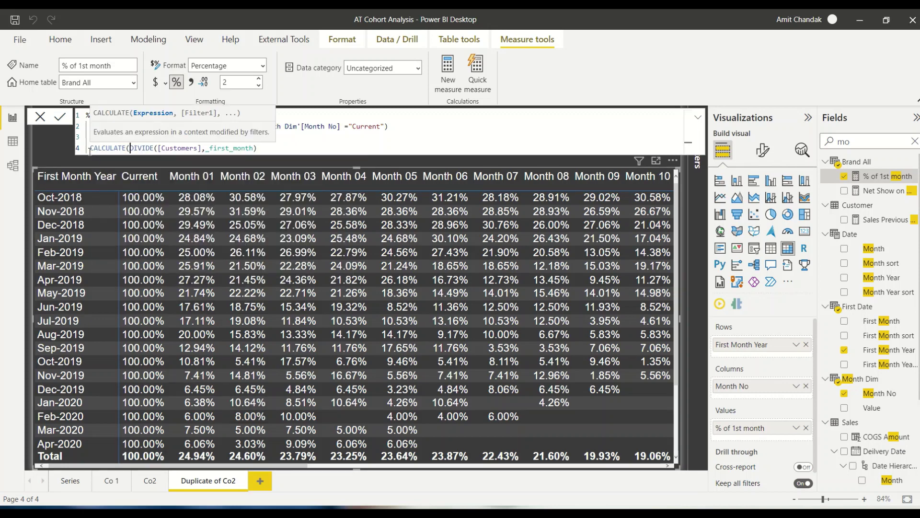
key(End)
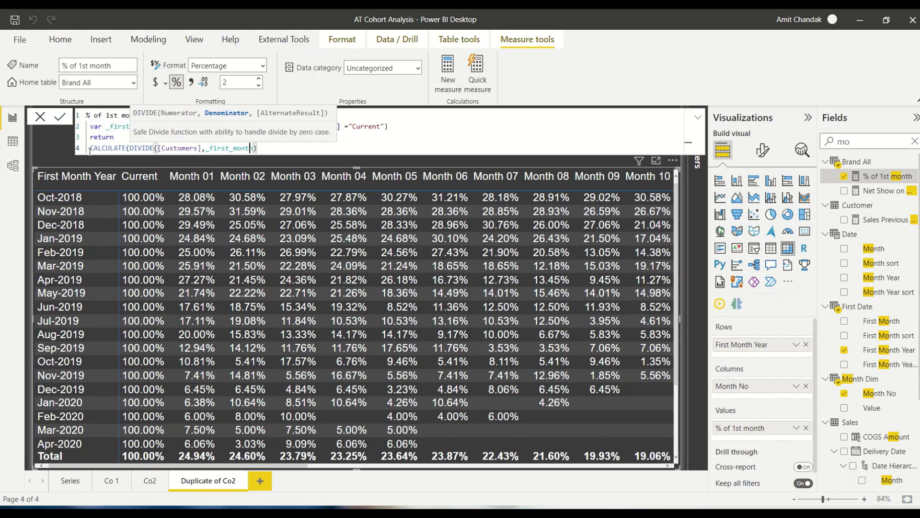
text(, fil)
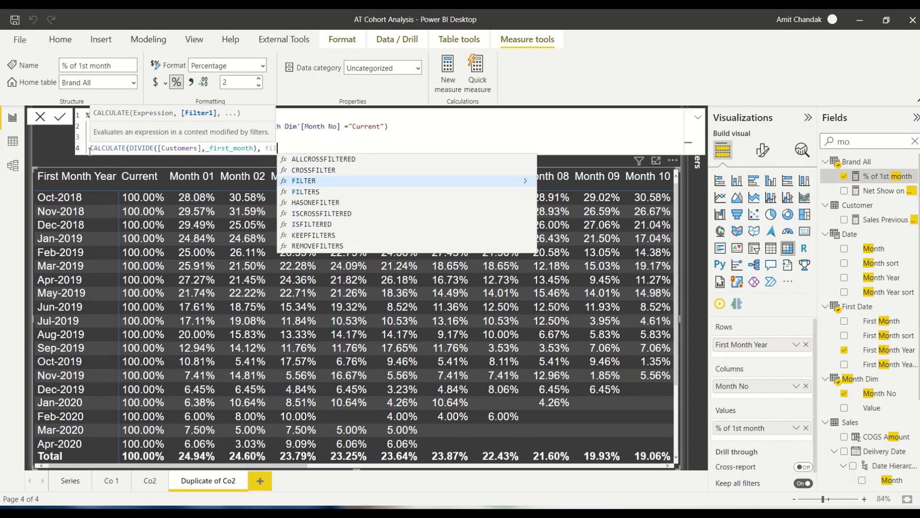
key(Tab)
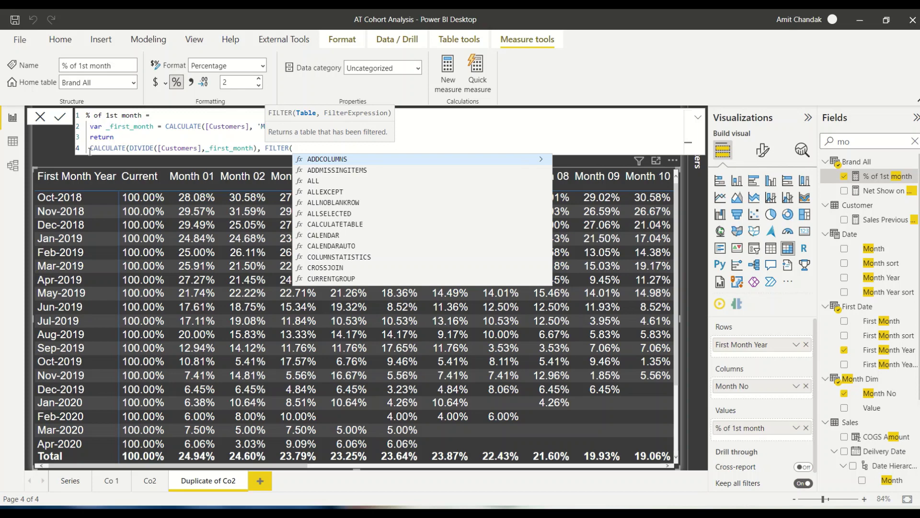
text(mo)
key(Tab)
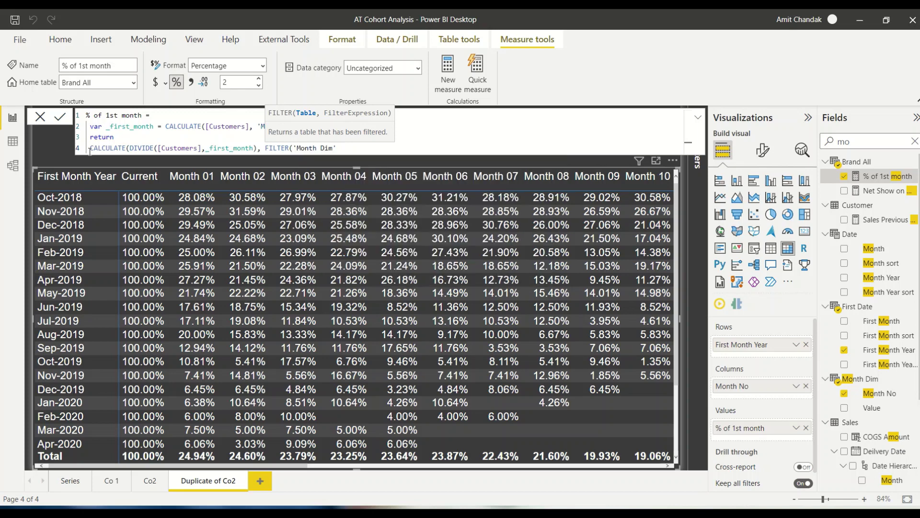
Complete the FILTER with the condition 'Month Dim'[Value] >0, close the CALCULATE and commit the measure
text(, mo)
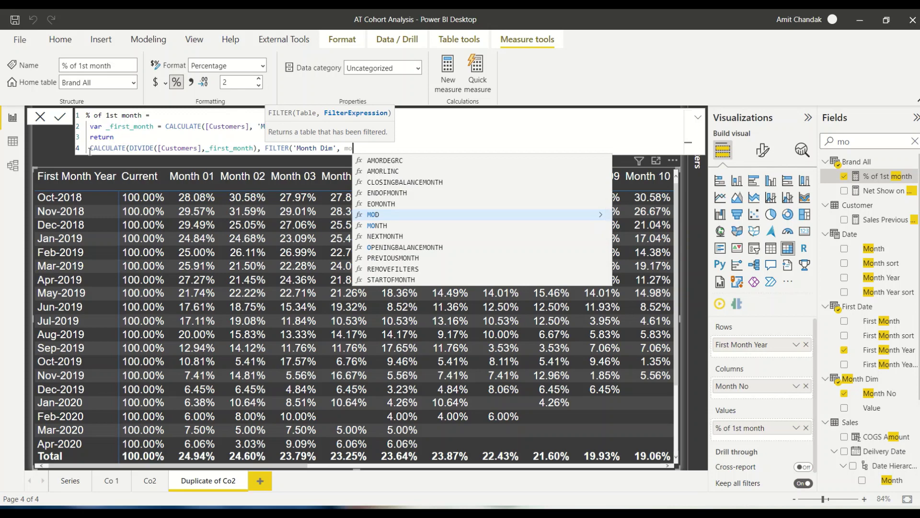
key(BackSpace)
key(BackSpace)
text(valu)
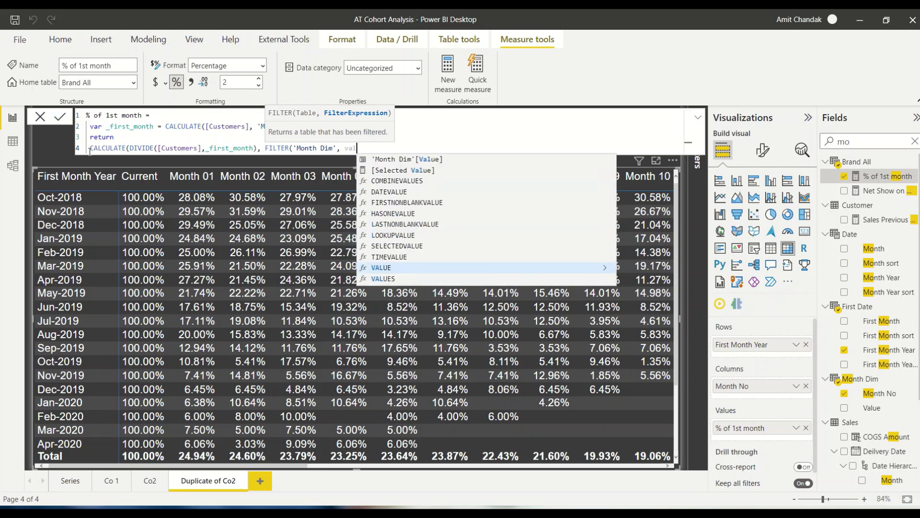
key(Up)
key(Up)
key(Up)
key(Up)
key(Up)
key(Up)
key(Up)
key(Up)
key(Up)
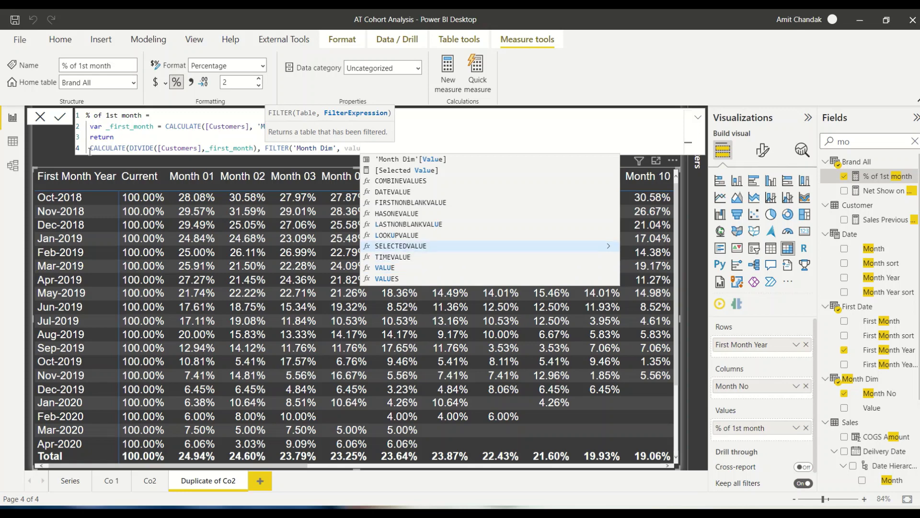
key(Tab)
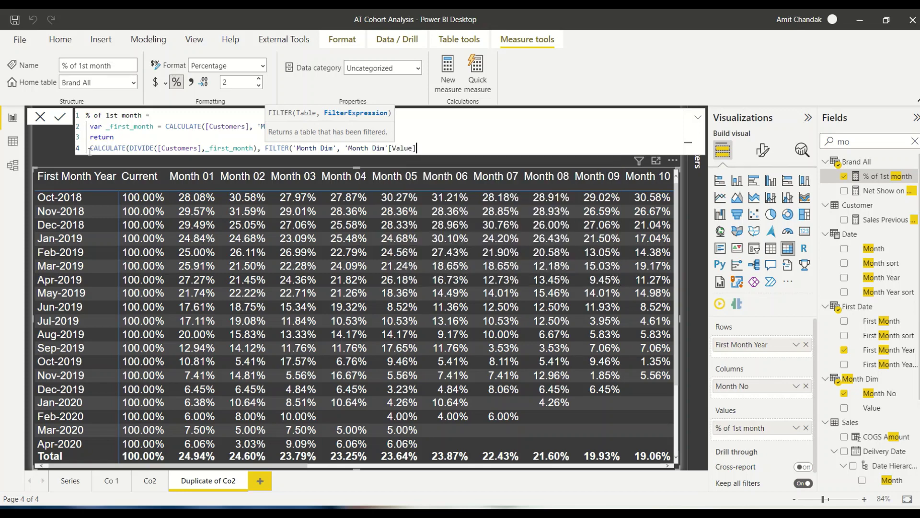
text(>0))
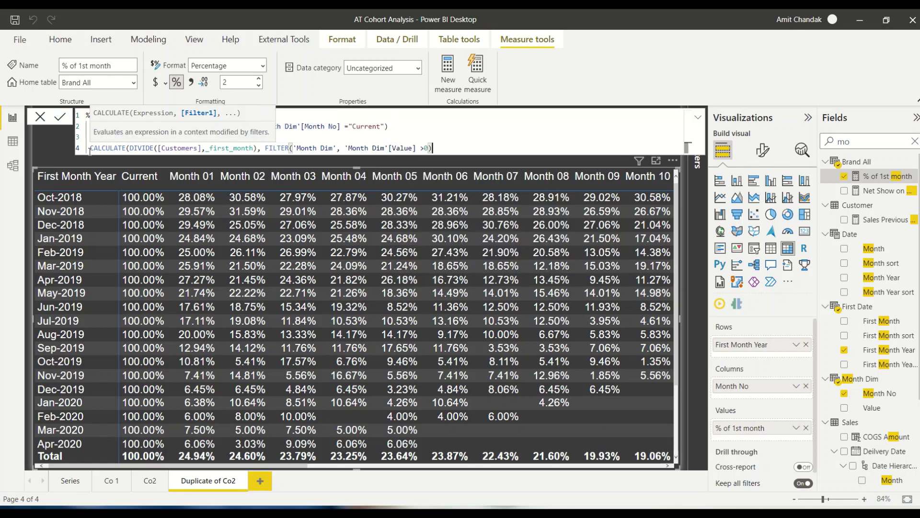
text())
key(Return)
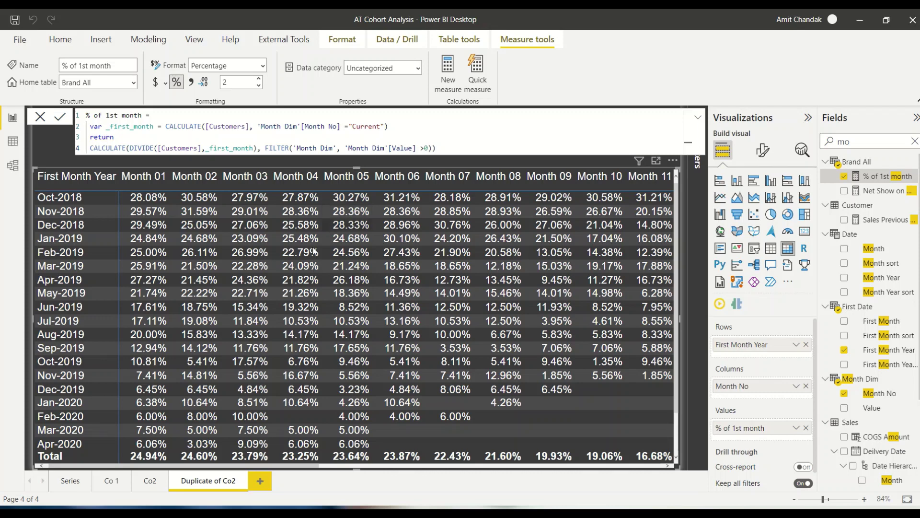
Review the retention percentages, view the Co 1 page's matrix for comparison, and return to Duplicate of Co2
mouse_move(274, 467)
mouse_down()
mouse_move(460, 479)
mouse_move(616, 472)
mouse_move(276, 473)
mouse_up()
scroll(177, 312, down, 1)
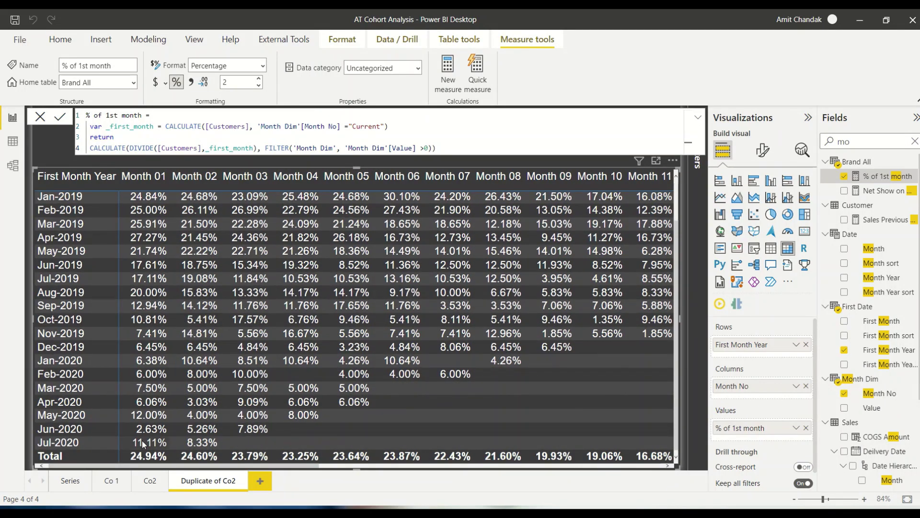
click(115, 480)
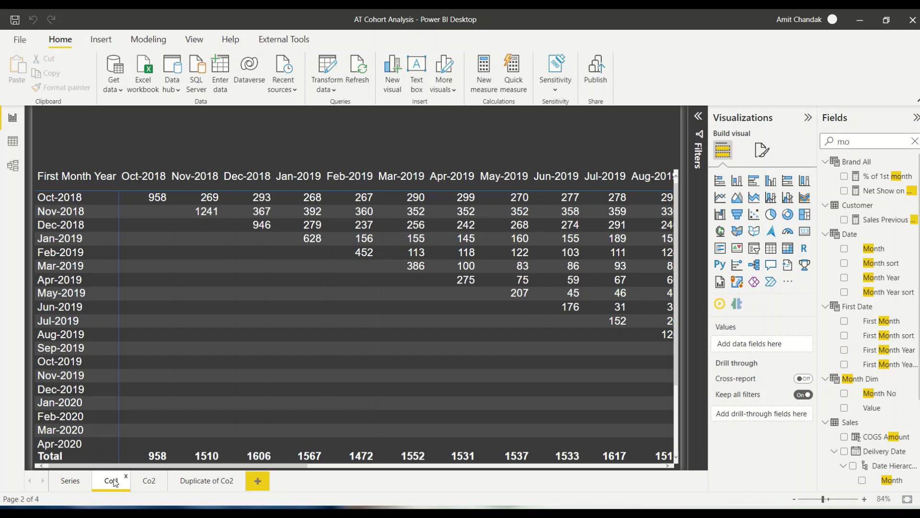
click(200, 481)
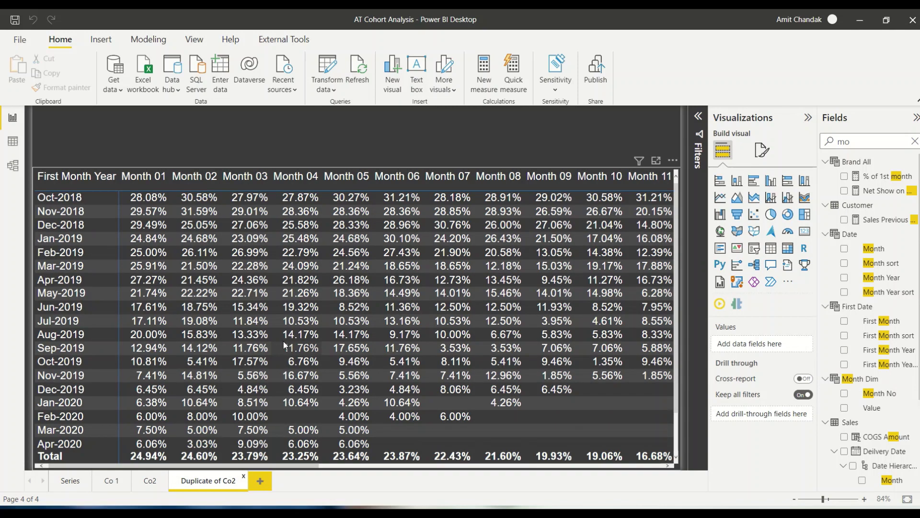